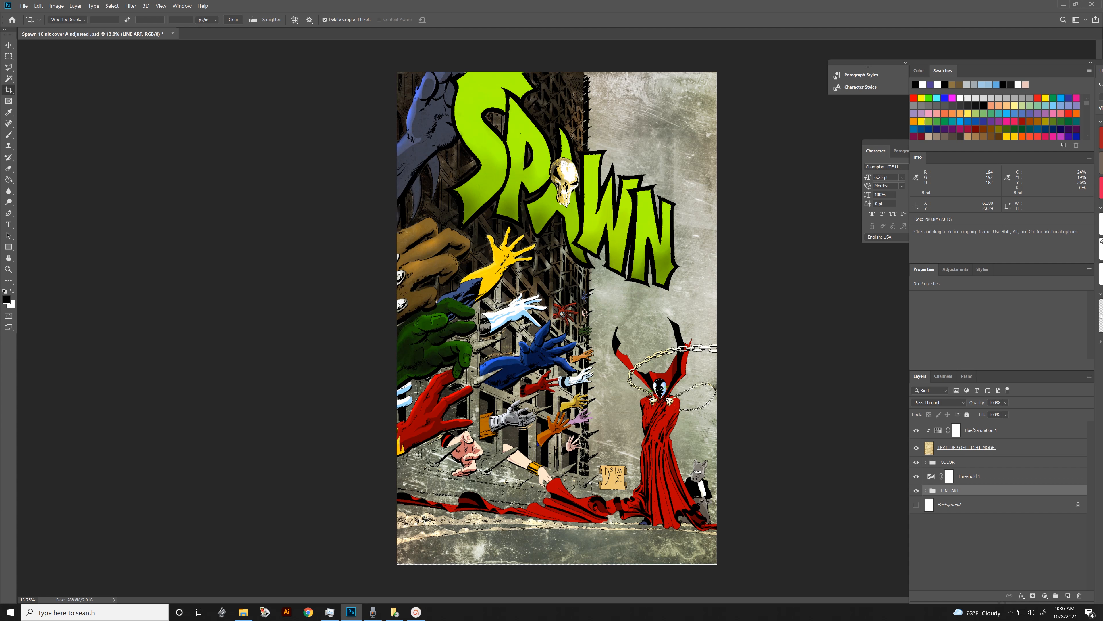
Examine the full coloured Spawn cover, from the logo and reaching hands down to the cape and ground.
scroll(557, 320, up, 1)
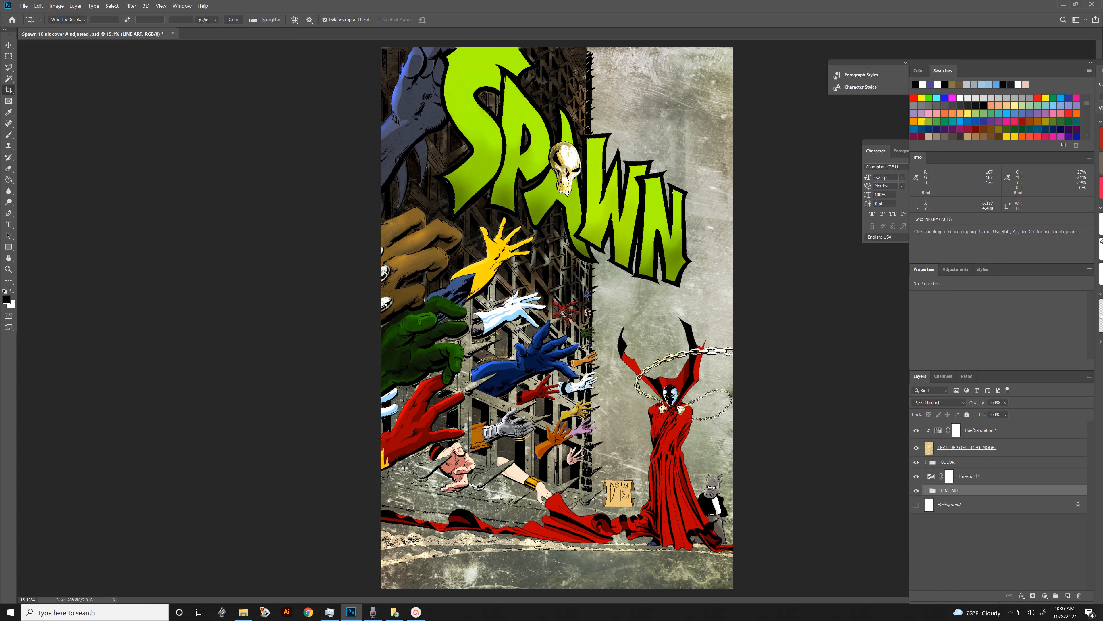
scroll(695, 432, up, 4)
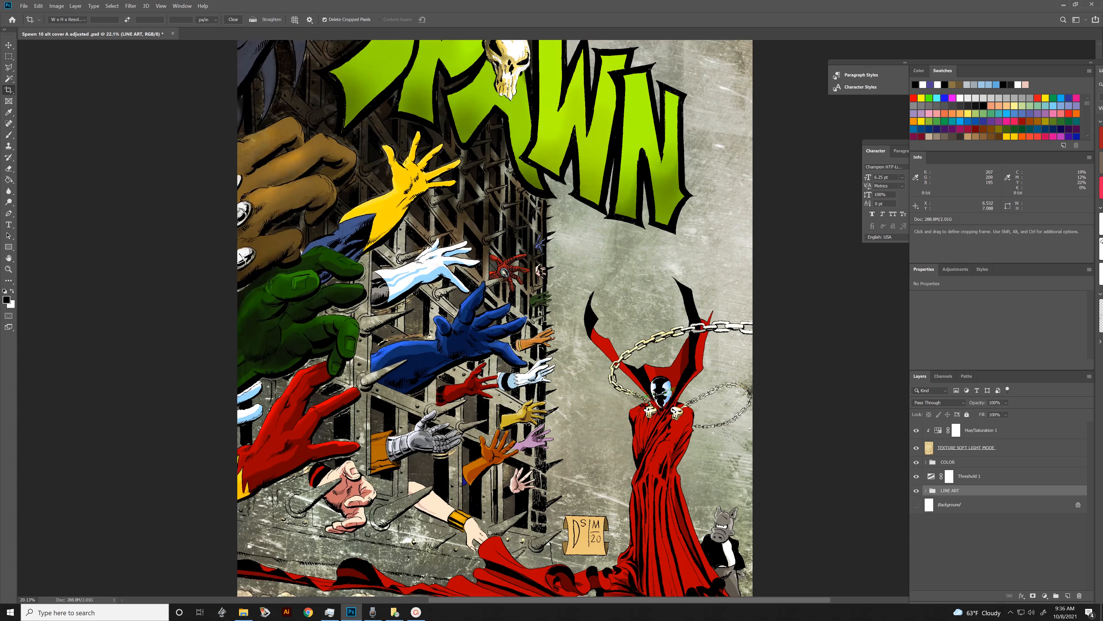
scroll(695, 432, down, 2)
scroll(702, 431, up, 4)
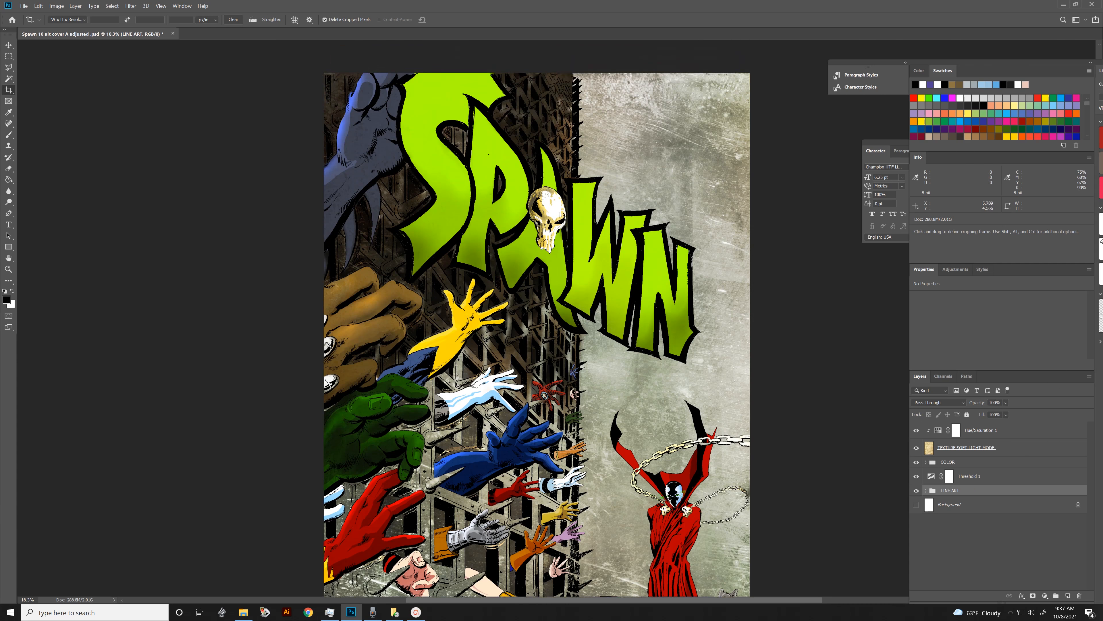
scroll(688, 356, down, 2)
scroll(688, 357, down, 1)
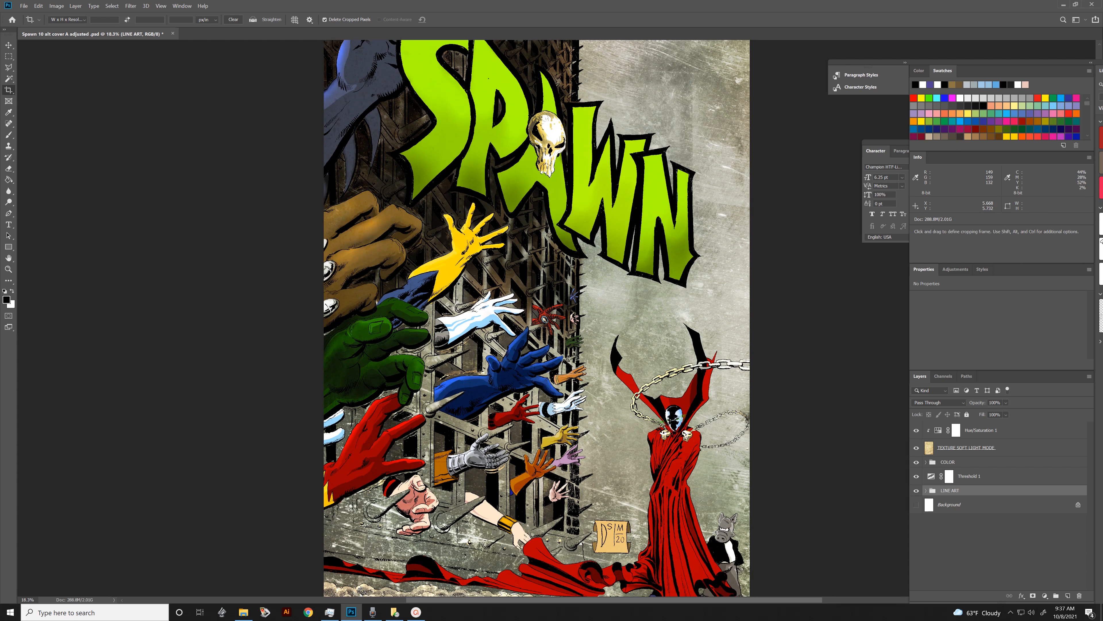
scroll(688, 357, down, 2)
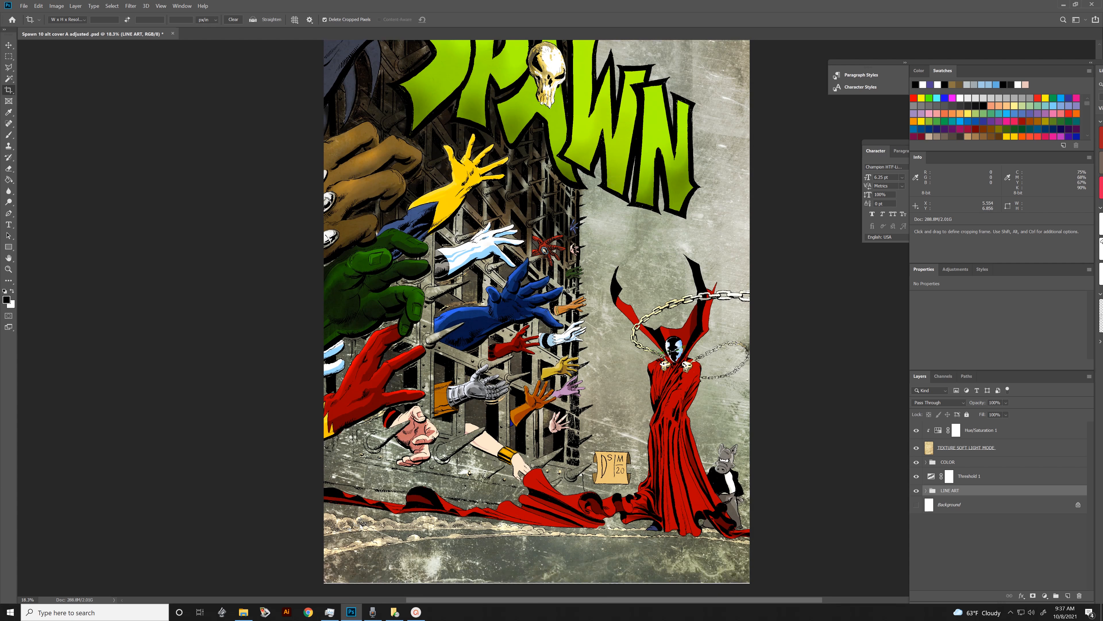
scroll(687, 356, up, 1)
scroll(688, 357, up, 2)
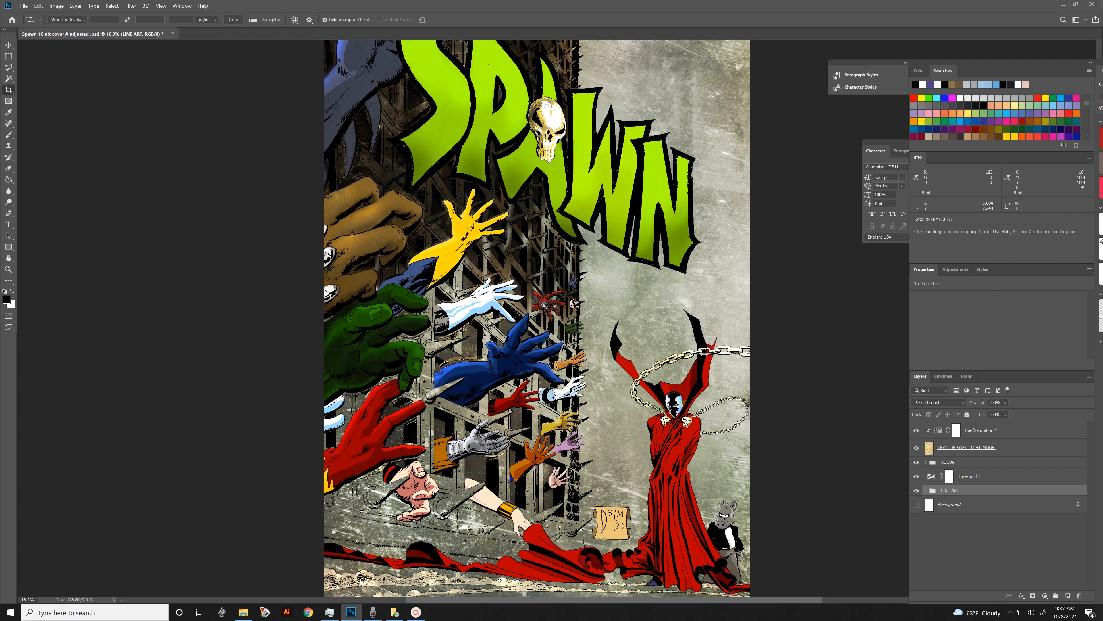
scroll(687, 357, down, 2)
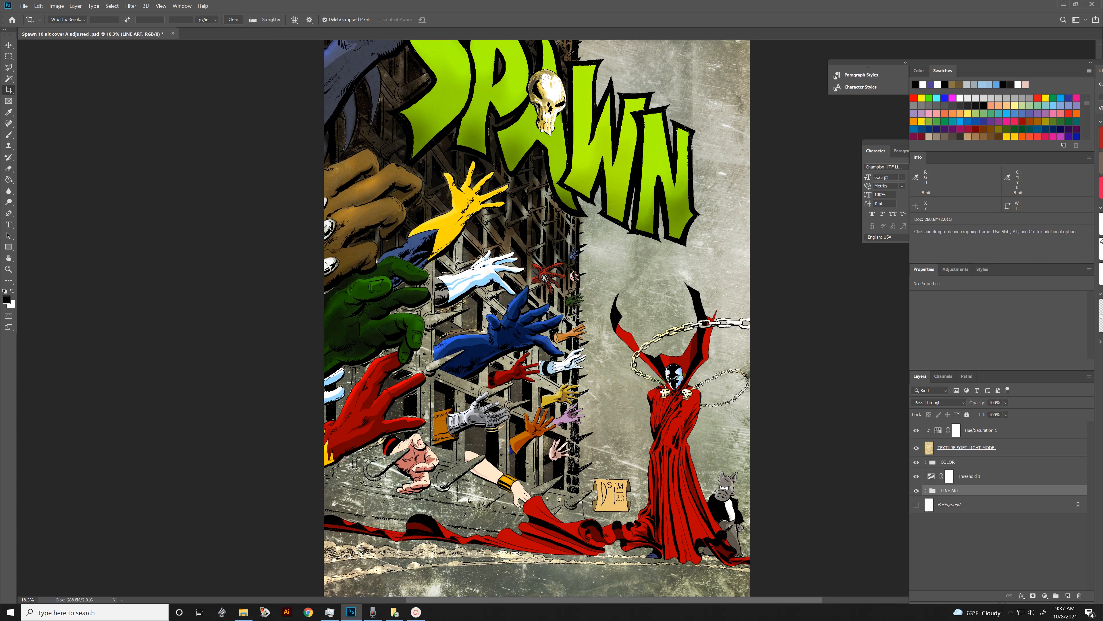
Expand the COLOR group and review the character, shadow and adjustment layers inside it.
click(947, 462)
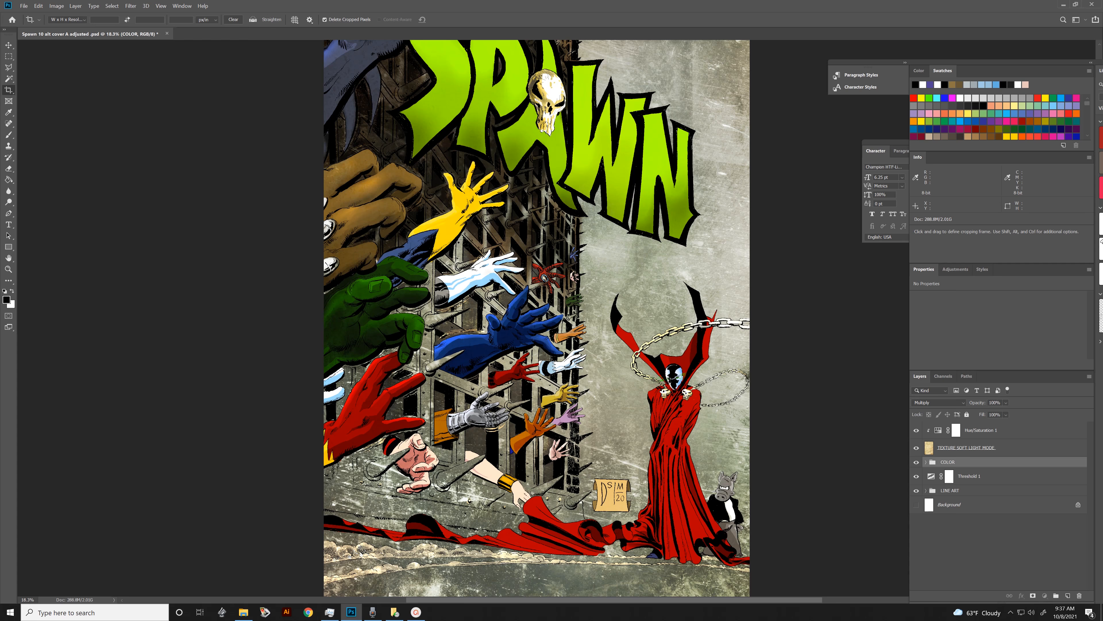
click(926, 462)
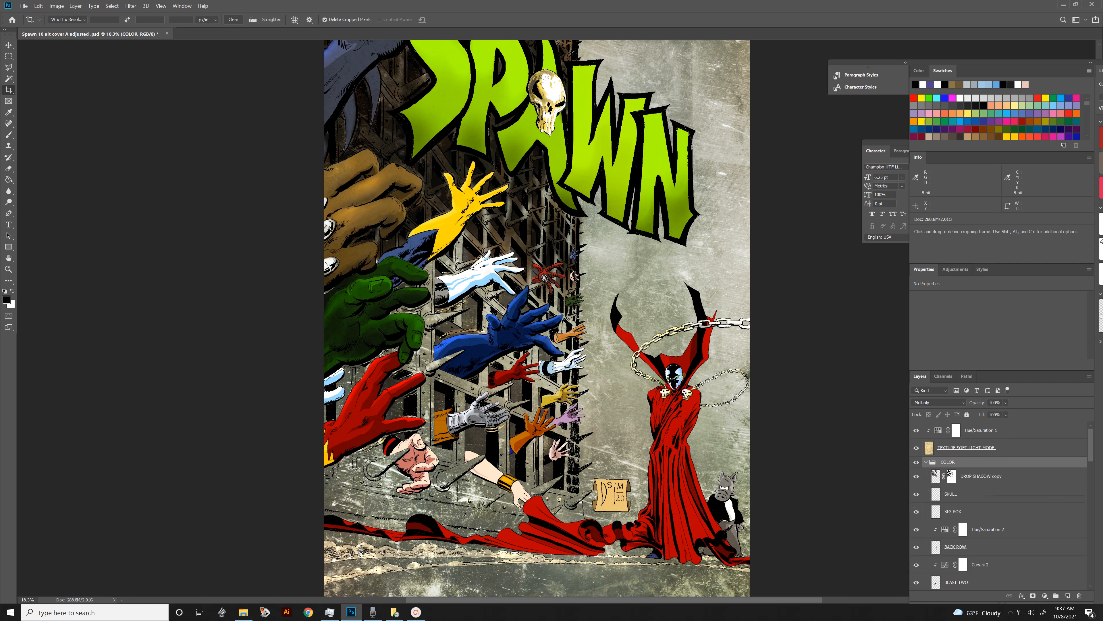
scroll(1003, 505, down, 1)
scroll(1003, 505, up, 1)
scroll(1003, 505, down, 1)
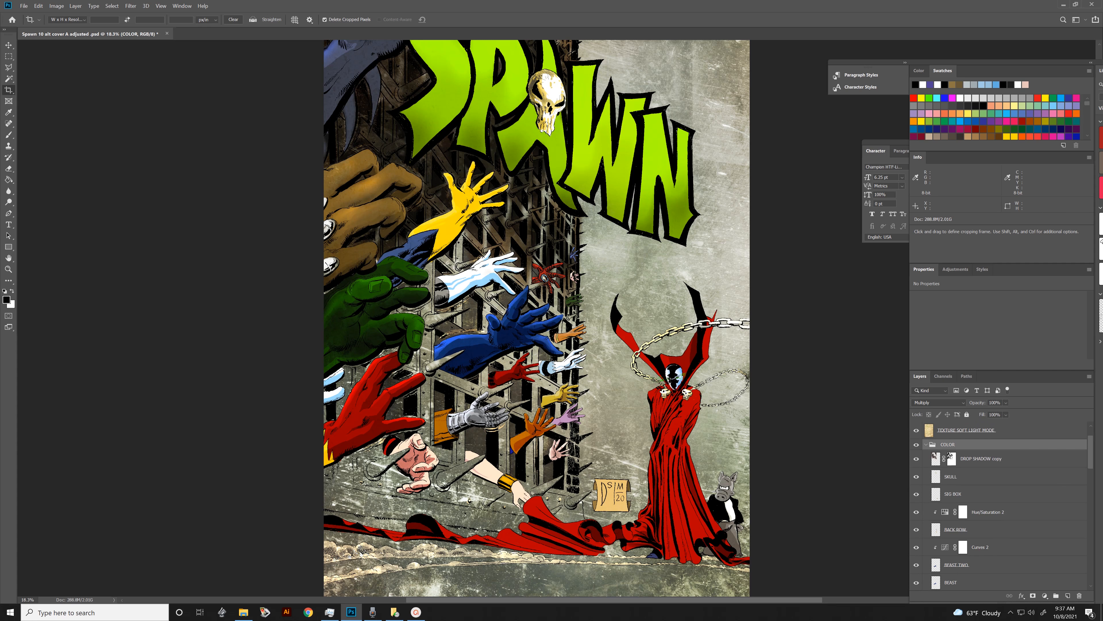
scroll(1003, 505, down, 1)
scroll(1003, 505, up, 1)
scroll(1003, 505, down, 2)
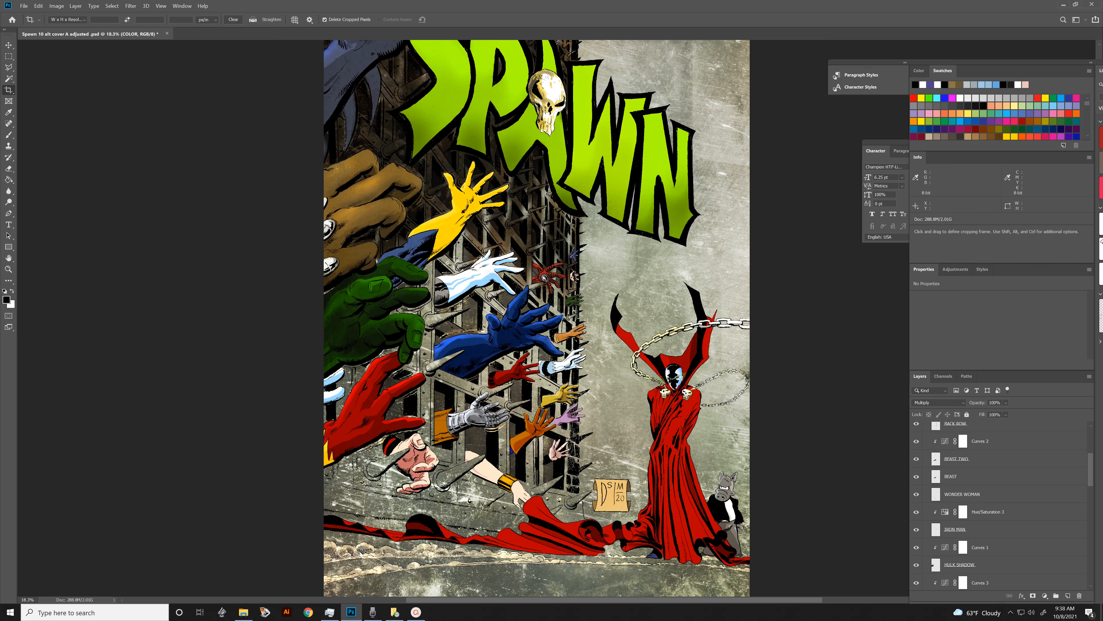
scroll(999, 504, down, 4)
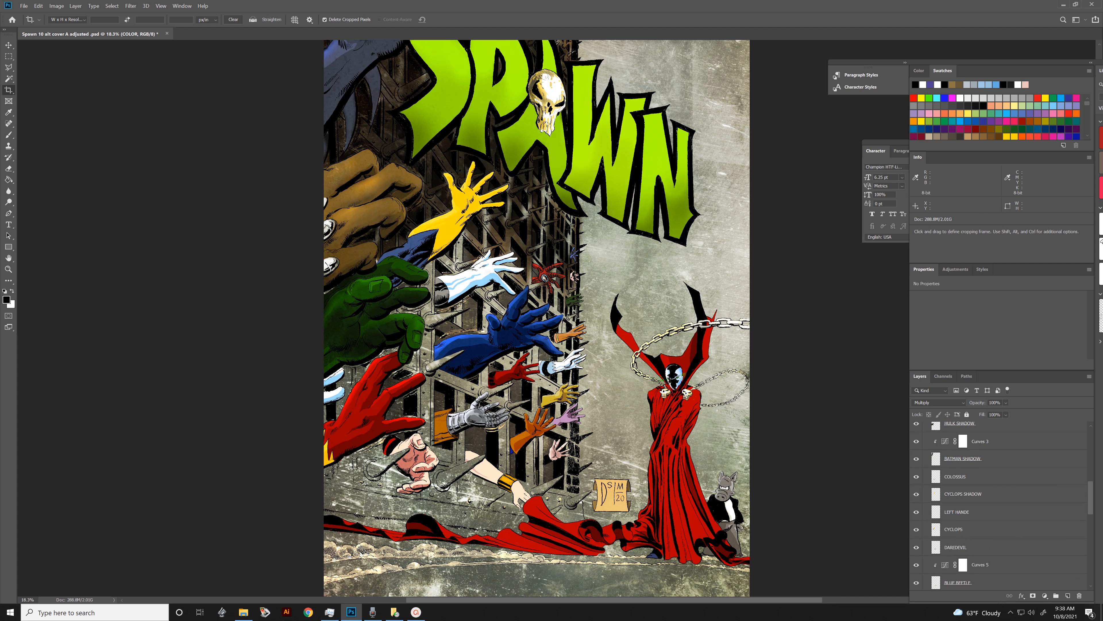
scroll(999, 504, down, 1)
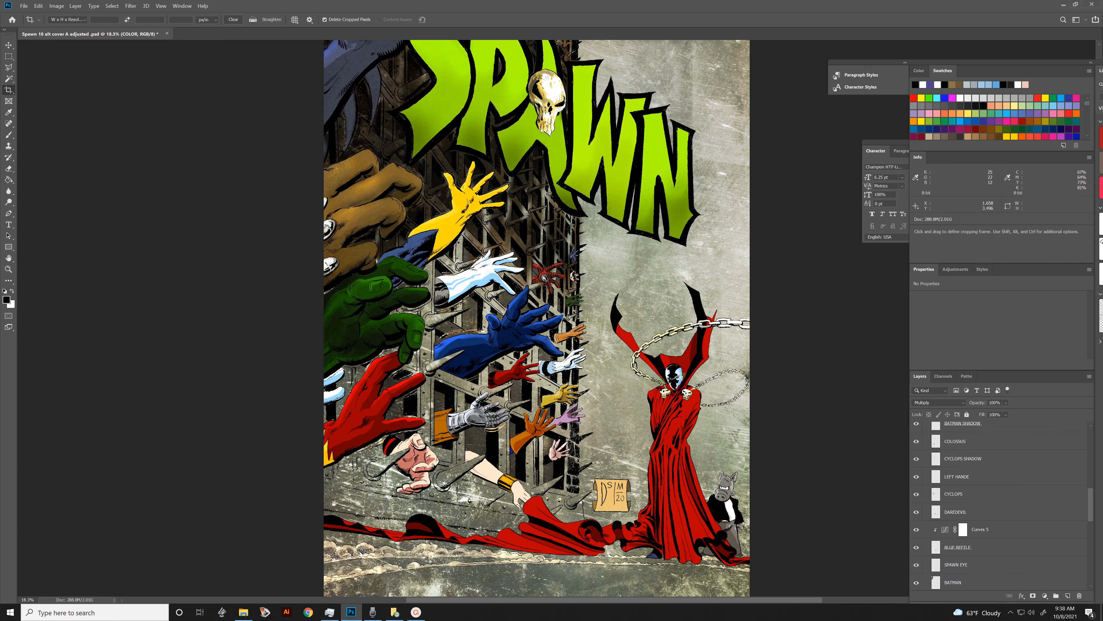
Inspect the colouring of the reaching hands up close, and return to a view of the whole cover.
scroll(452, 172, up, 5)
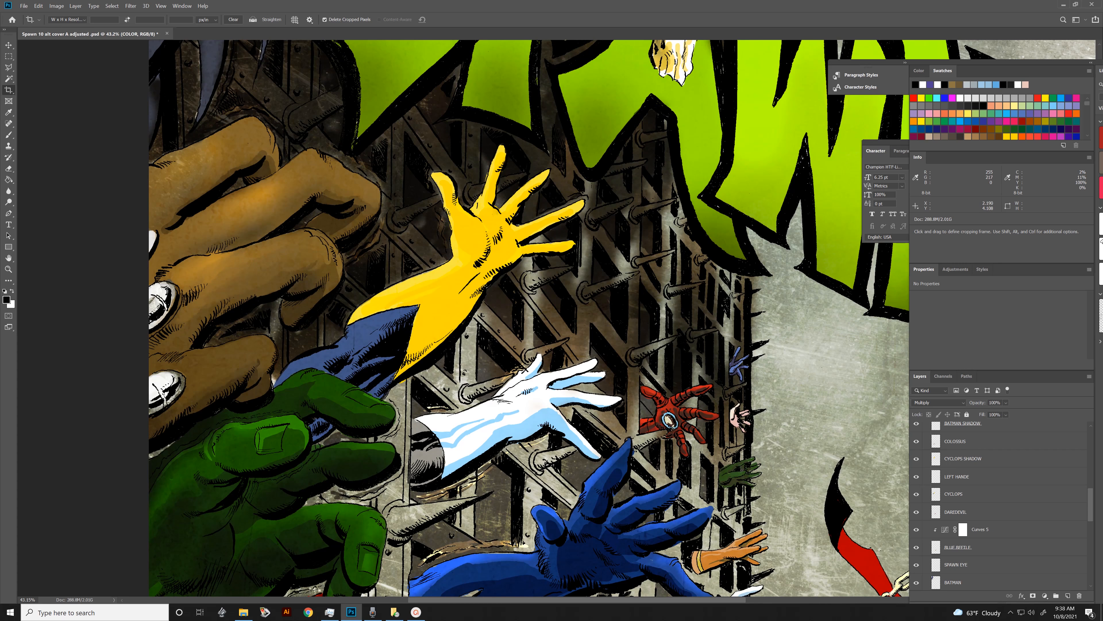
scroll(449, 285, down, 2)
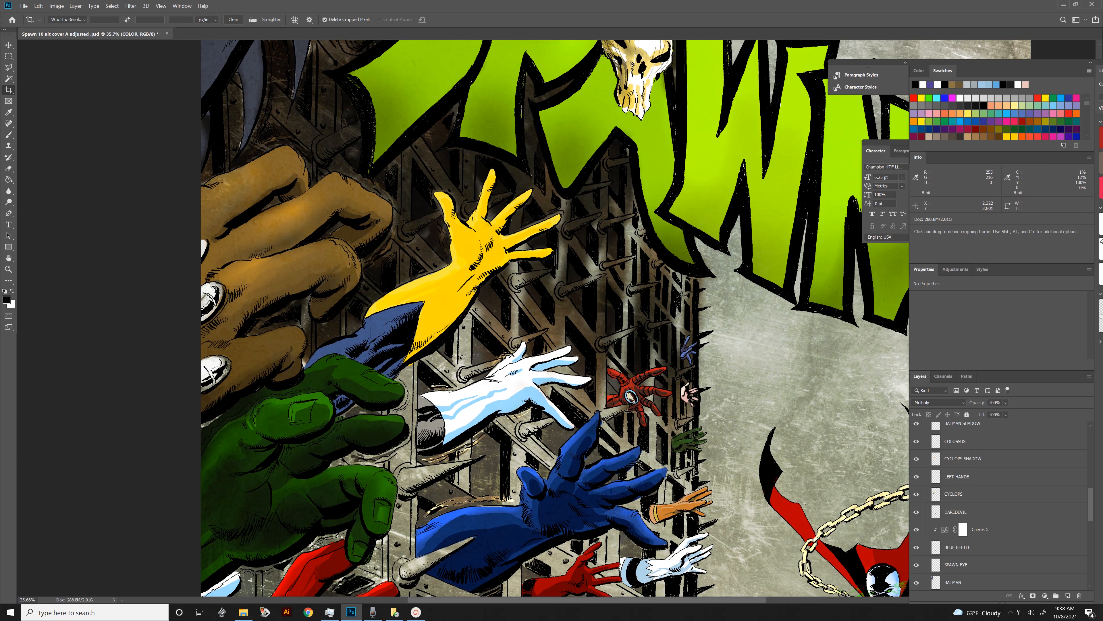
scroll(477, 252, down, 1)
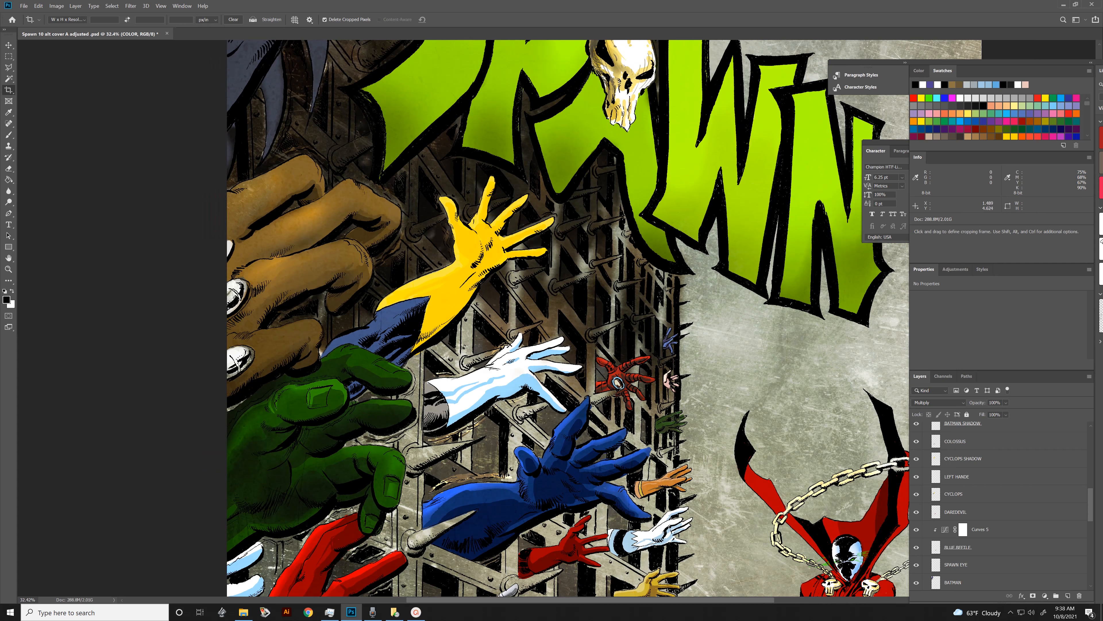
scroll(419, 288, down, 1)
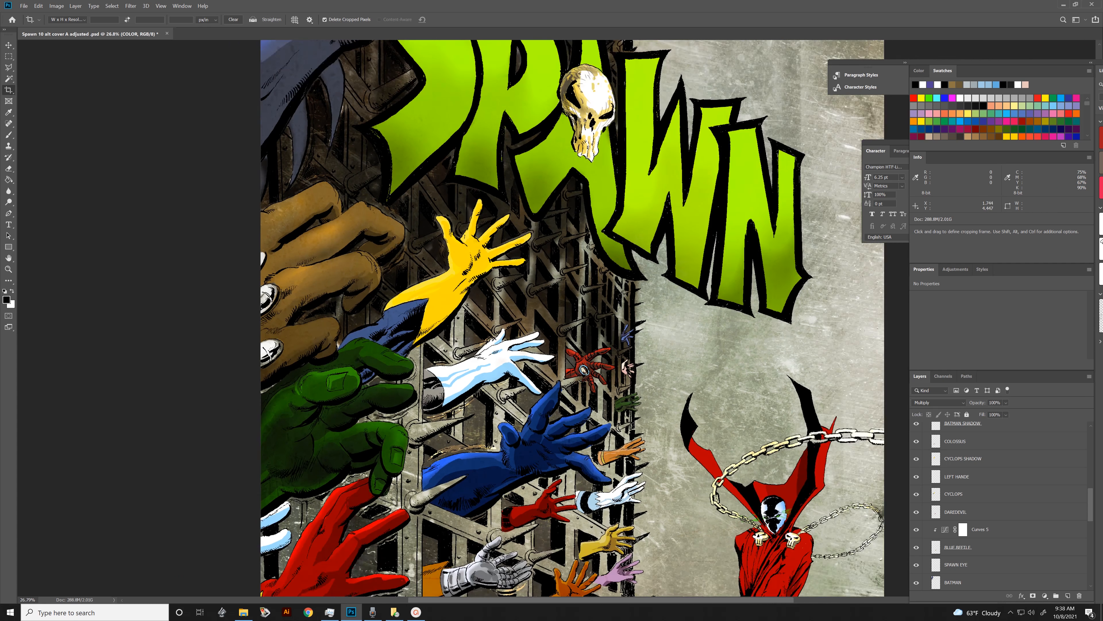
scroll(421, 308, down, 1)
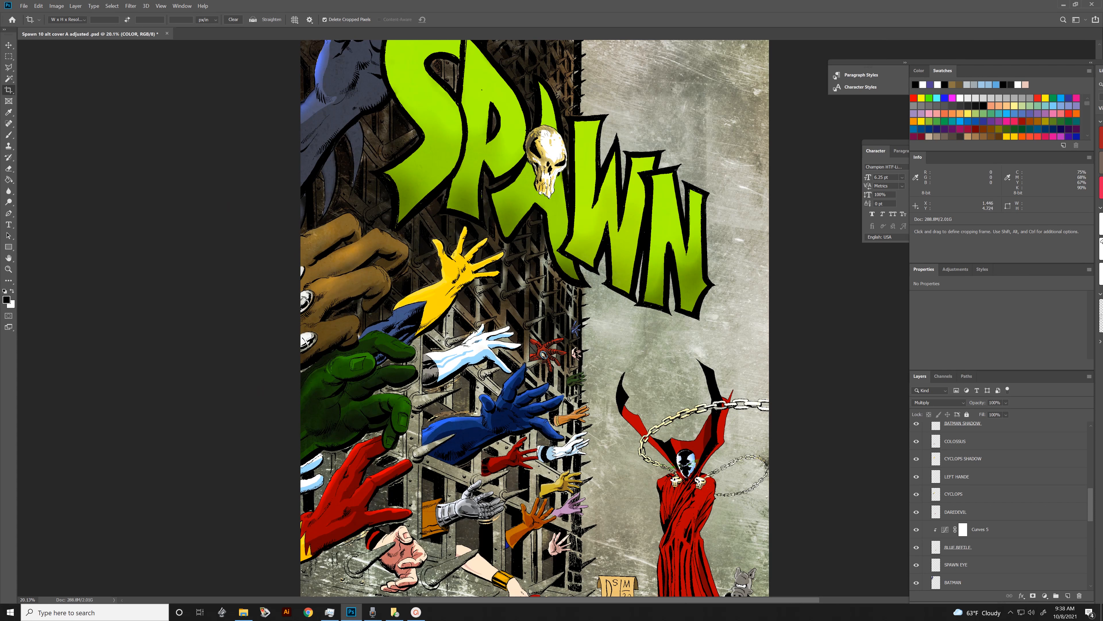
scroll(397, 342, down, 2)
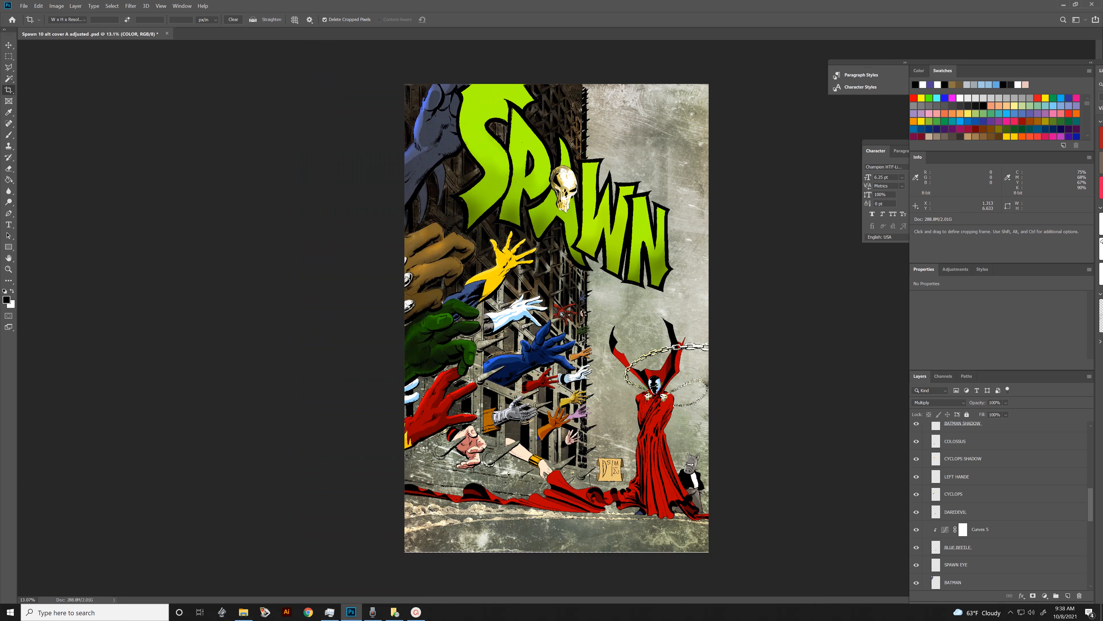
Hide the COLOR group so only the black-and-white line art shows.
scroll(999, 504, up, 6)
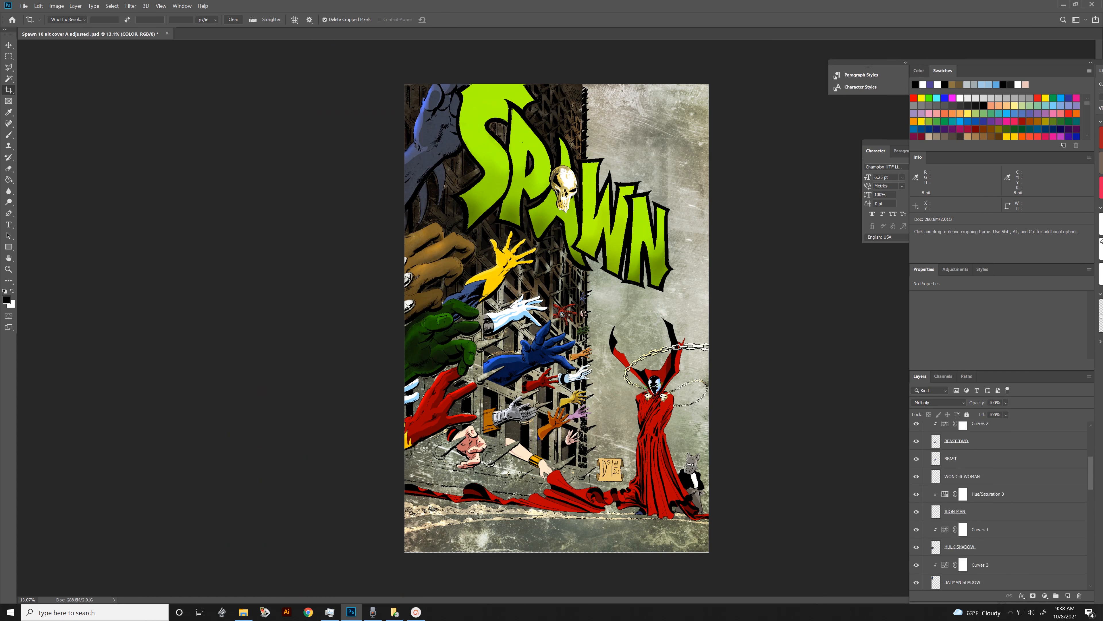
scroll(999, 504, up, 2)
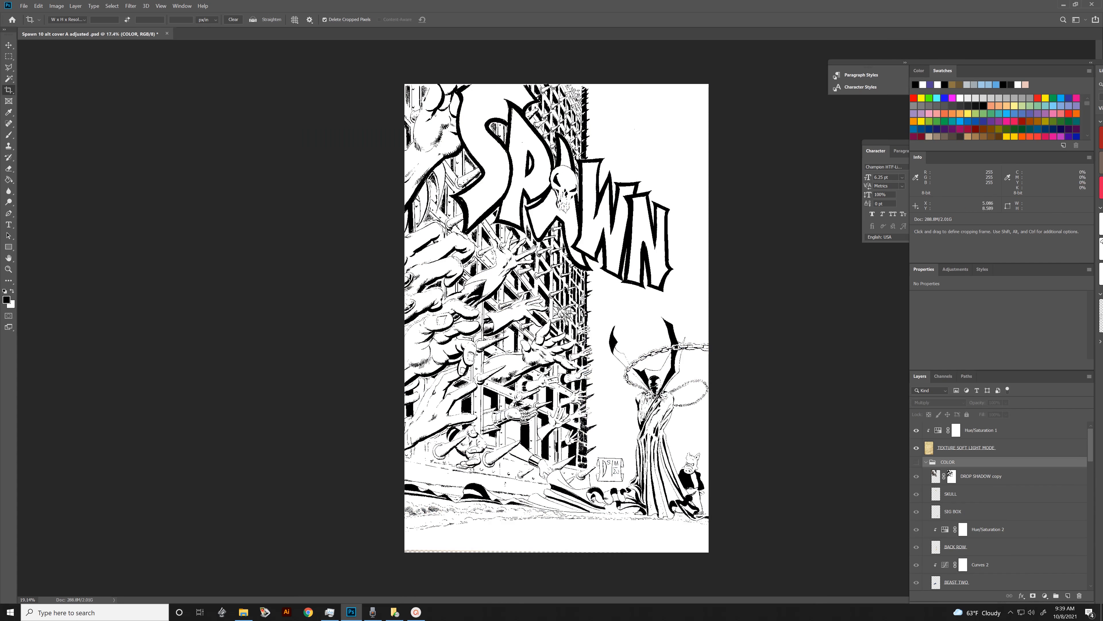
scroll(615, 372, up, 3)
scroll(521, 318, down, 2)
Turn off the Threshold 1 adjustment layer above the LINE ART group.
scroll(999, 504, down, 6)
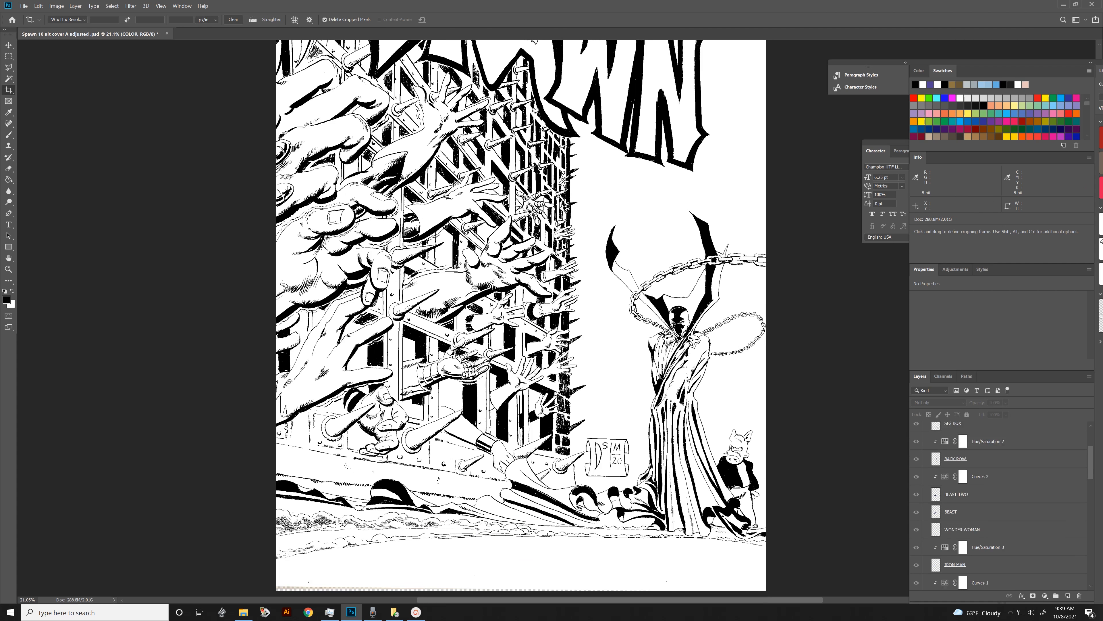
scroll(999, 505, down, 5)
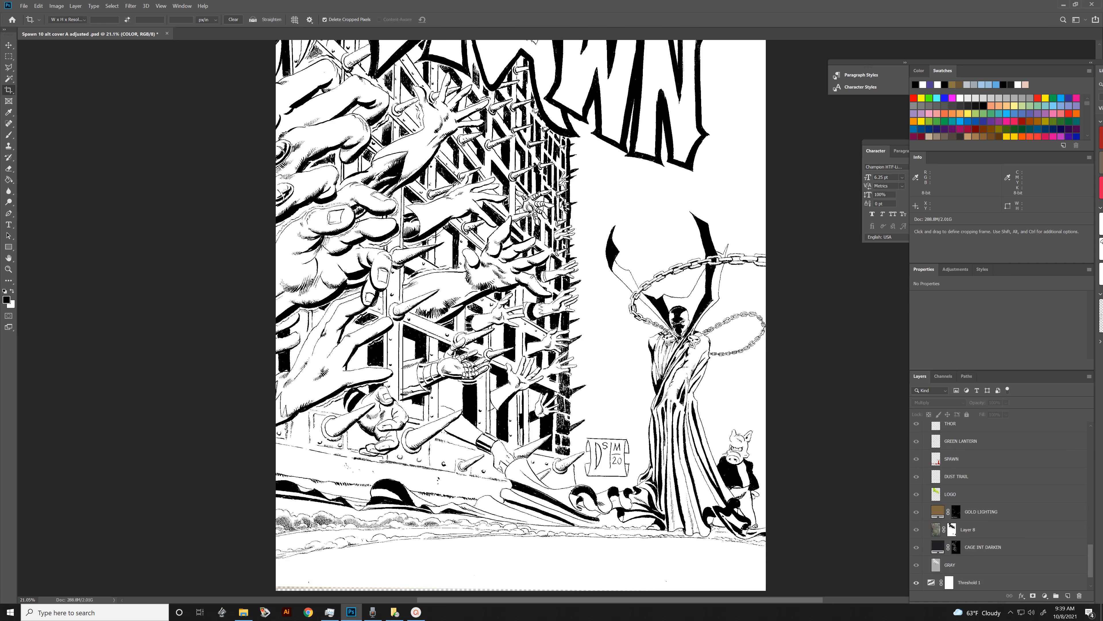
scroll(998, 504, down, 2)
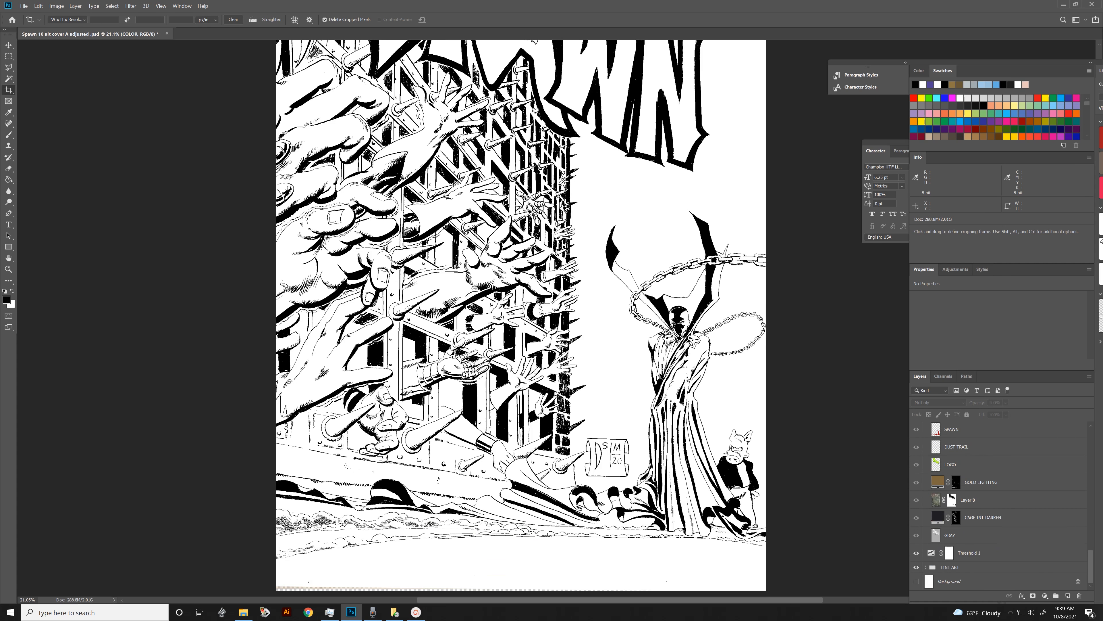
click(917, 552)
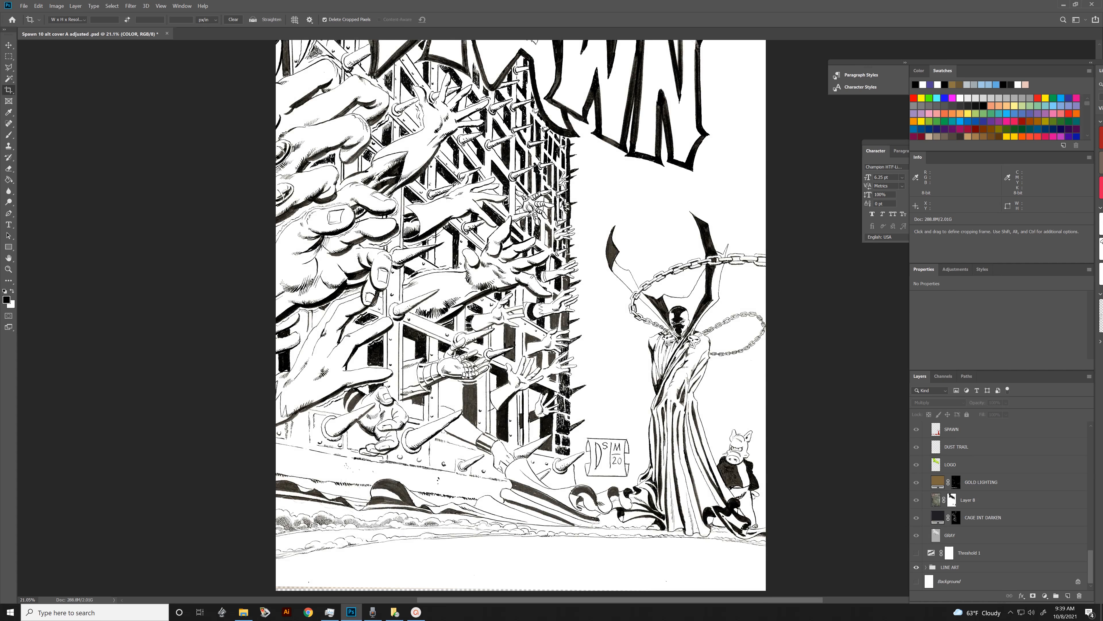
Examine the ink tones of the line art without the threshold, covering the Spawn figure, hands, cage and logo.
scroll(739, 469, up, 5)
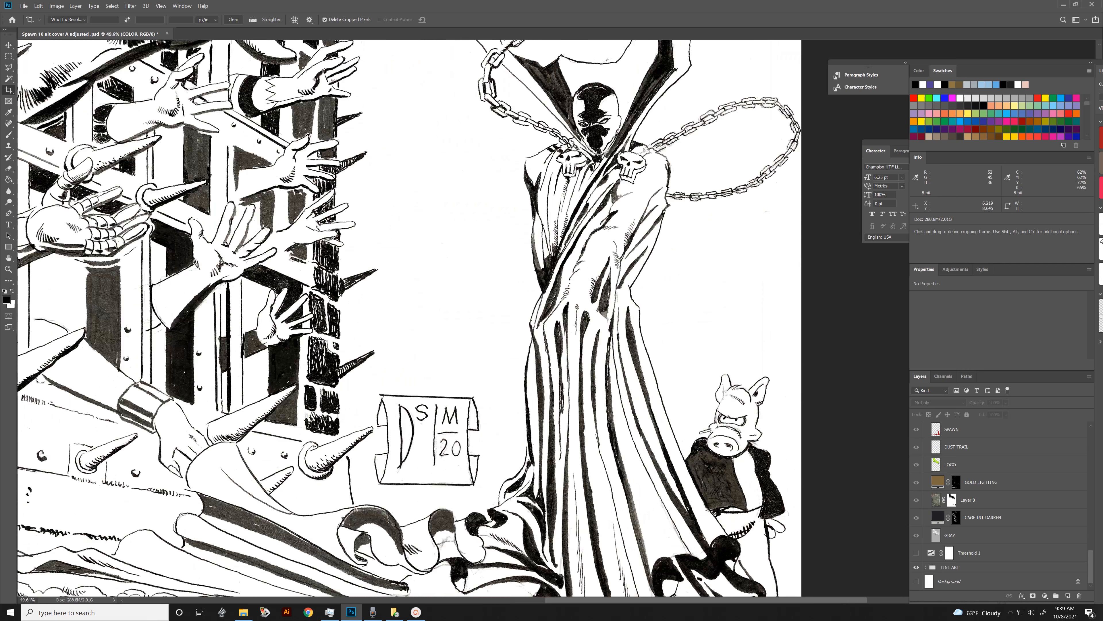
scroll(642, 403, down, 4)
scroll(513, 371, down, 3)
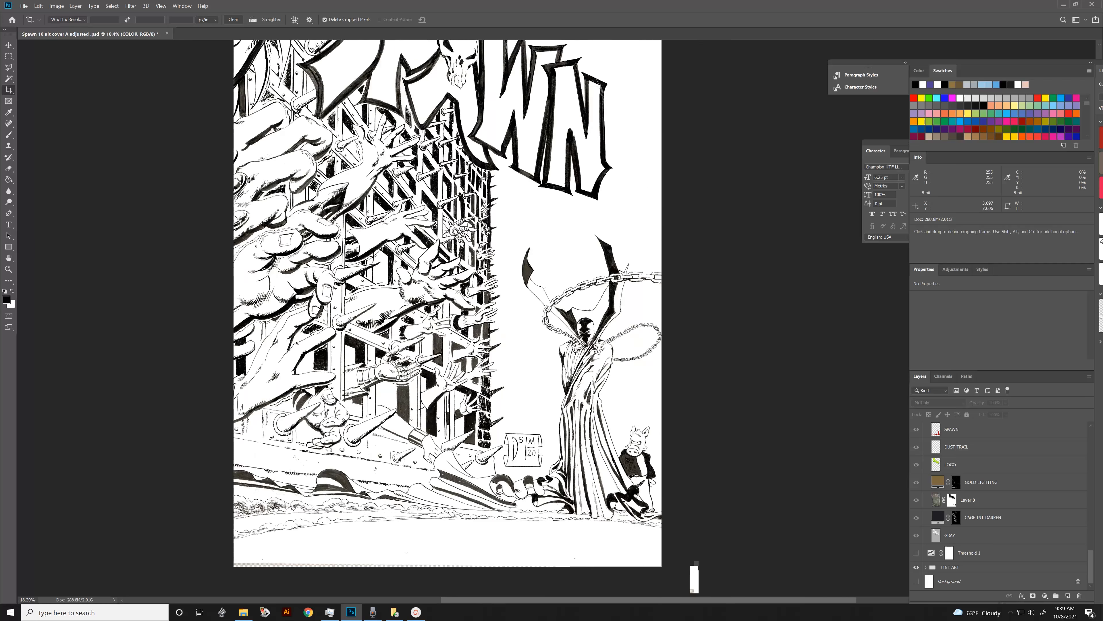
scroll(447, 318, up, 3)
scroll(330, 377, up, 3)
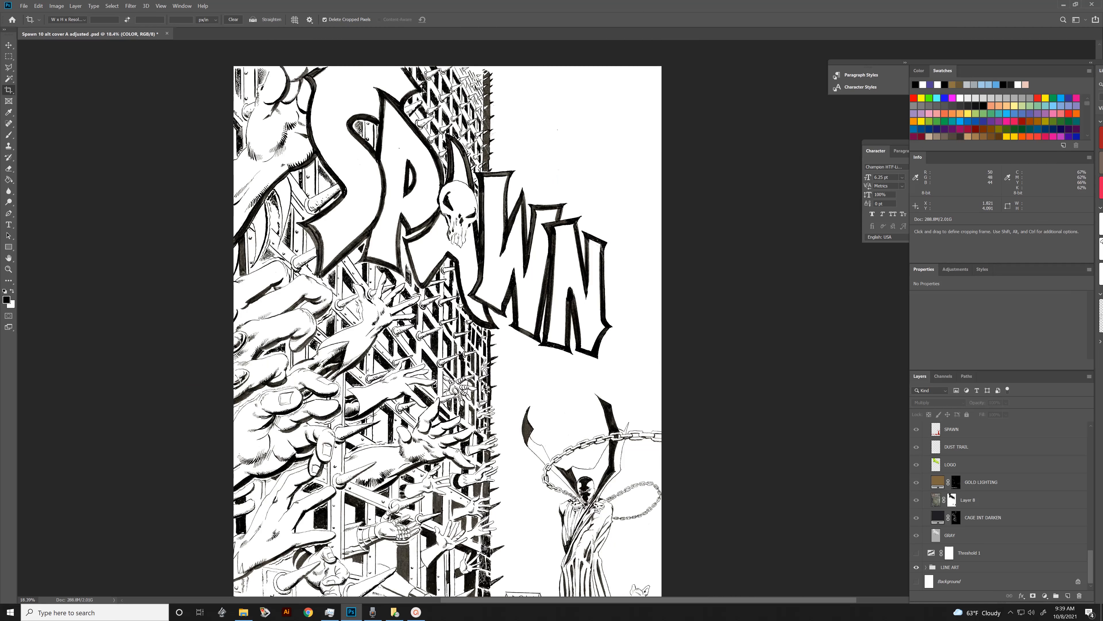
scroll(362, 391, up, 6)
scroll(371, 400, up, 3)
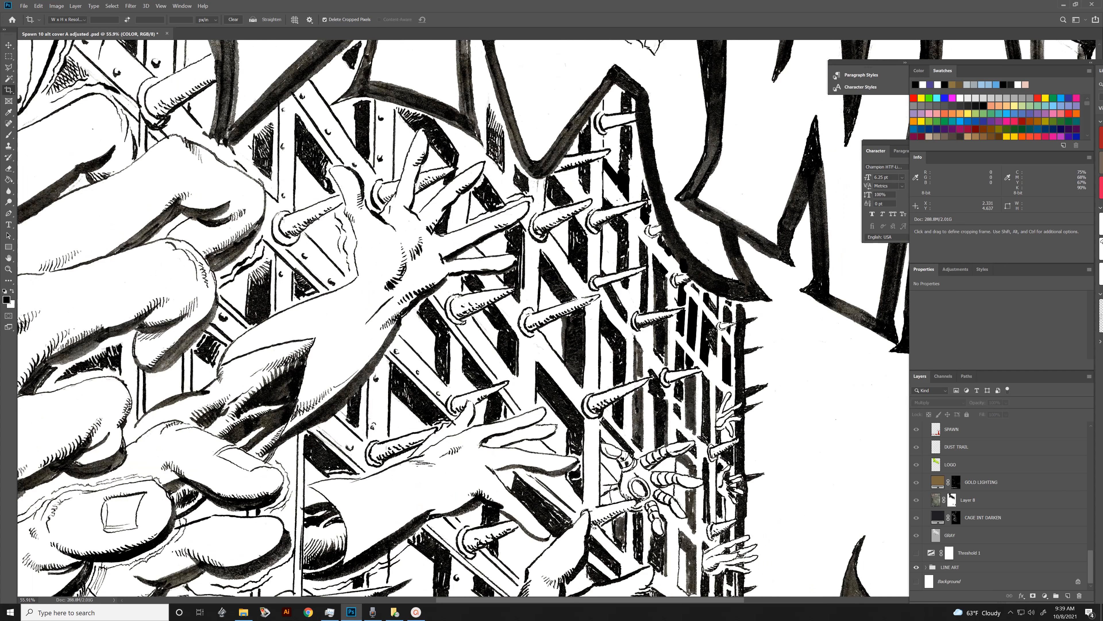
scroll(597, 387, down, 4)
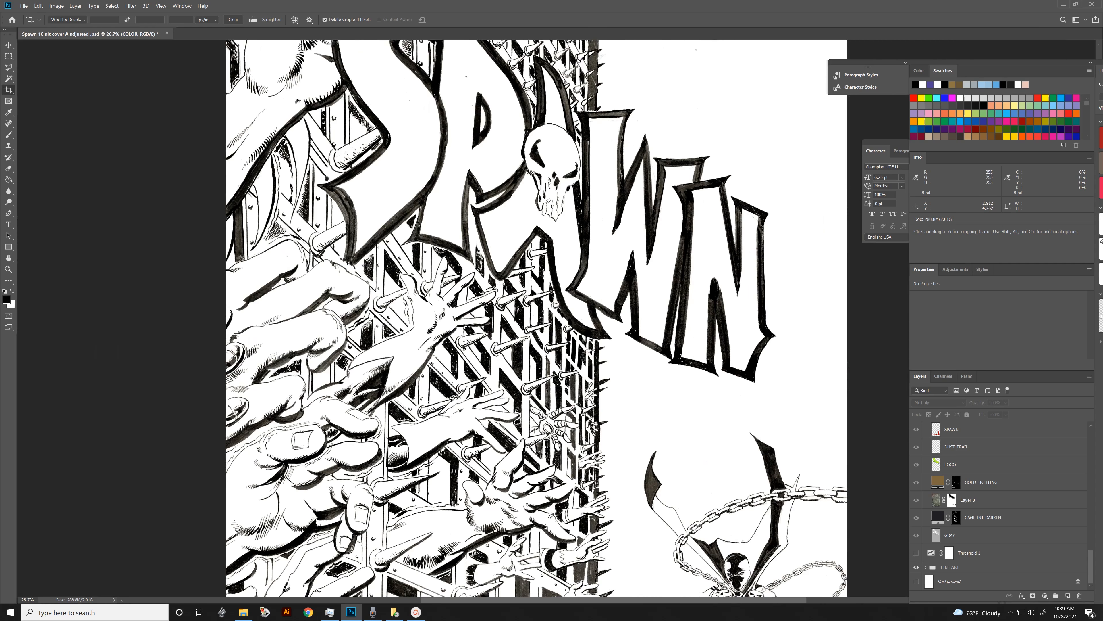
scroll(537, 318, down, 10)
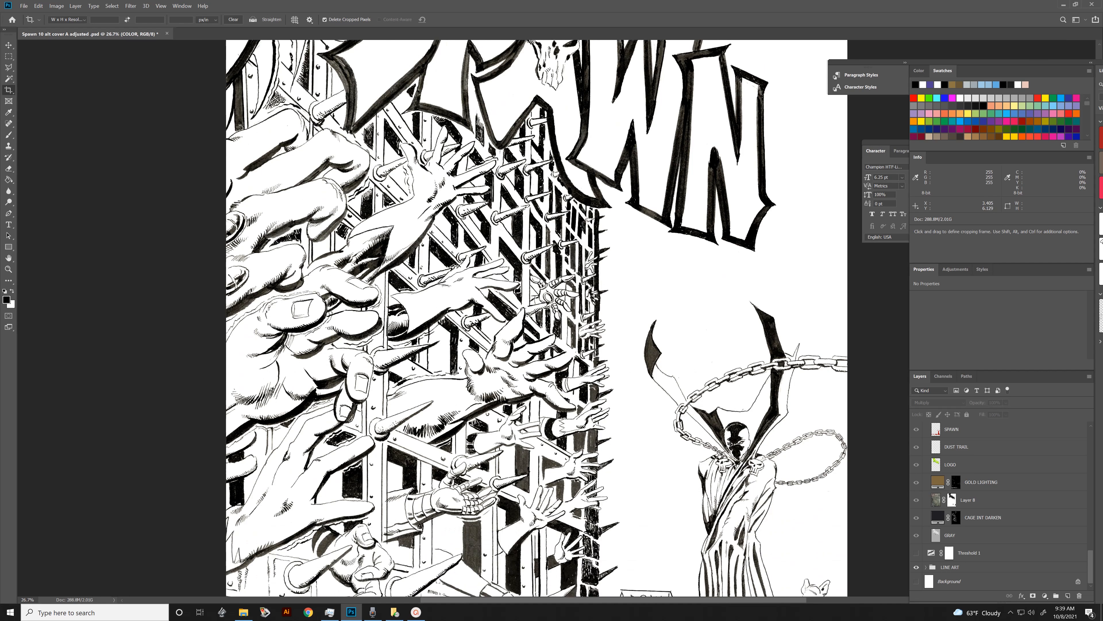
scroll(536, 318, down, 2)
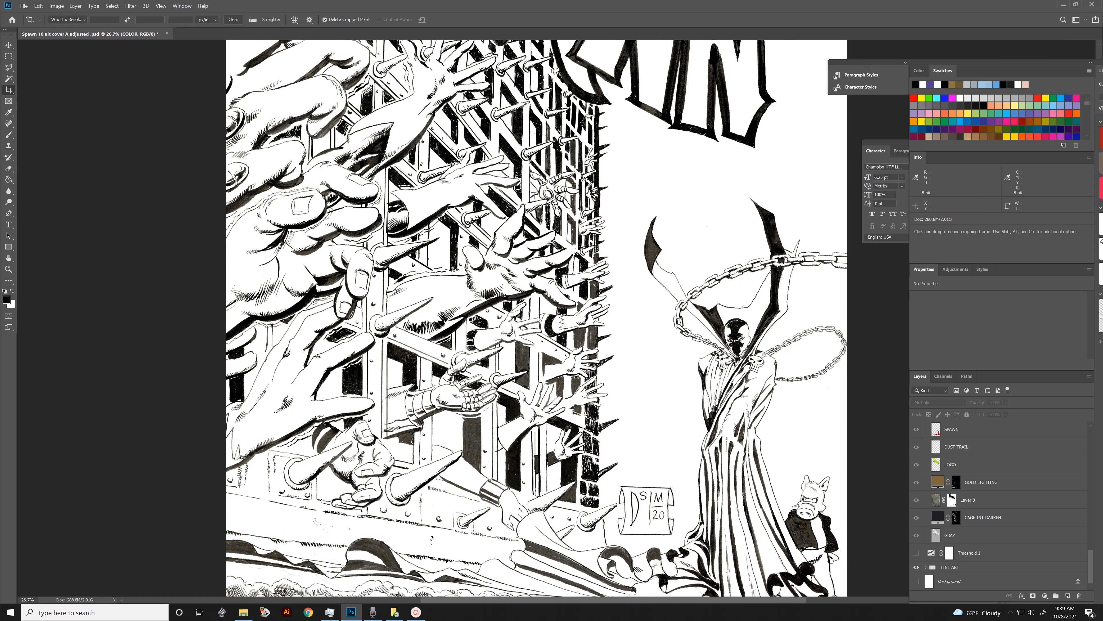
scroll(737, 465, down, 2)
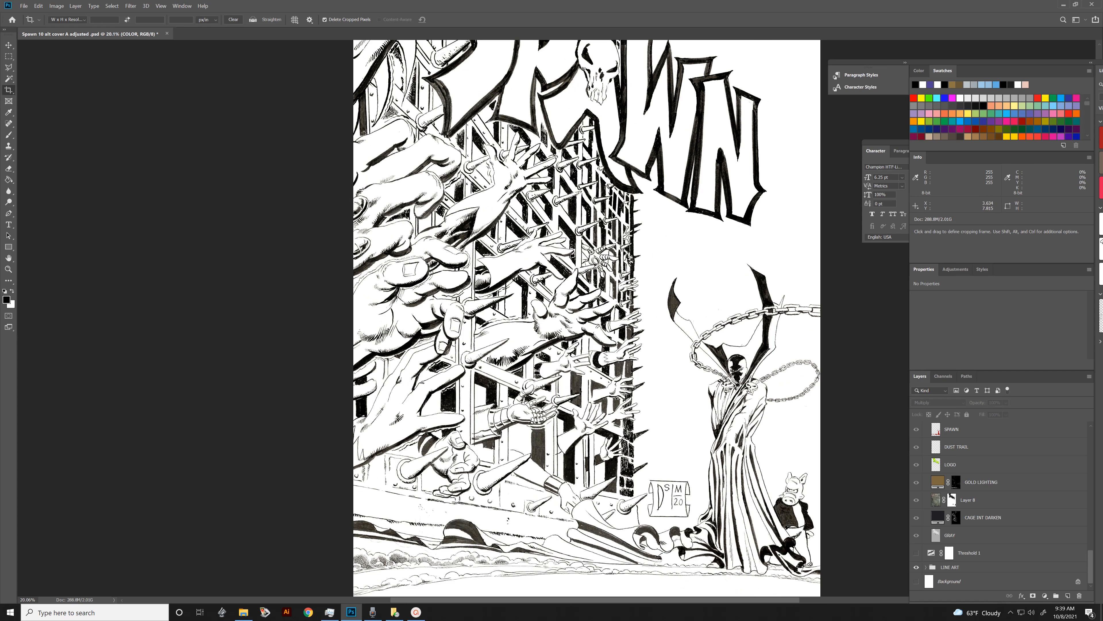
scroll(605, 447, down, 2)
scroll(718, 328, up, 3)
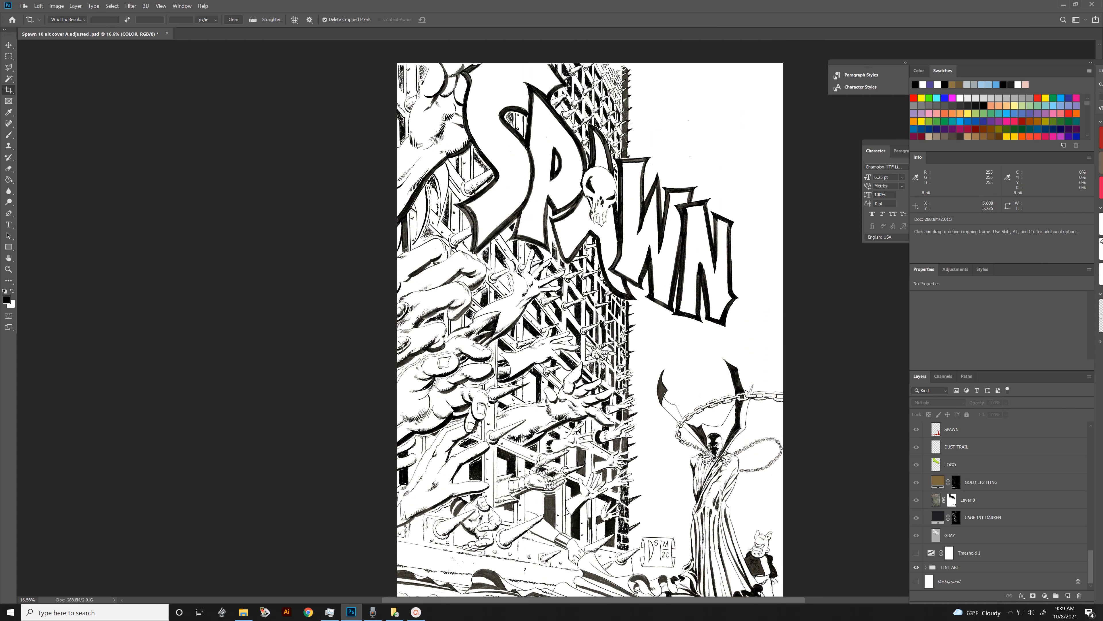
scroll(677, 529, up, 2)
scroll(551, 318, down, 1)
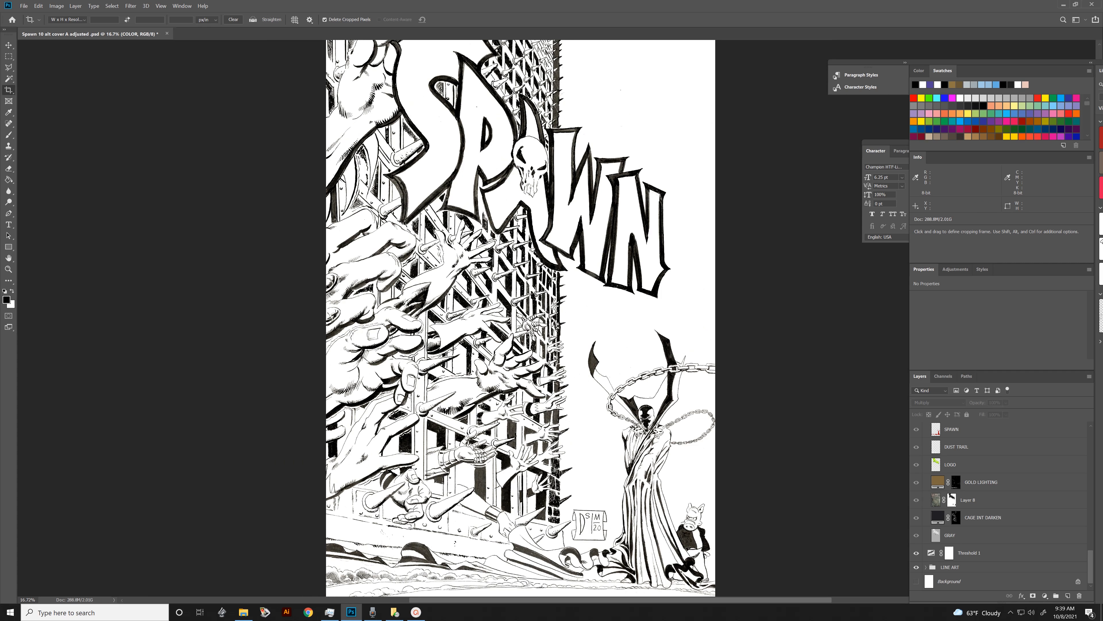
Show the COLOR group again so the finished colours return over the line art, and look over the cover.
scroll(998, 506, up, 8)
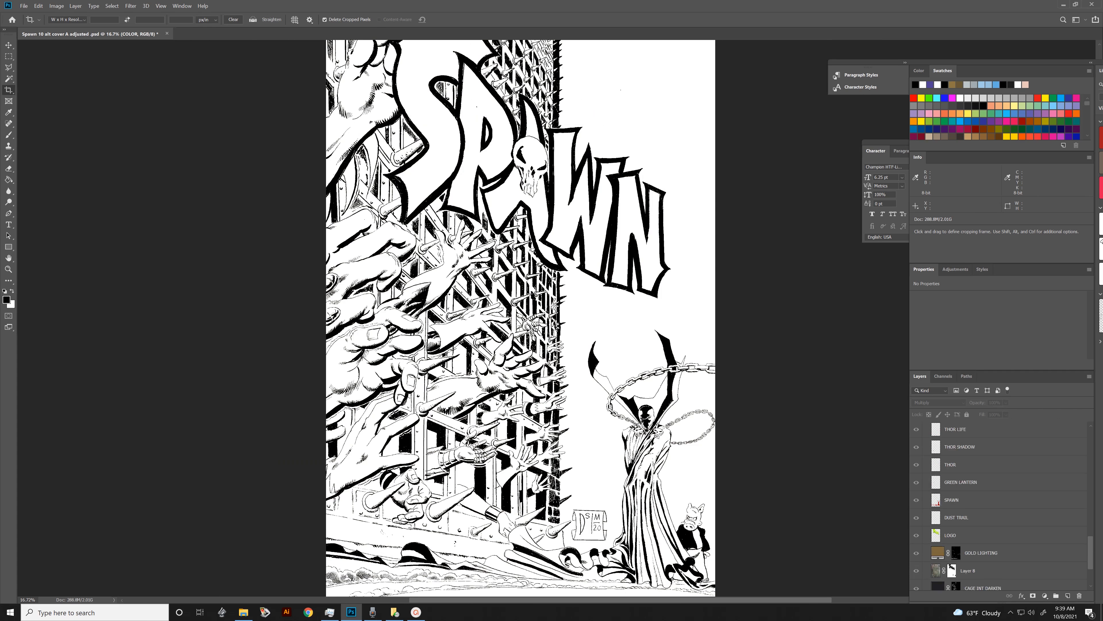
scroll(999, 507, up, 3)
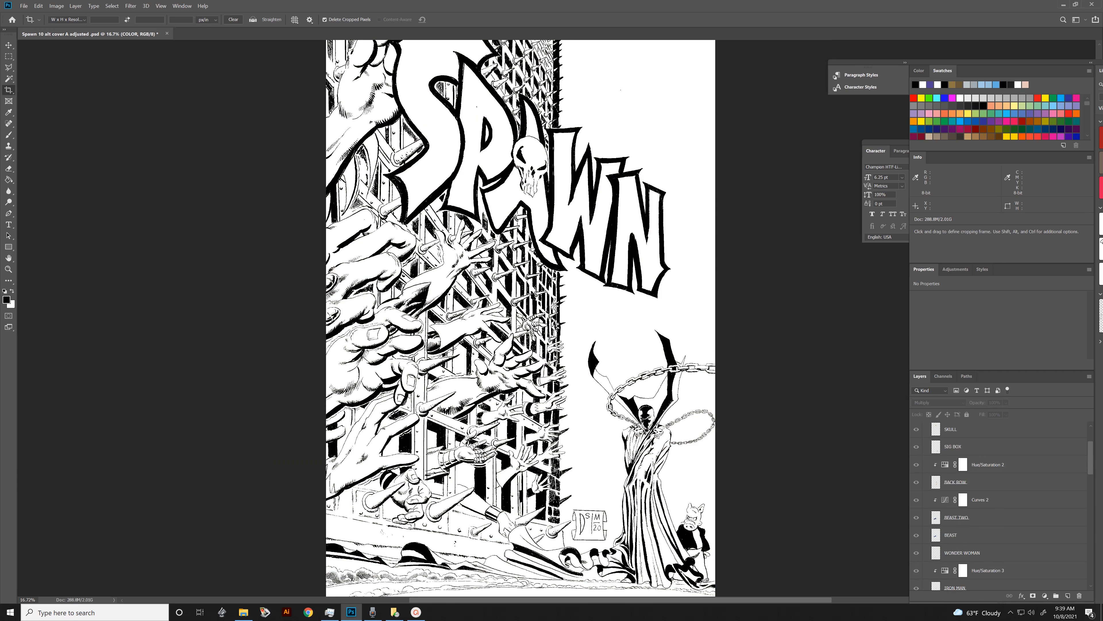
scroll(999, 506, up, 3)
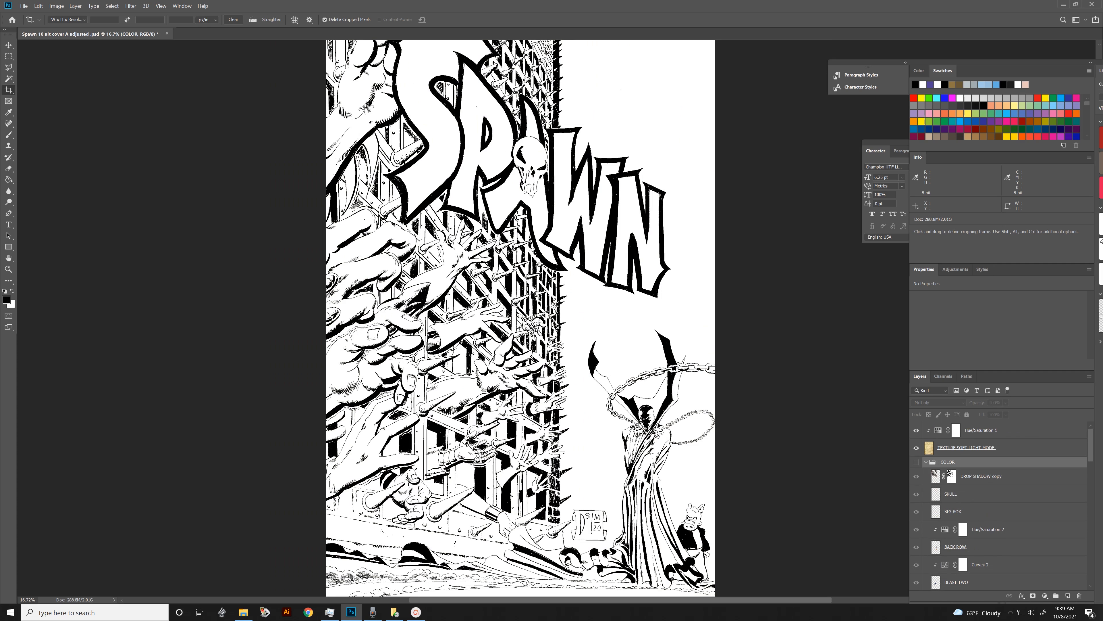
click(917, 461)
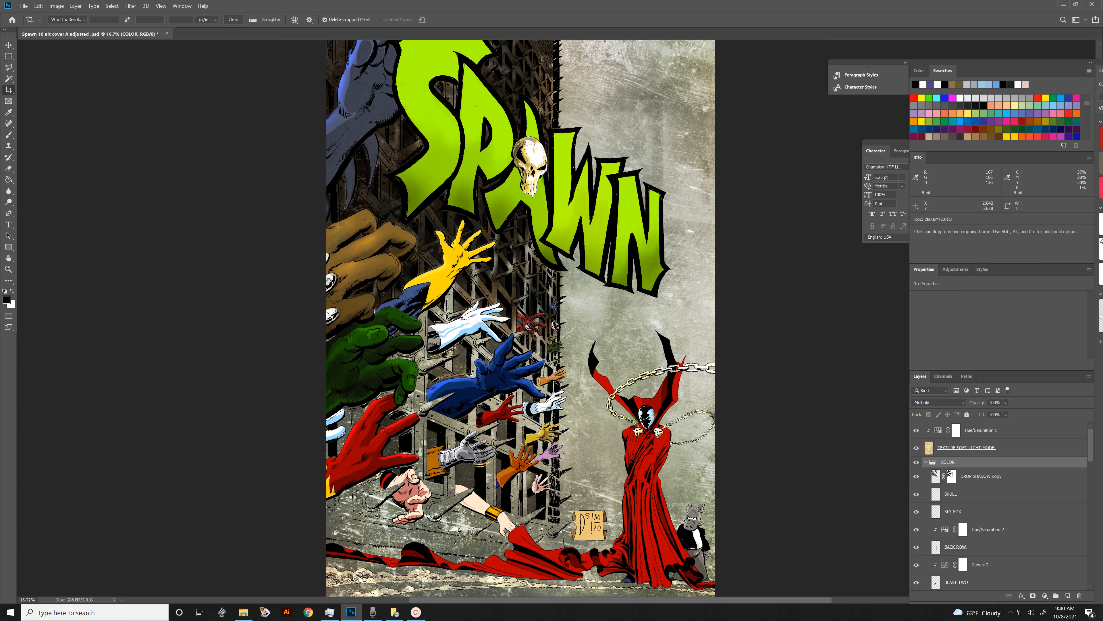
scroll(520, 318, up, 1)
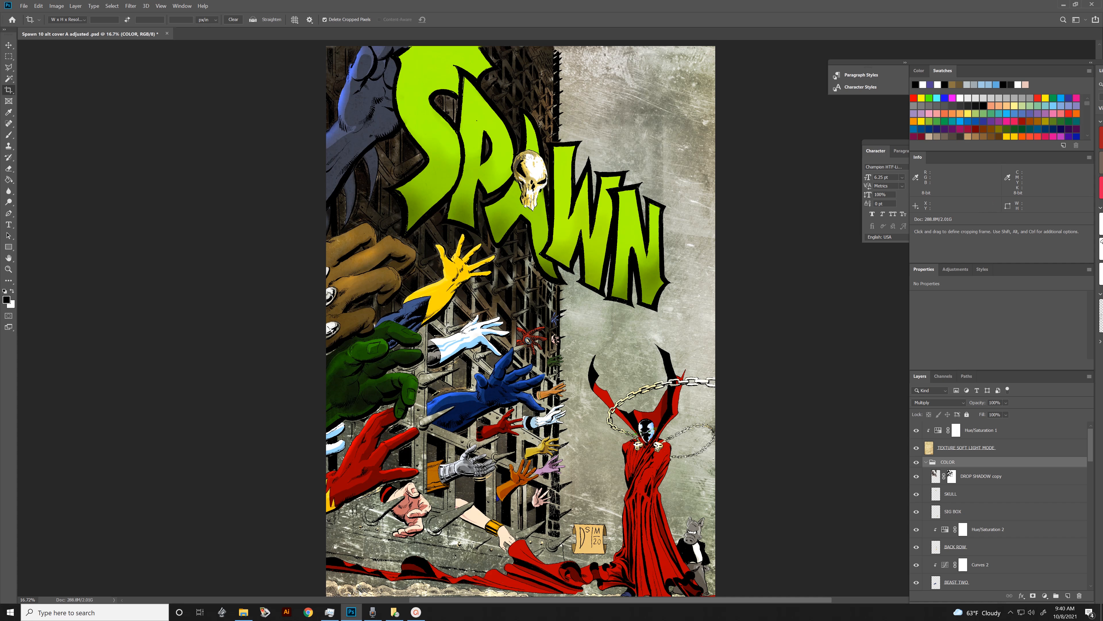
scroll(520, 318, down, 1)
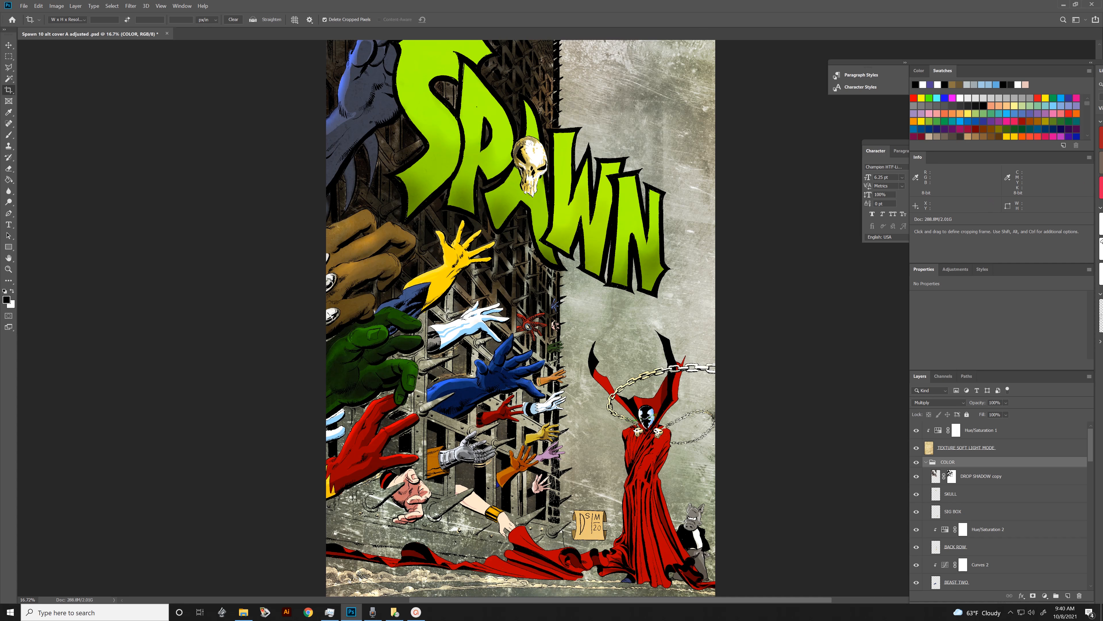
scroll(520, 318, down, 1)
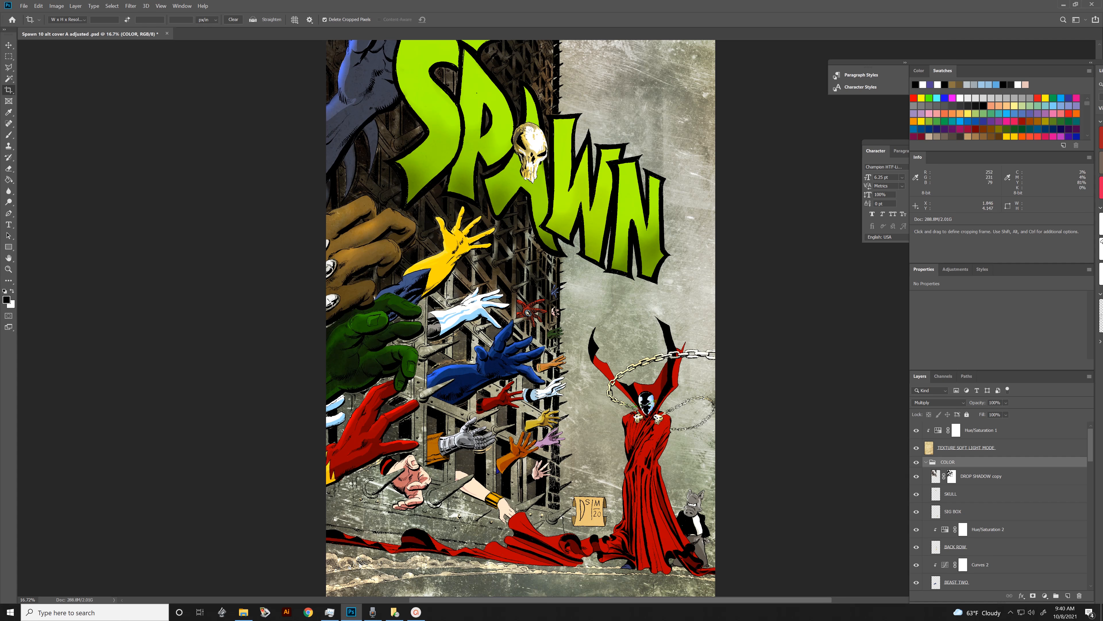
scroll(520, 318, down, 1)
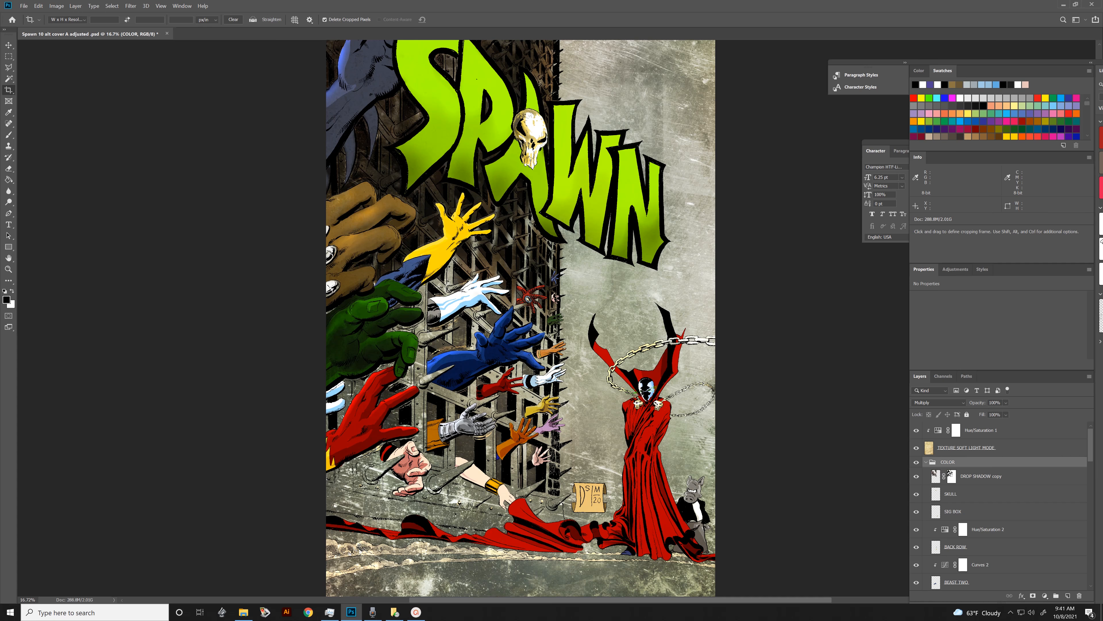
Compare the cover with and without the TEXTURE SOFT LIGHT MODE layer, leaving that layer hidden.
click(966, 447)
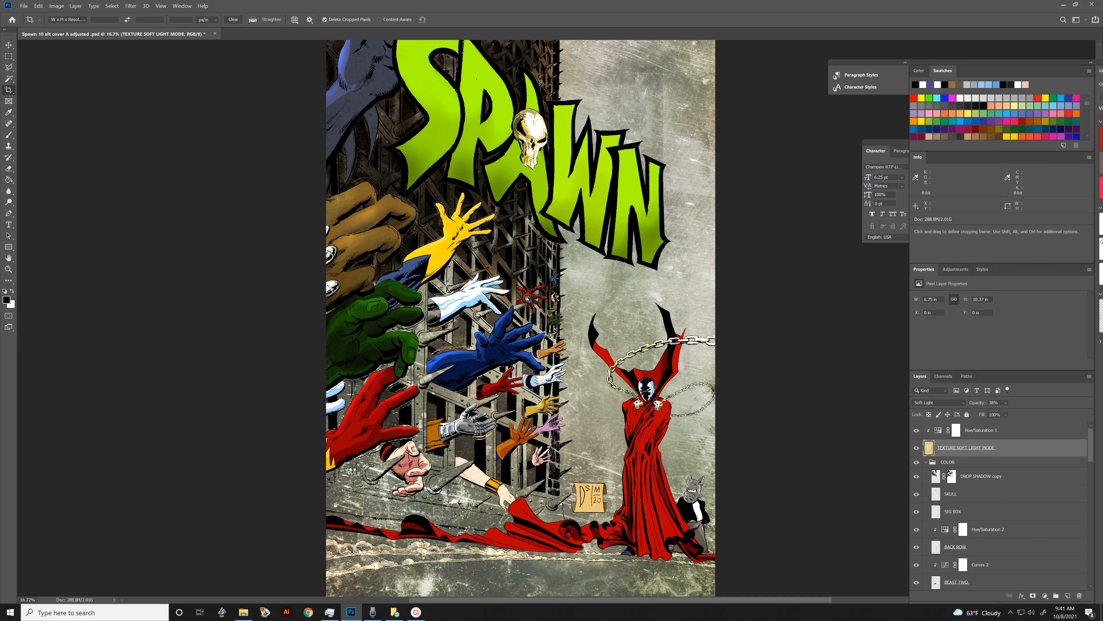
click(916, 447)
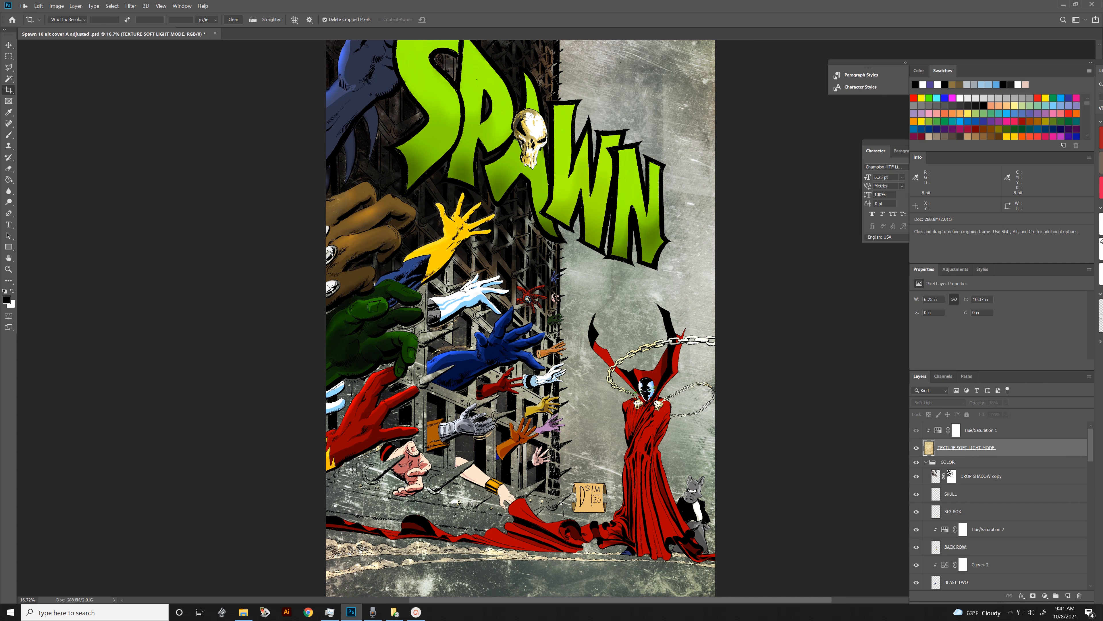
click(916, 448)
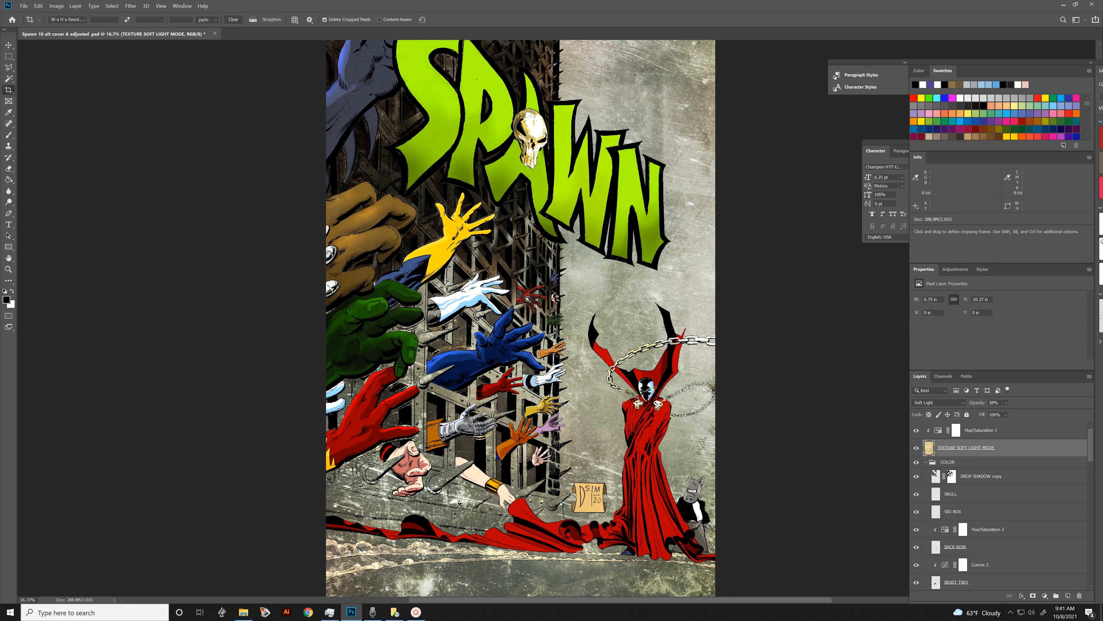
click(916, 447)
click(916, 447)
click(916, 447)
click(916, 447)
key(ctrl+comma)
click(916, 447)
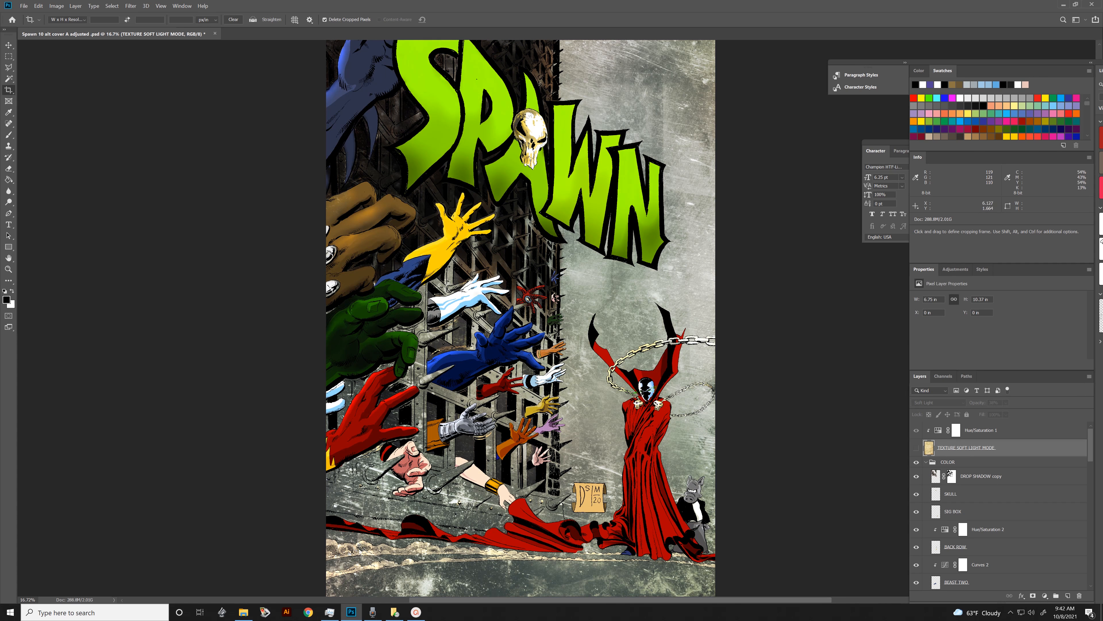
Compare the background and cage with and without the Layer 8 texture, leaving that layer shown.
scroll(1004, 504, down, 5)
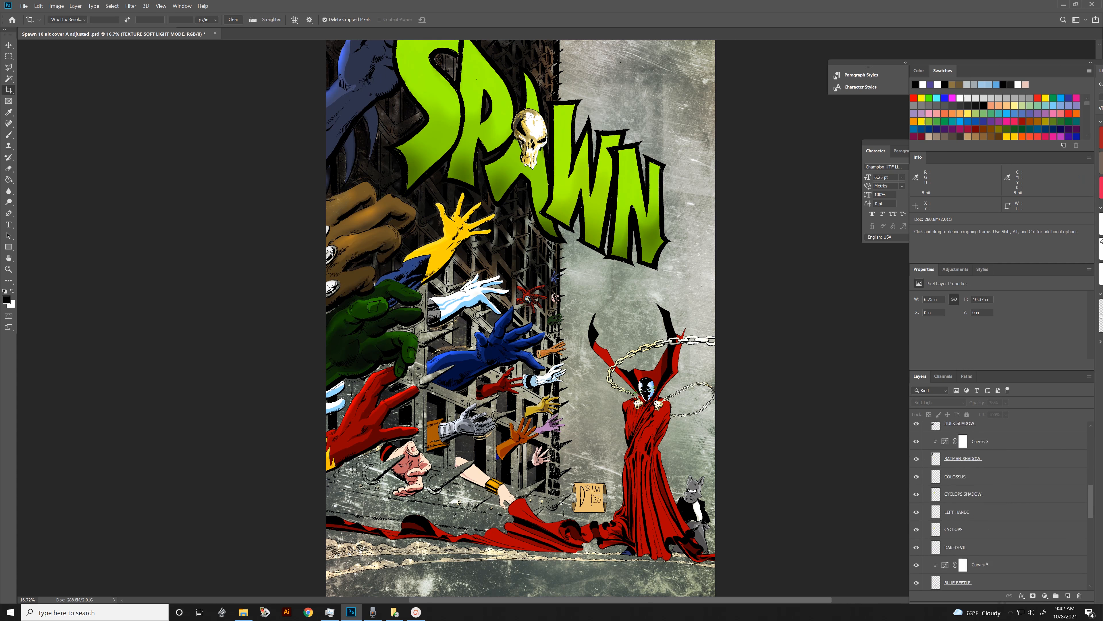
scroll(1003, 504, down, 10)
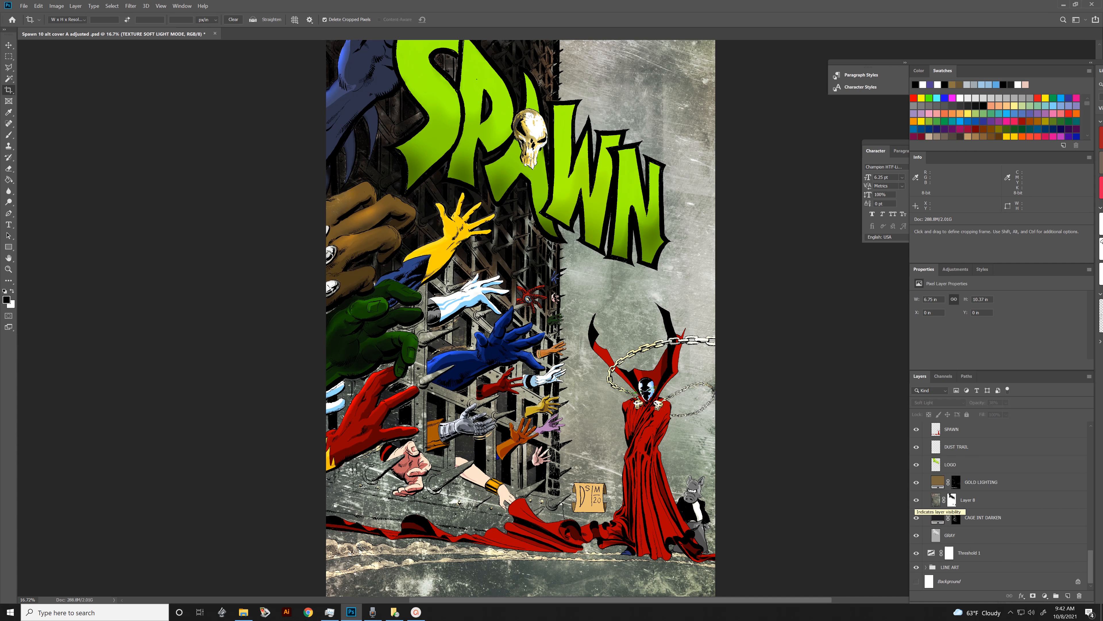
click(917, 499)
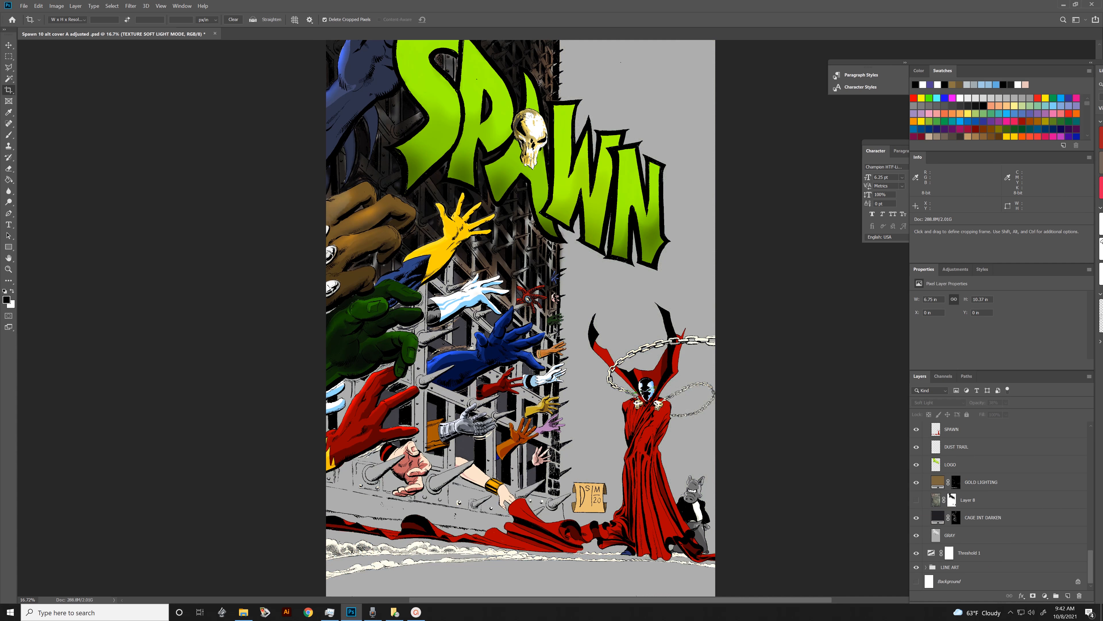
click(968, 500)
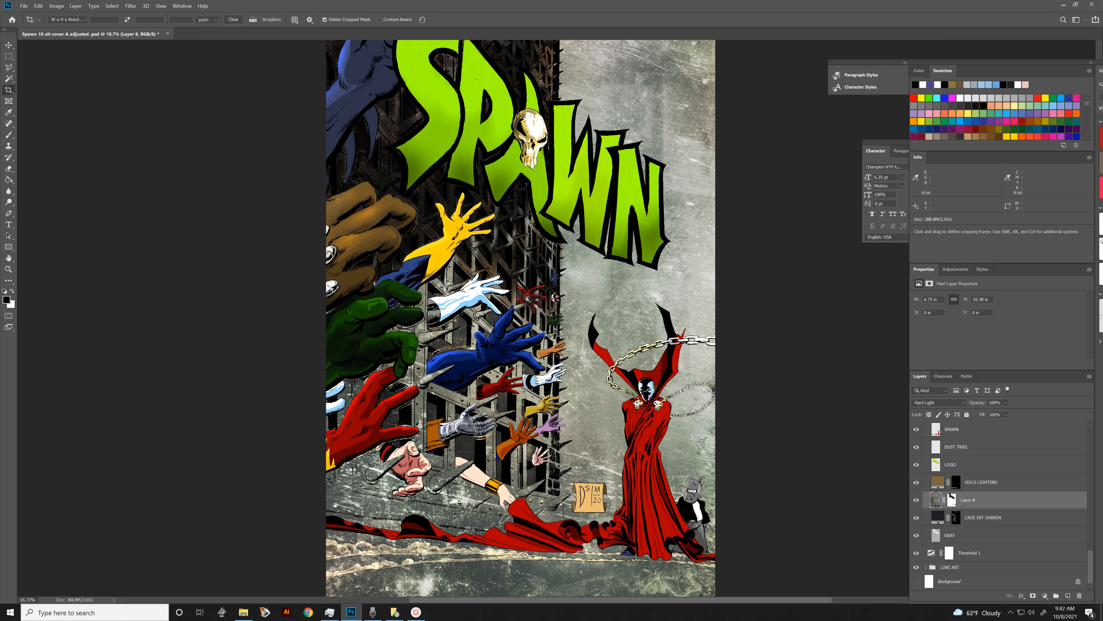
key(ctrl+comma)
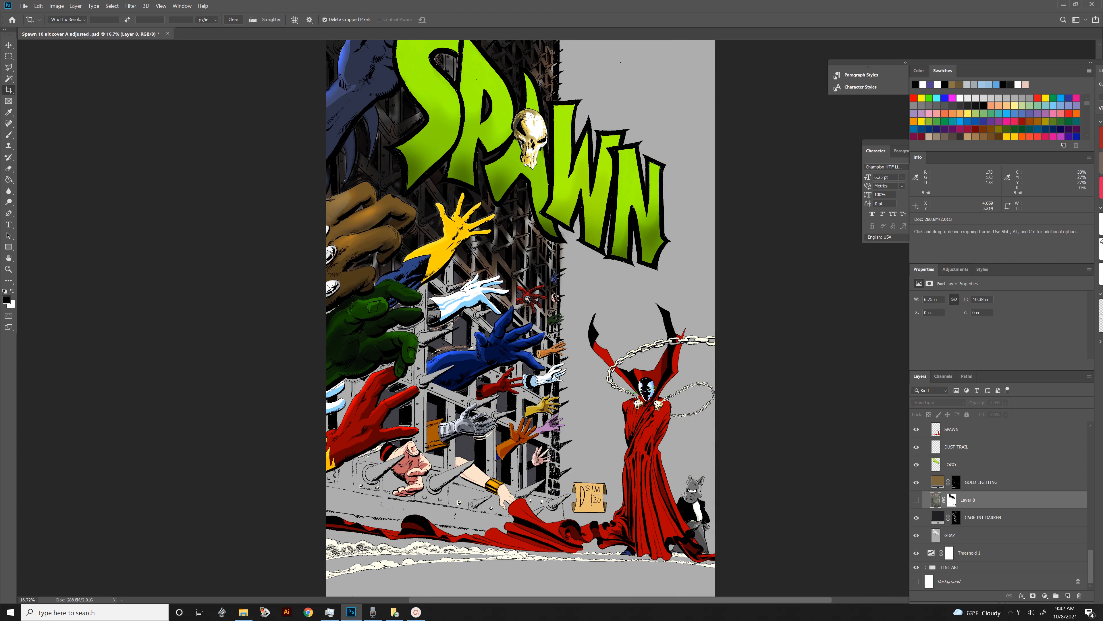
key(ctrl+comma)
key(ctrl+comma)
key(ctrl+comma)
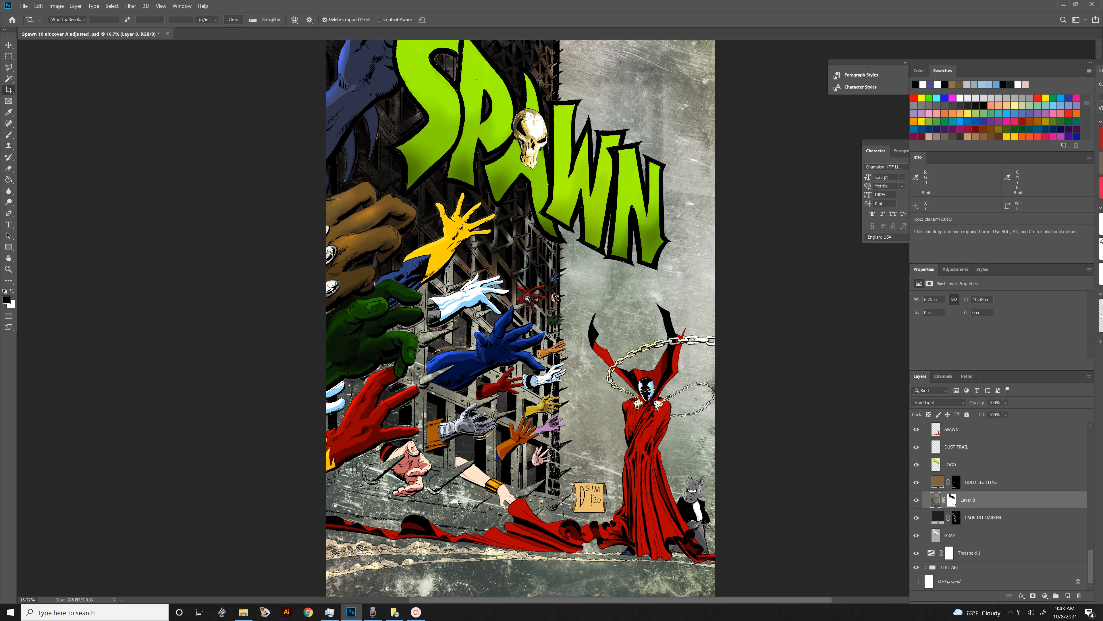
key(ctrl+comma)
key(ctrl+comma)
key(ctrl+comma)
key(ctrl+comma)
key(ctrl+comma)
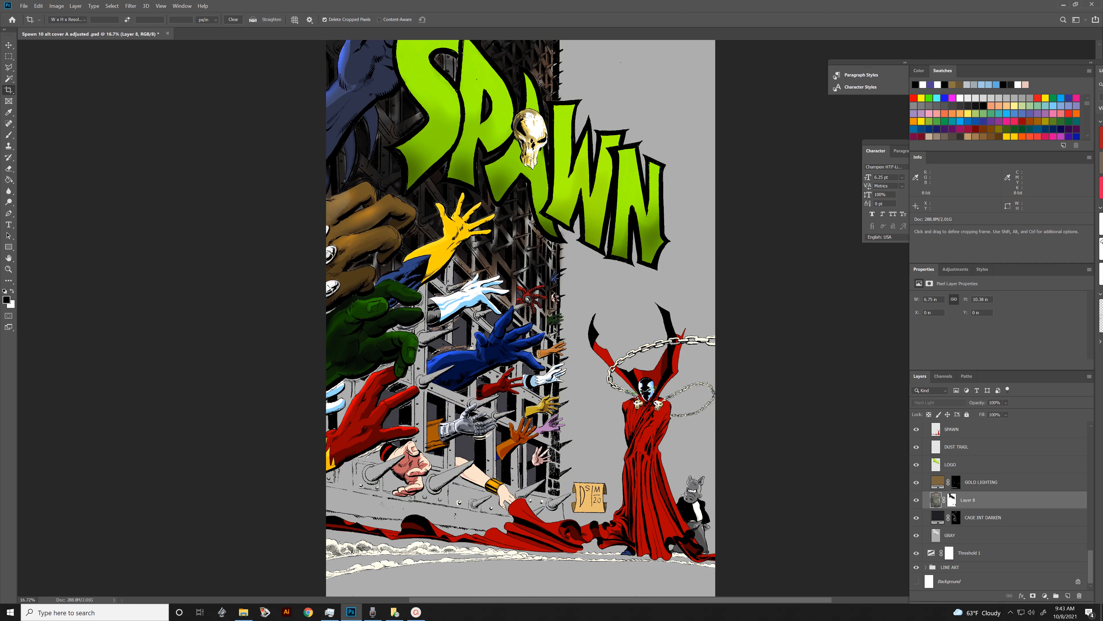
key(ctrl+comma)
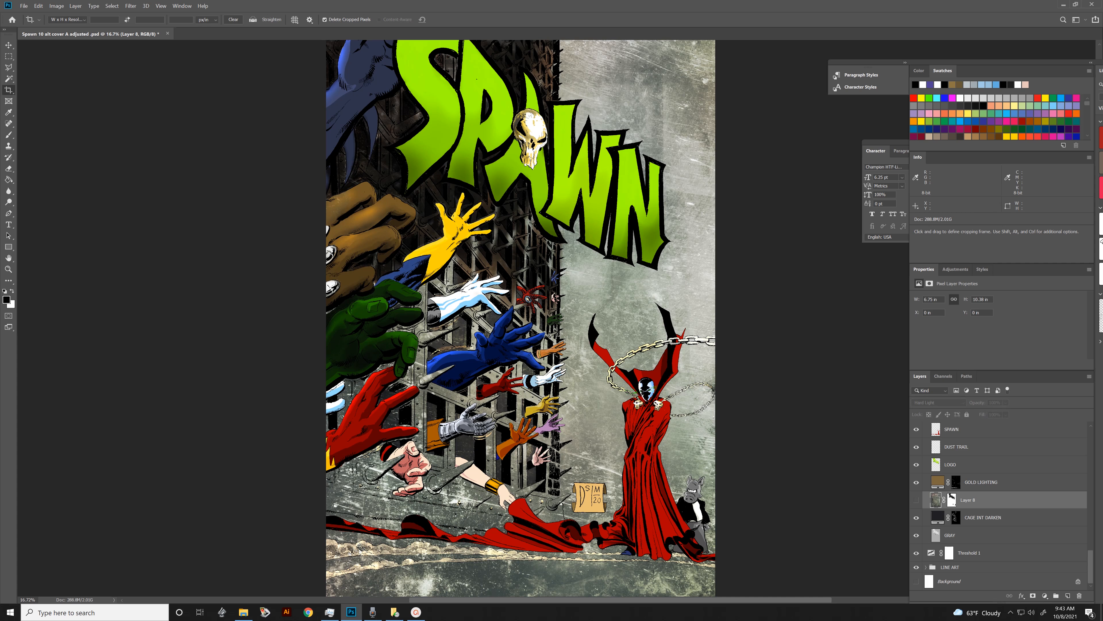
key(ctrl+comma)
key(ctrl+comma)
key(ctrl+comma)
key(ctrl+comma)
key(ctrl+comma)
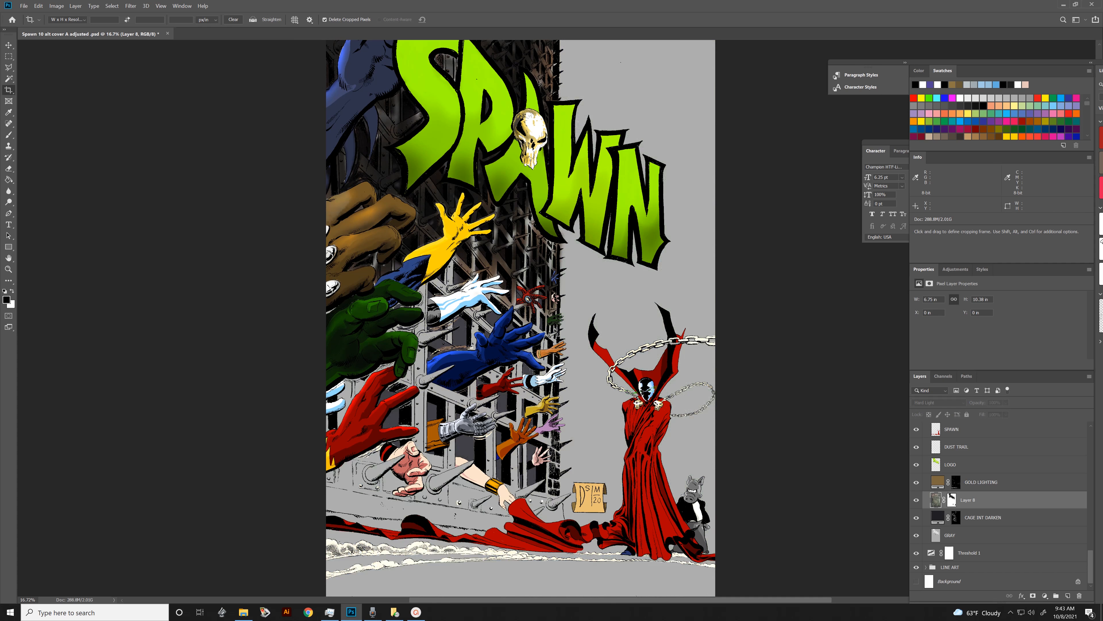
key(ctrl+comma)
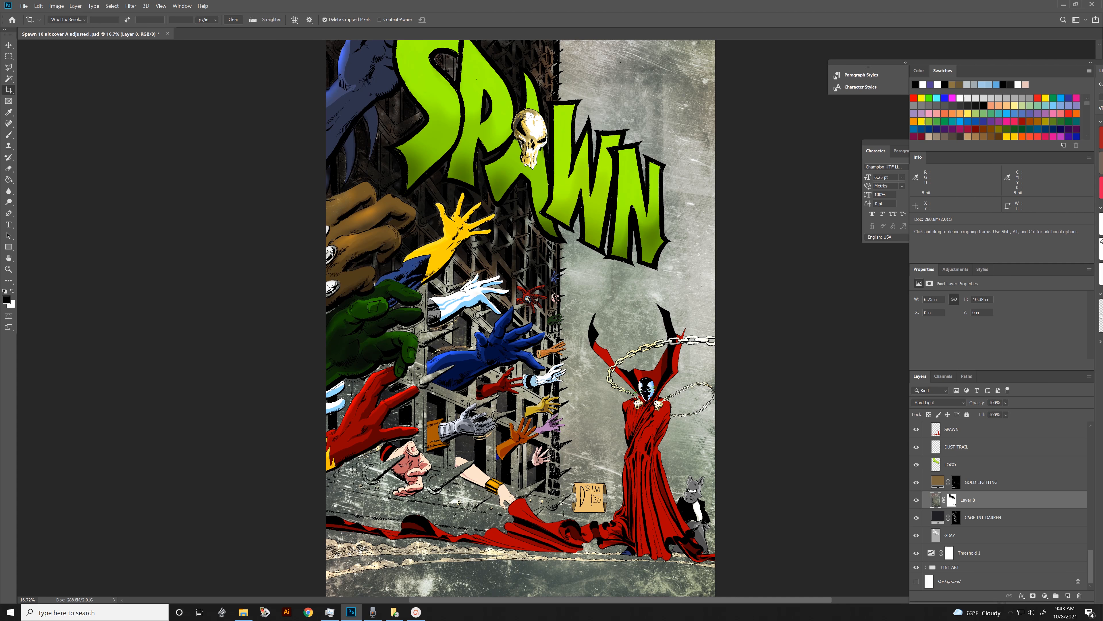
key(ctrl+comma)
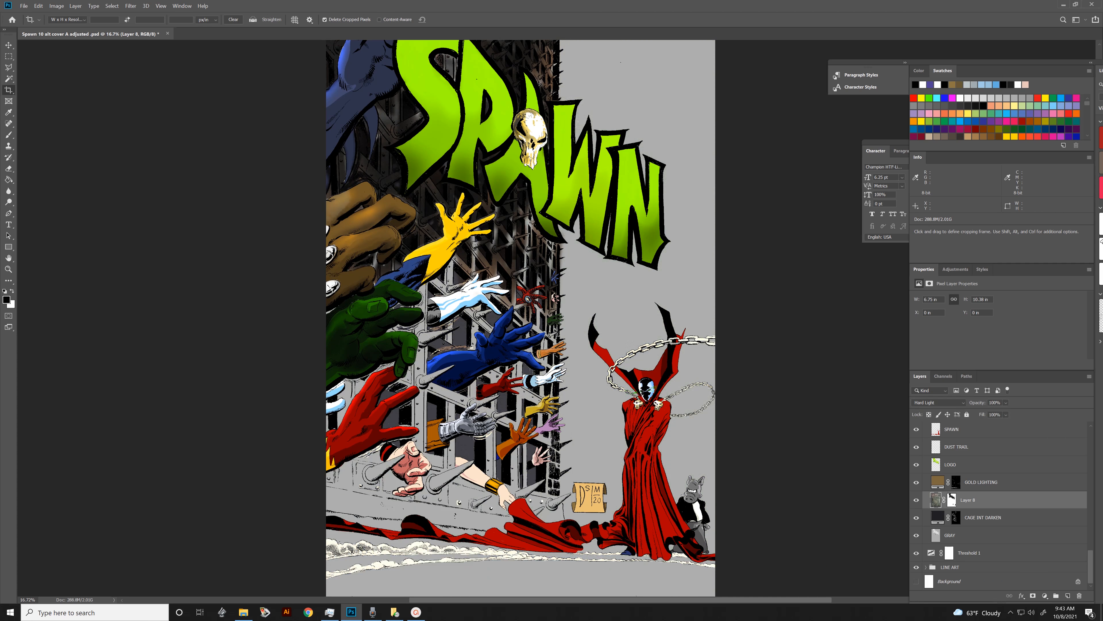
key(ctrl+comma)
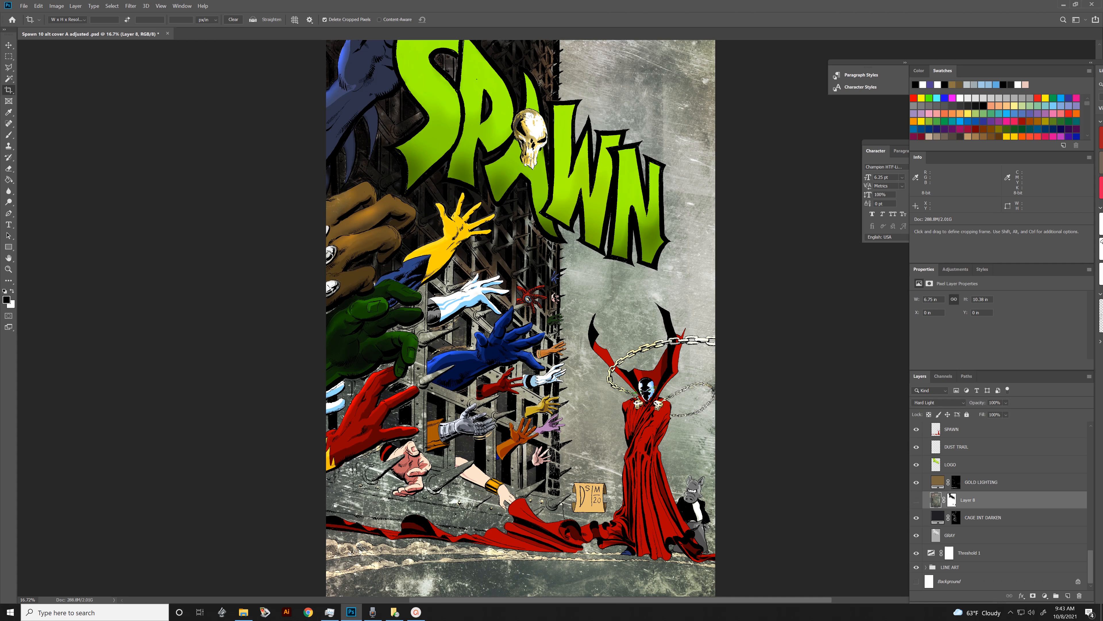
key(ctrl+comma)
key(ctrl+comma)
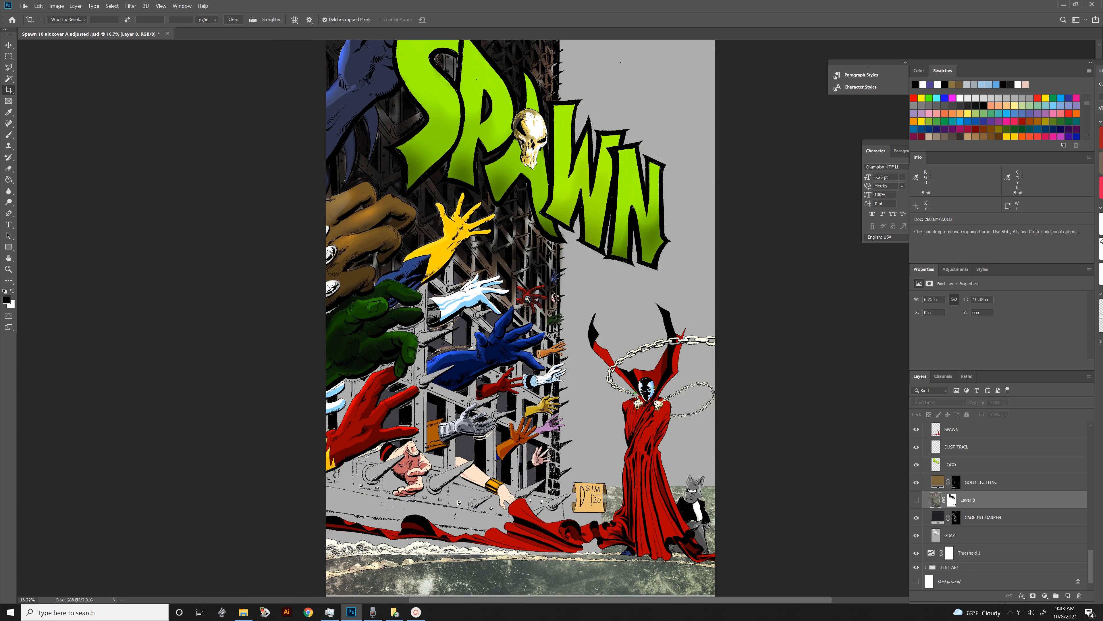
key(ctrl+comma)
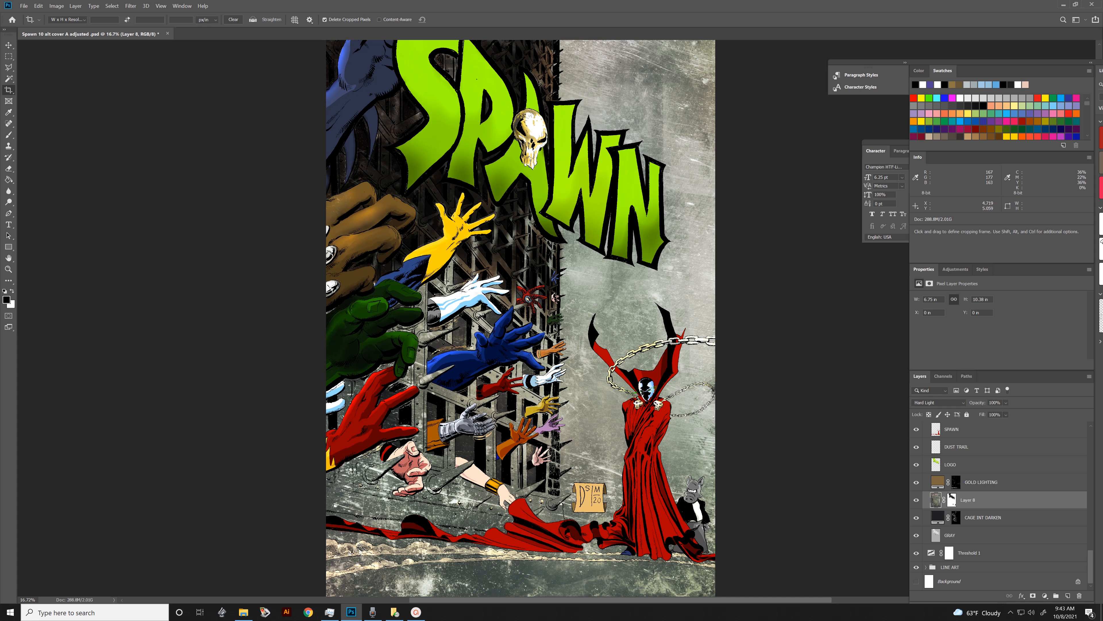
Turn off the Threshold 1 adjustment and hide the LINE ART group so only the colours show.
key(ctrl+0)
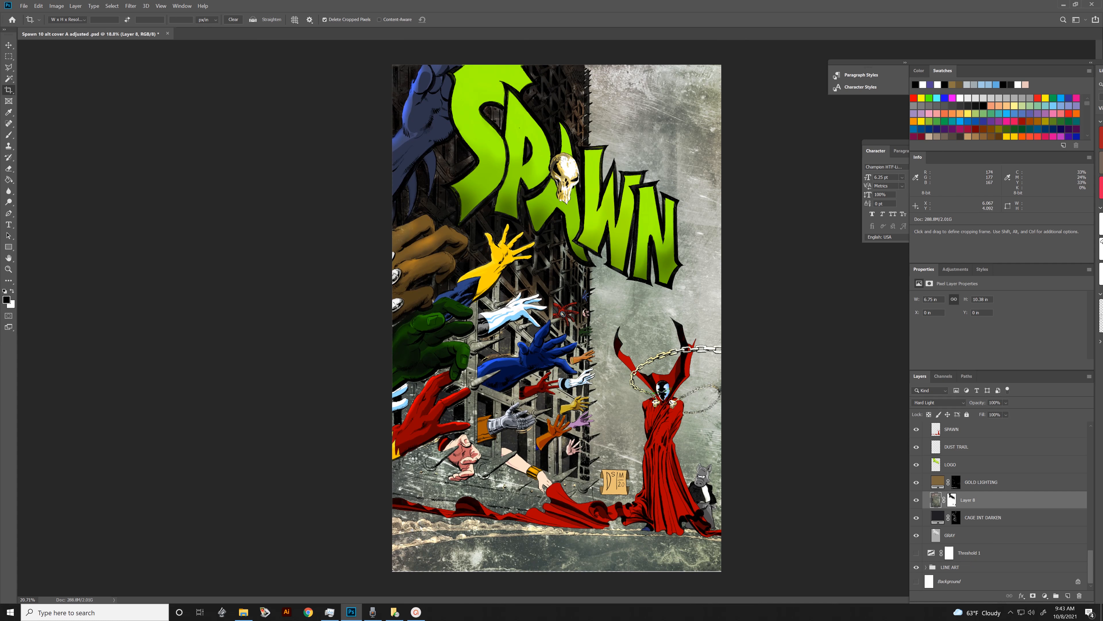
scroll(570, 278, up, 3)
scroll(570, 274, down, 3)
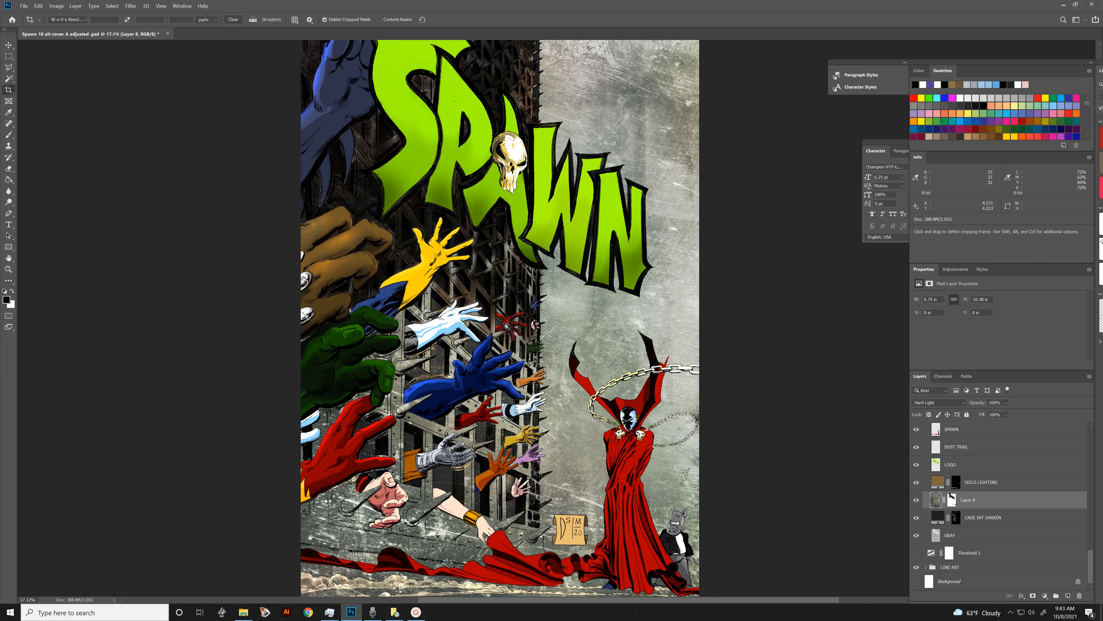
scroll(570, 296, up, 1)
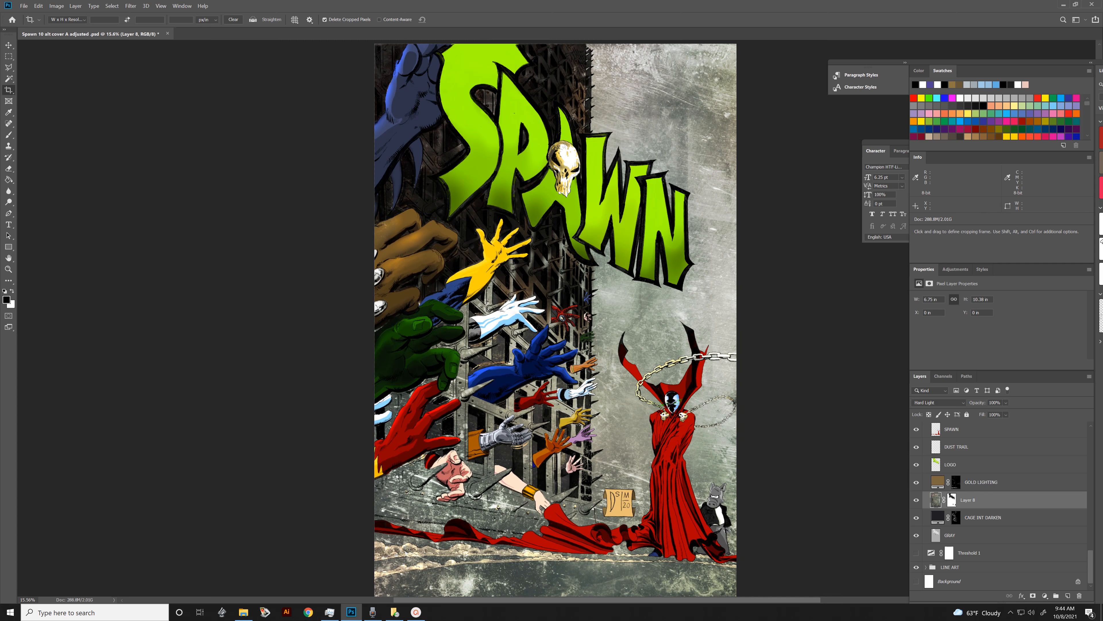
scroll(999, 506, up, 8)
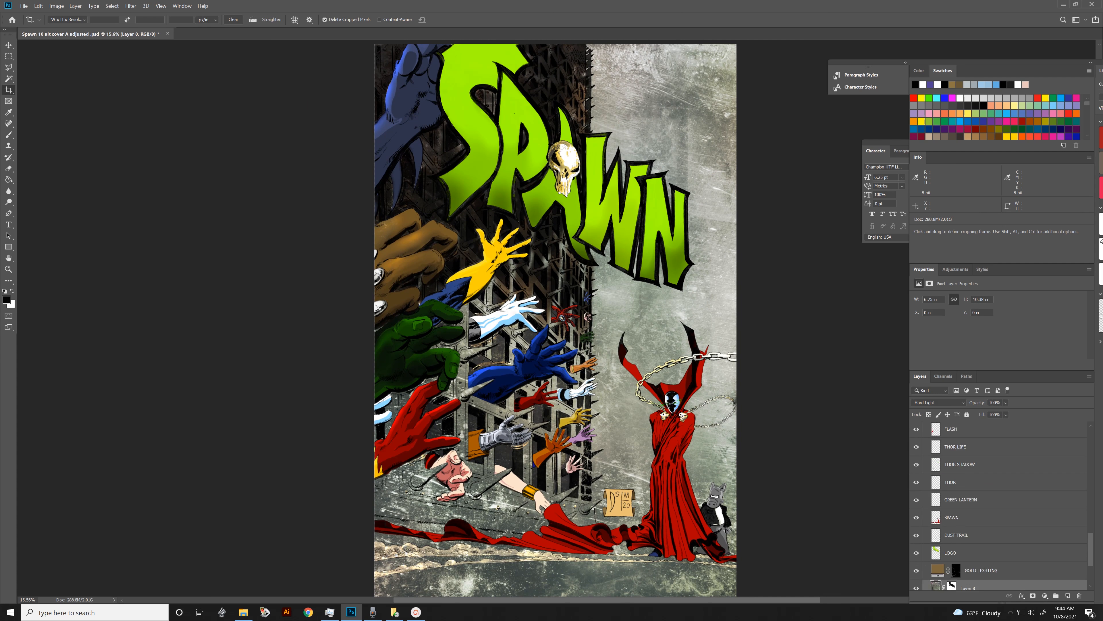
scroll(999, 506, down, 8)
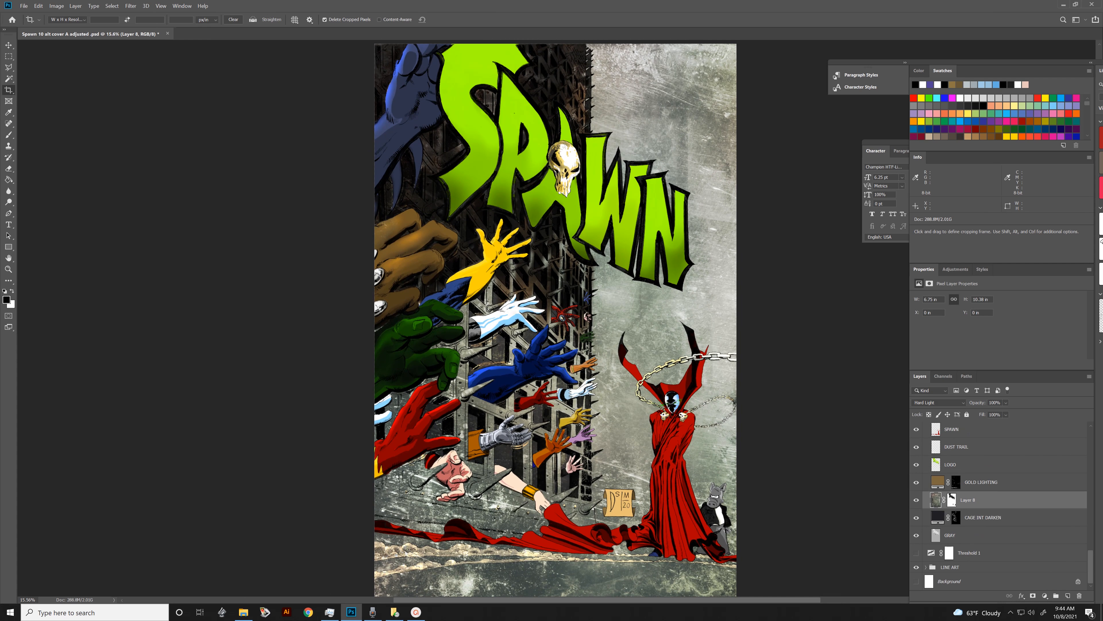
click(915, 566)
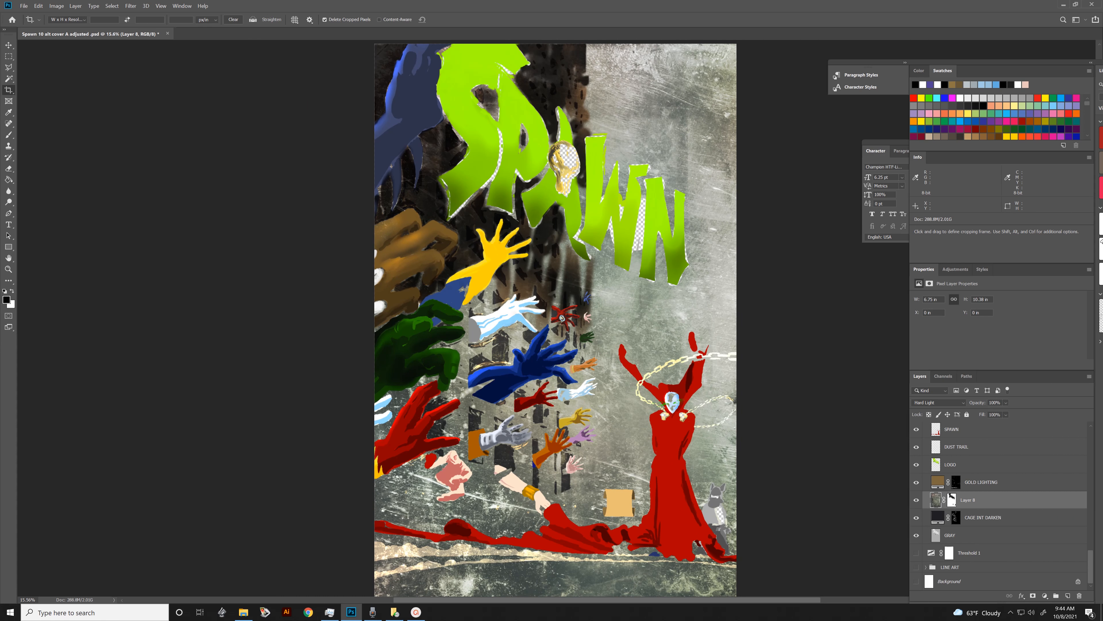
Add a new layer above Hue/Saturation 1 at the top of the stack and stamp all visible layers into it.
scroll(999, 504, up, 10)
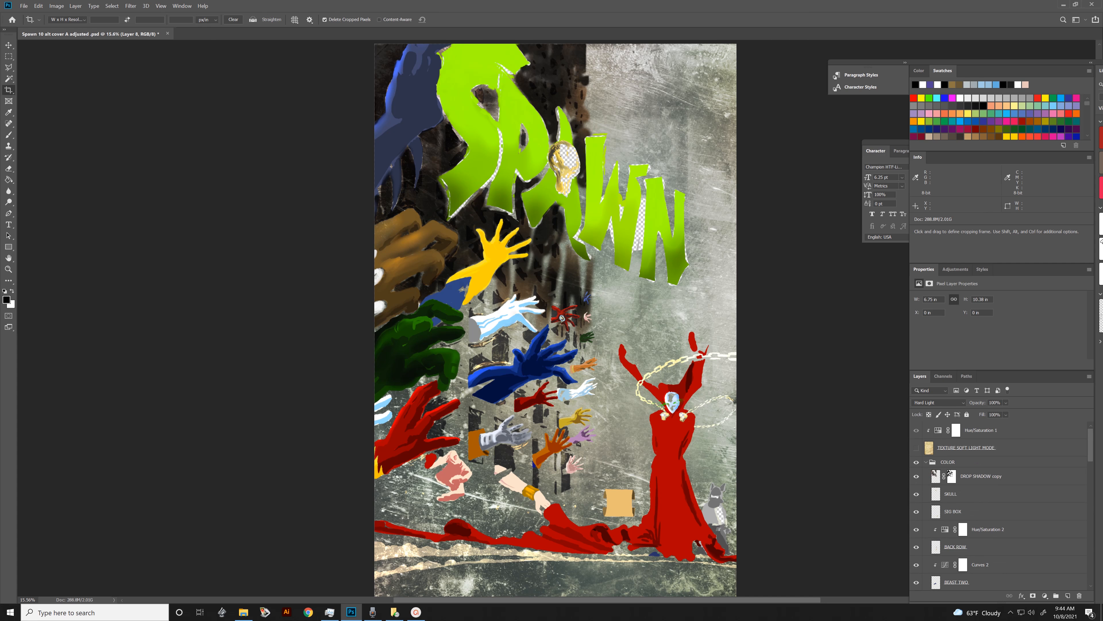
click(999, 429)
click(1067, 595)
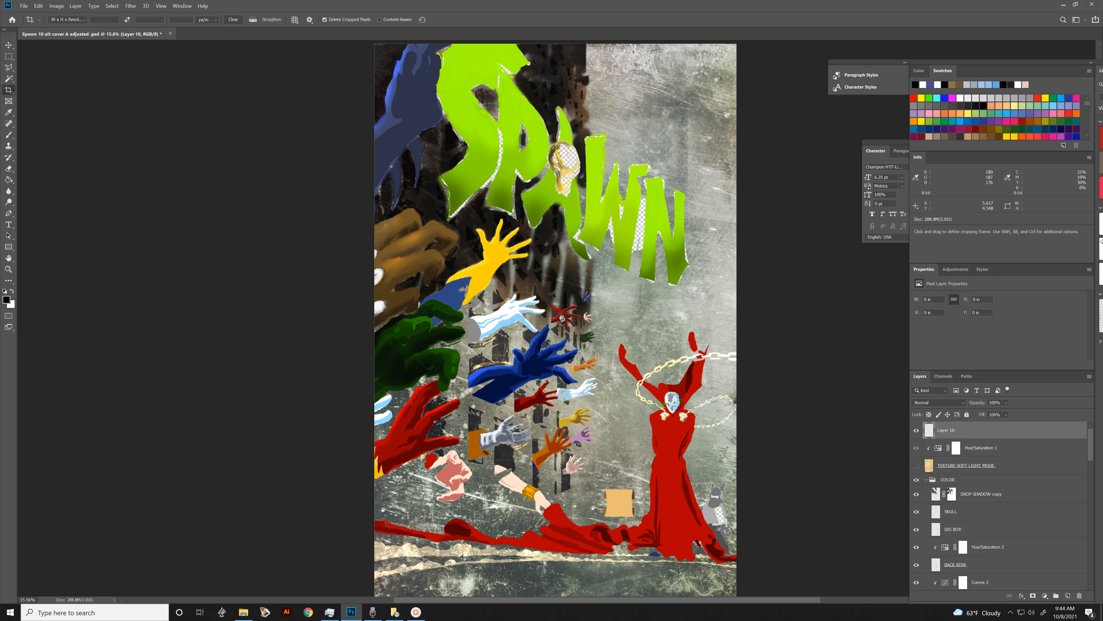
key(ctrl)
key(ctrl+alt+shift+e)
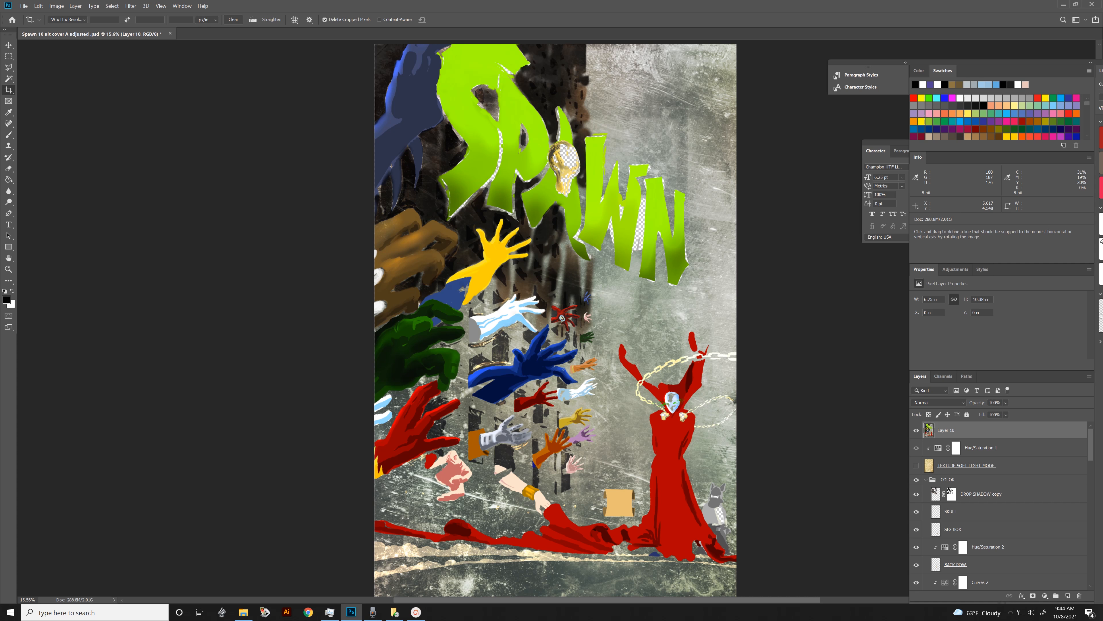
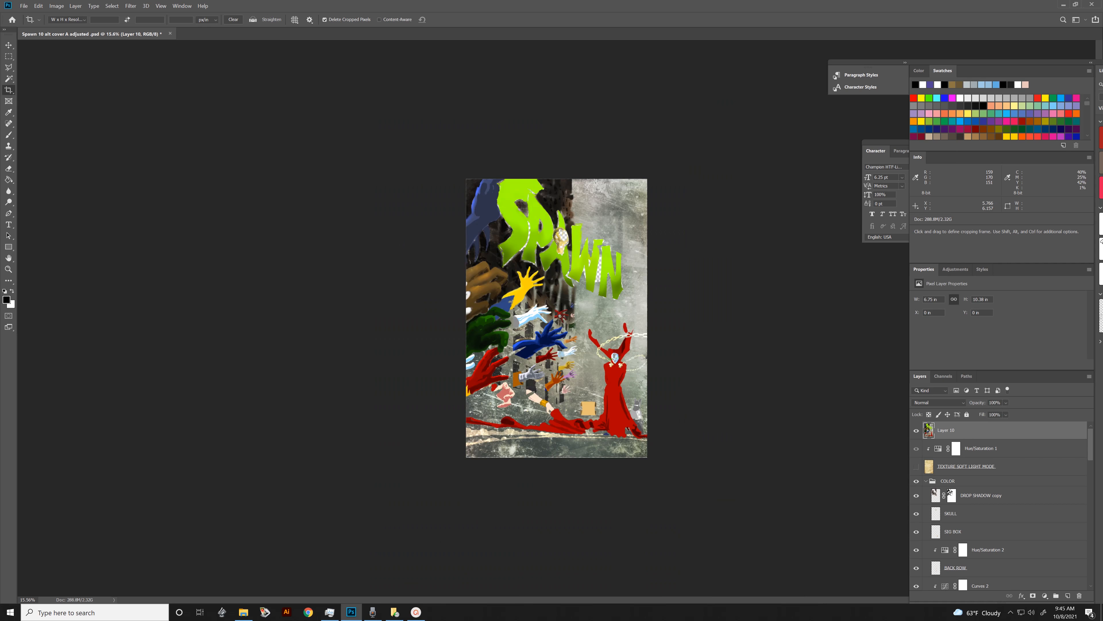
Examine the merged colour layer up close around the reaching hands and the red figure, and as a whole cover.
scroll(573, 320, up, 10)
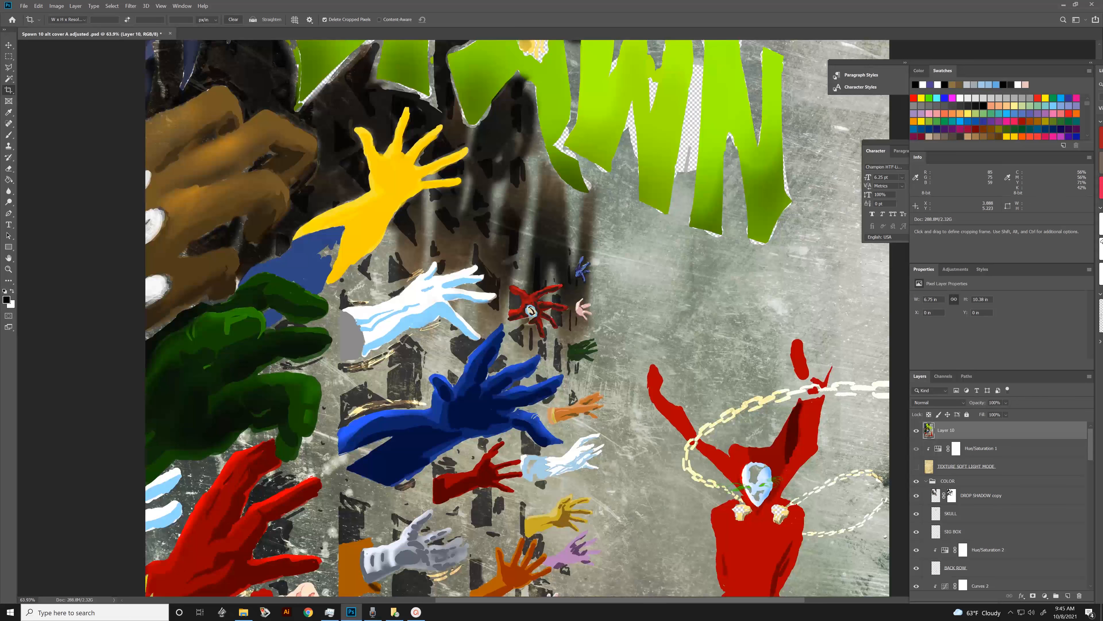
scroll(600, 391, up, 2)
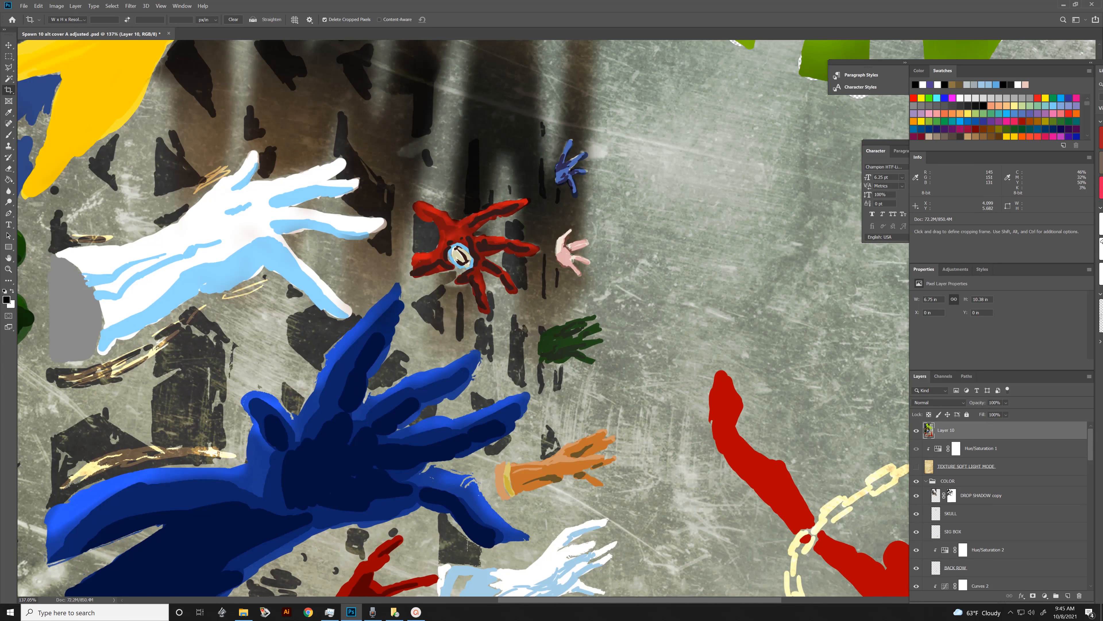
scroll(597, 386, down, 3)
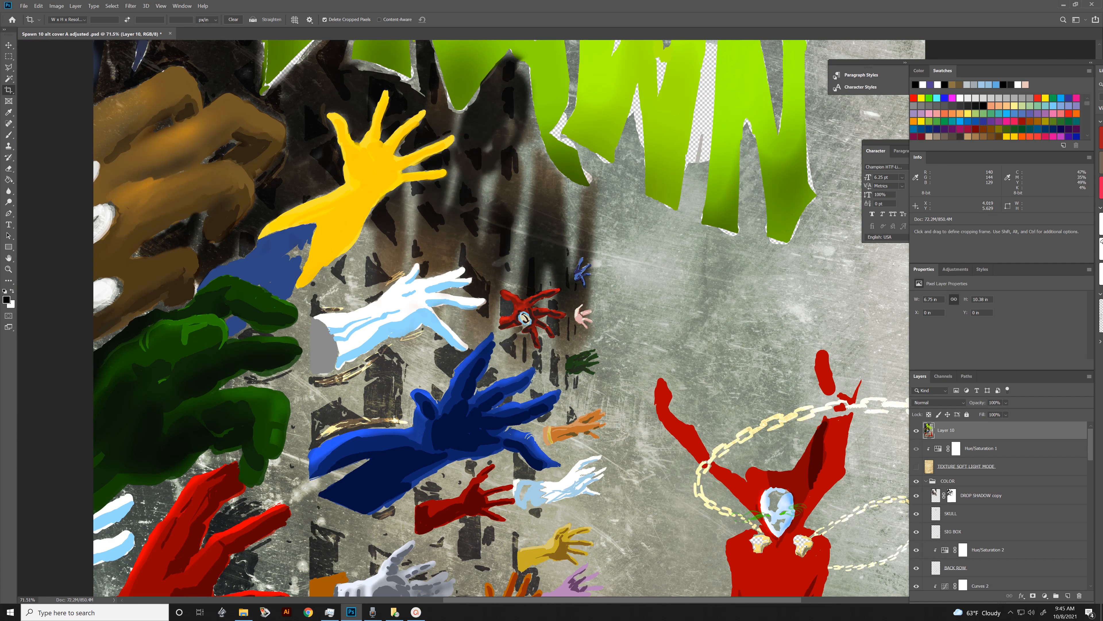
scroll(603, 386, down, 1)
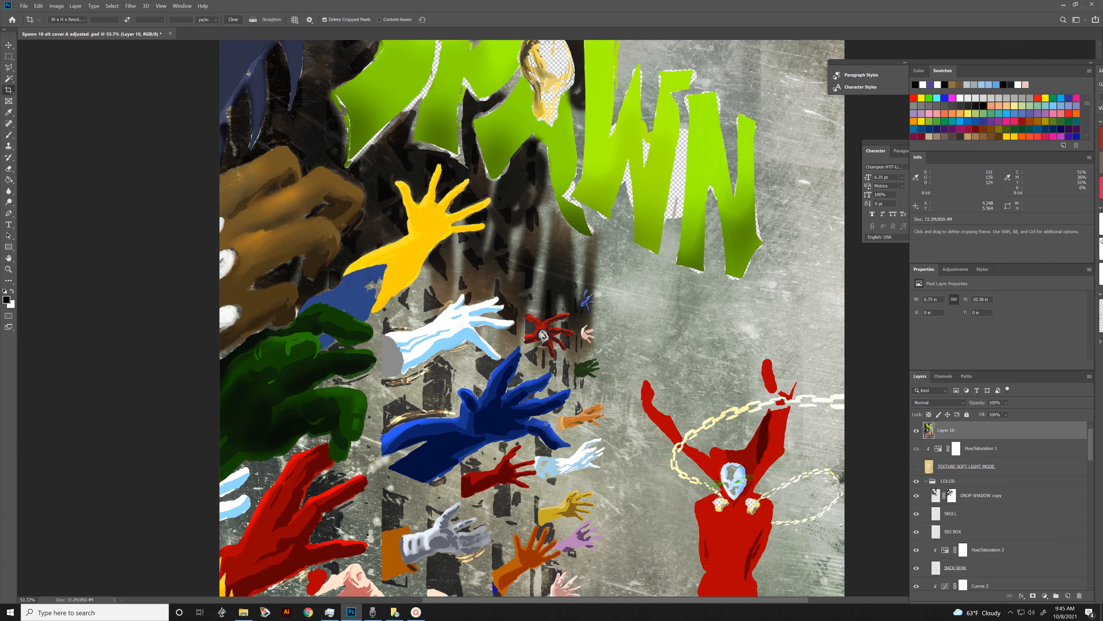
scroll(603, 387, up, 3)
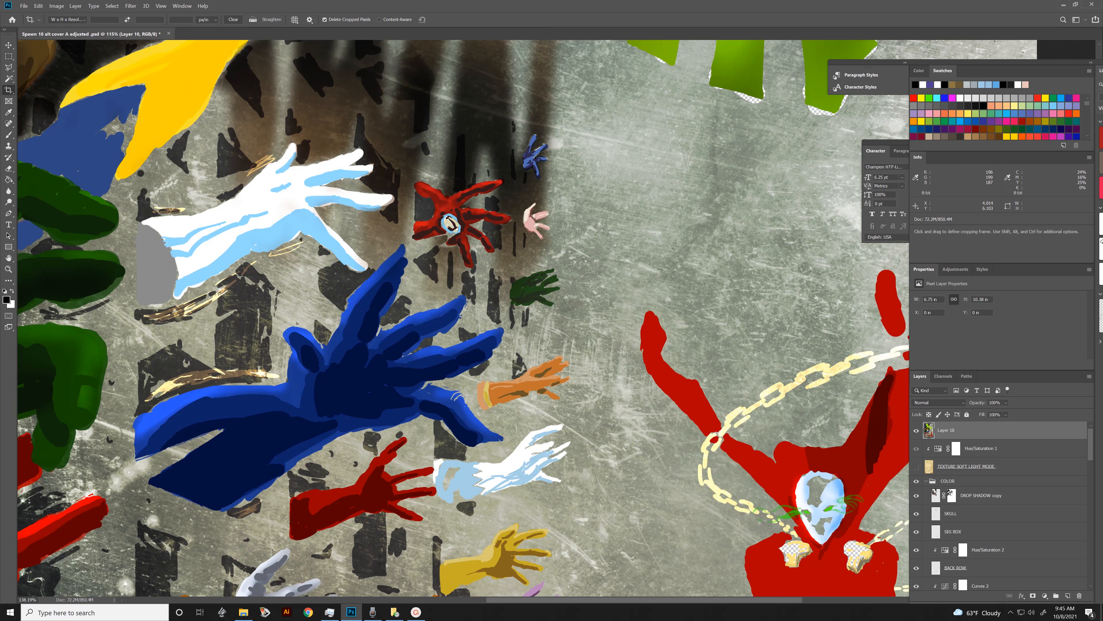
scroll(604, 387, up, 1)
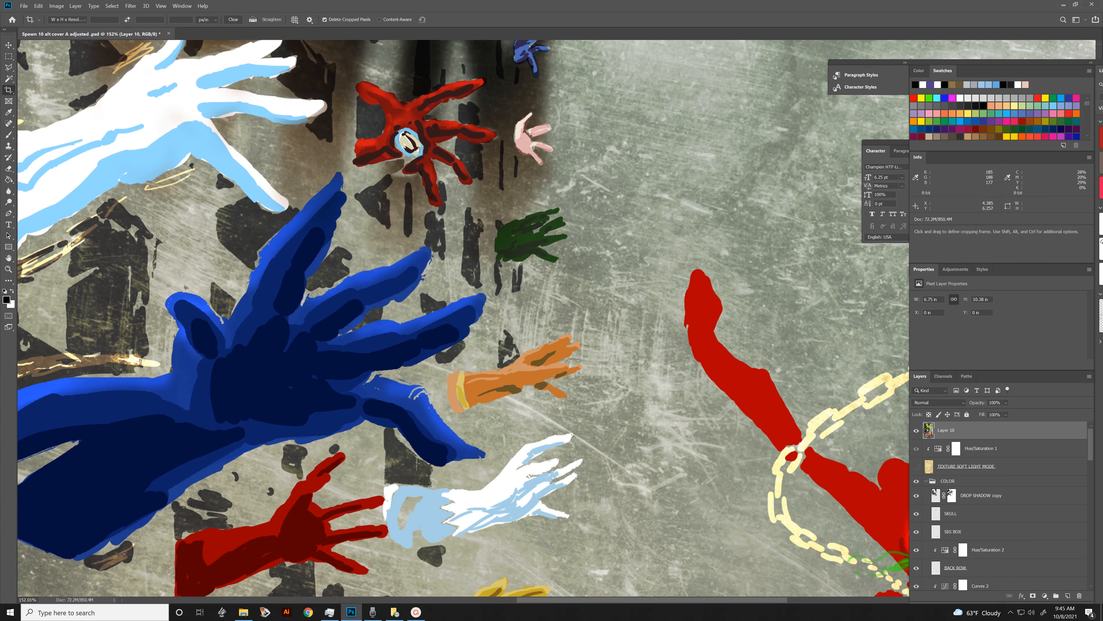
scroll(608, 360, down, 3)
scroll(609, 361, up, 1)
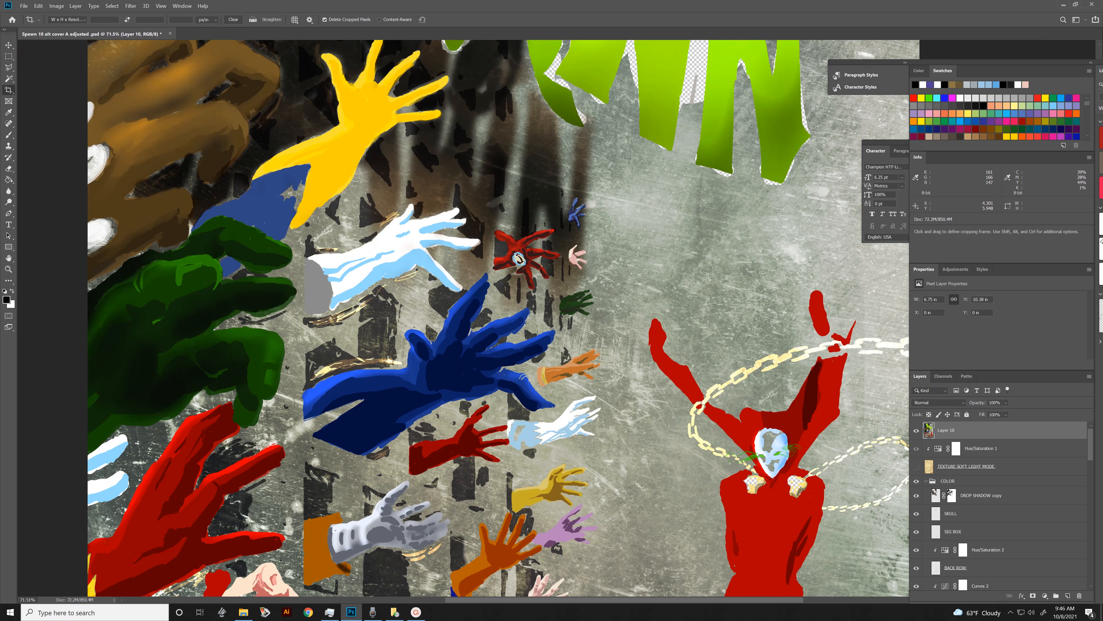
scroll(616, 386, down, 1)
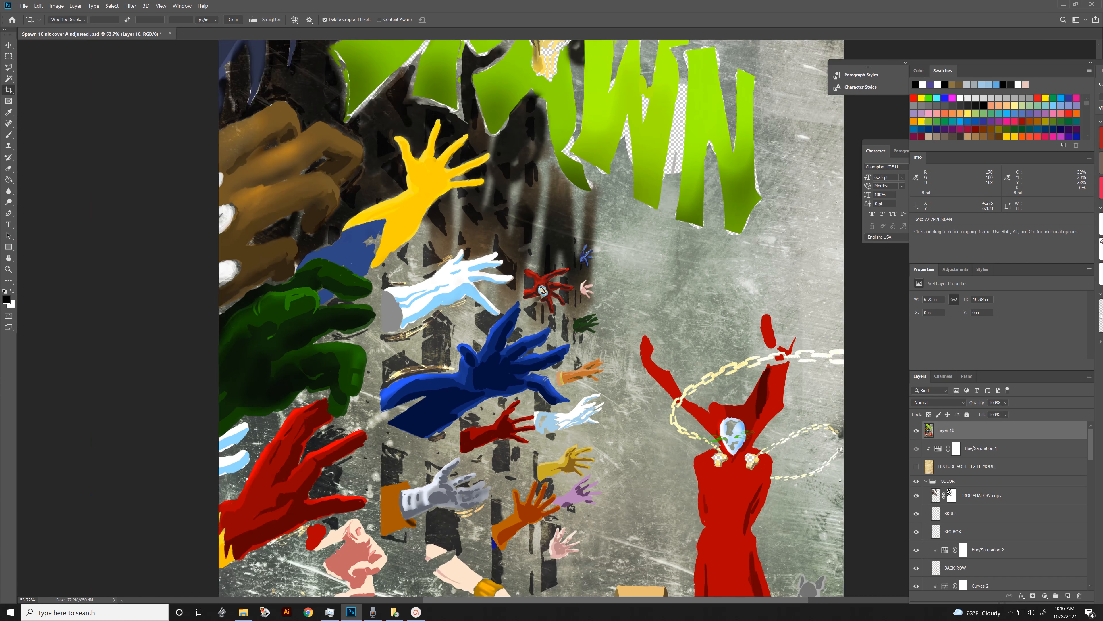
scroll(616, 382, down, 1)
scroll(616, 381, down, 1)
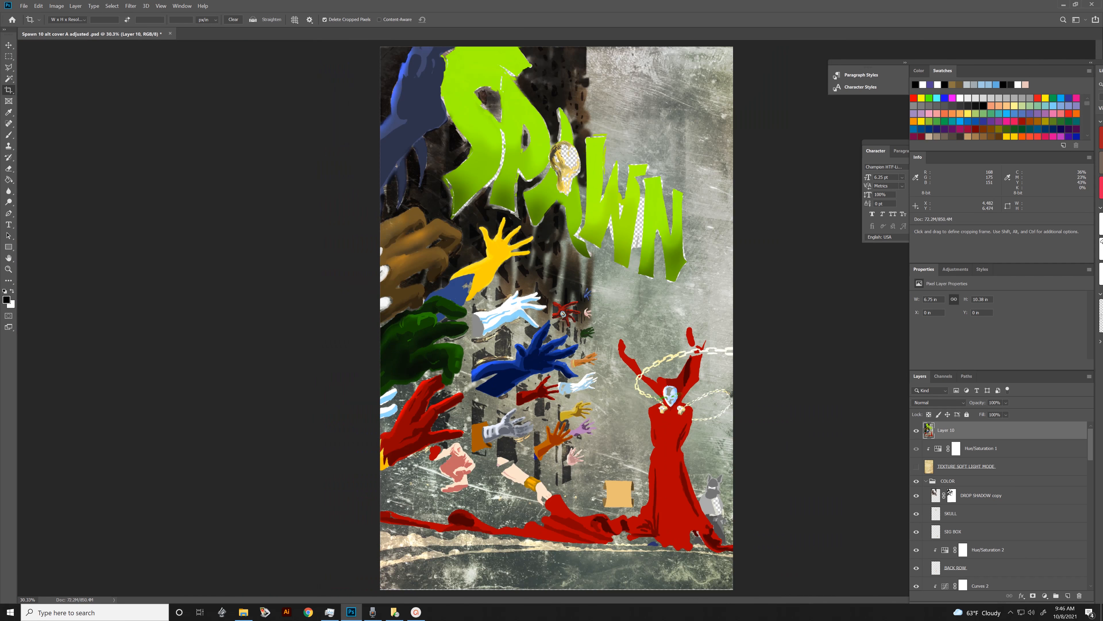
scroll(482, 347, up, 2)
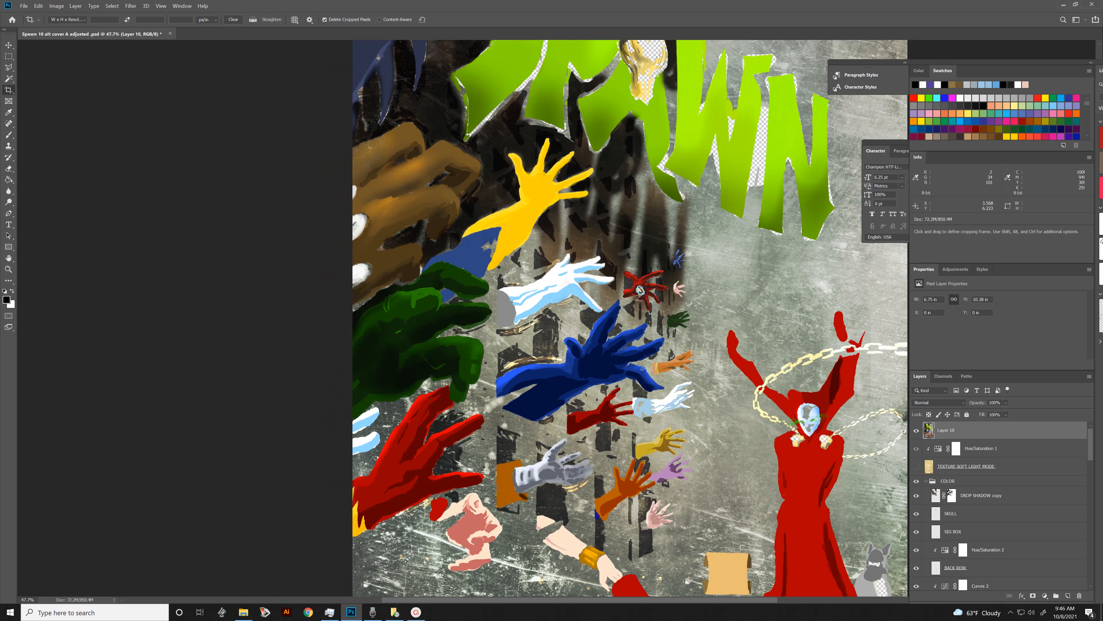
scroll(647, 382, down, 1)
scroll(647, 361, down, 1)
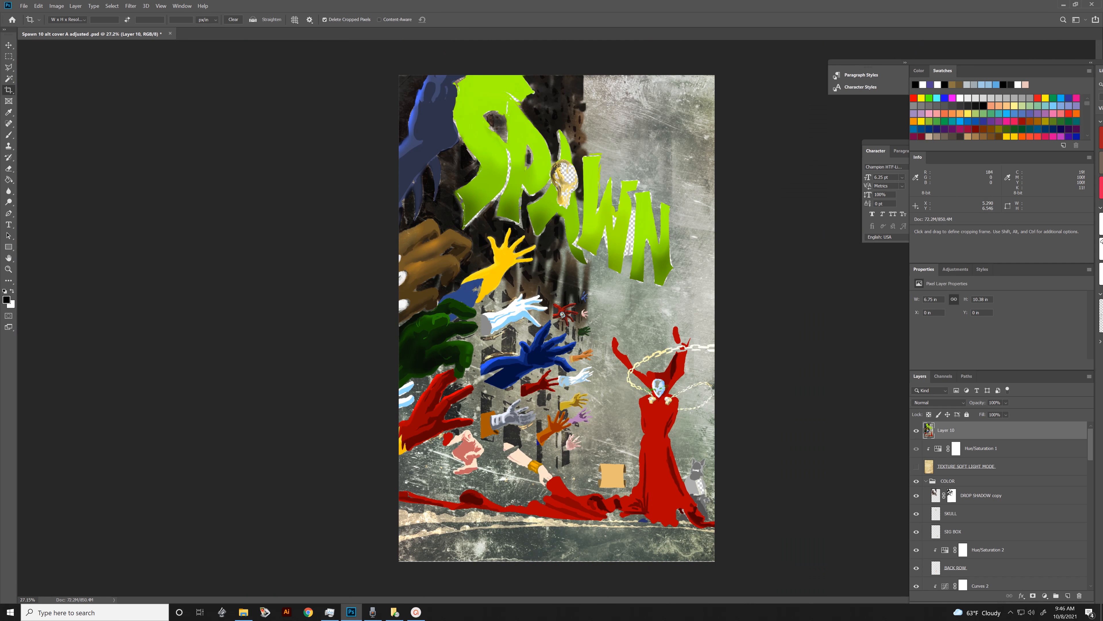
Start saving a copy of the cover to the Desktop in TIFF format.
click(23, 6)
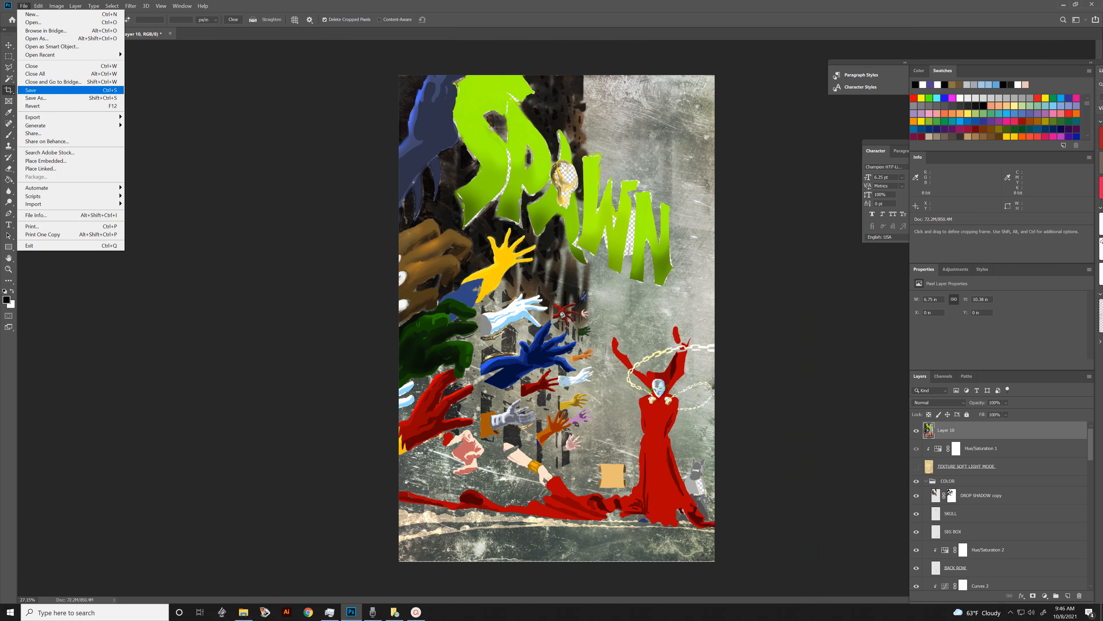
click(43, 97)
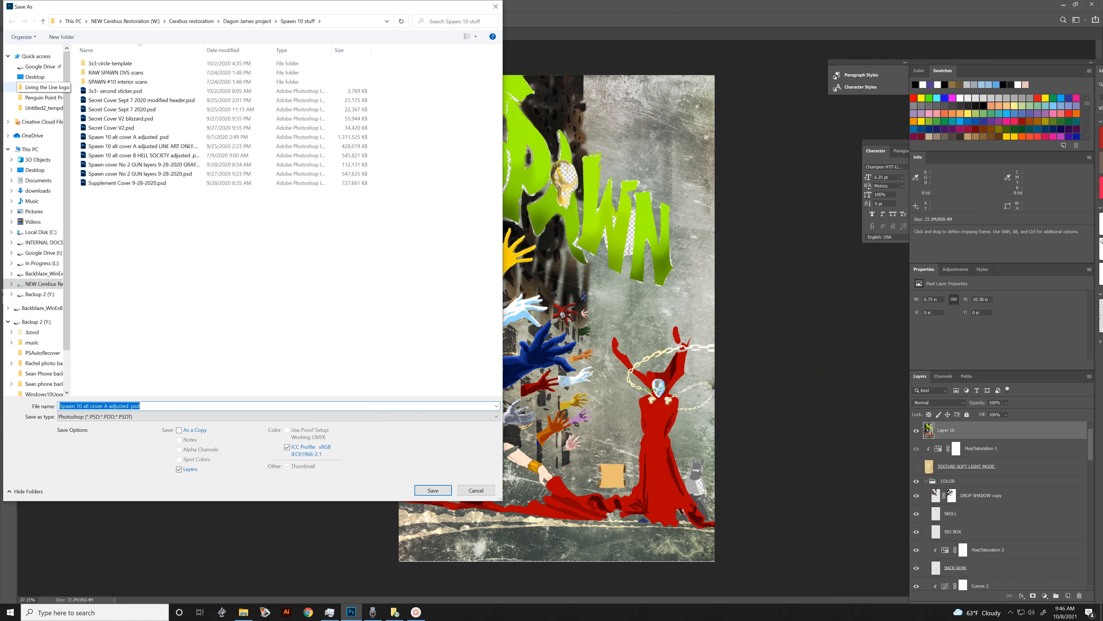
click(35, 76)
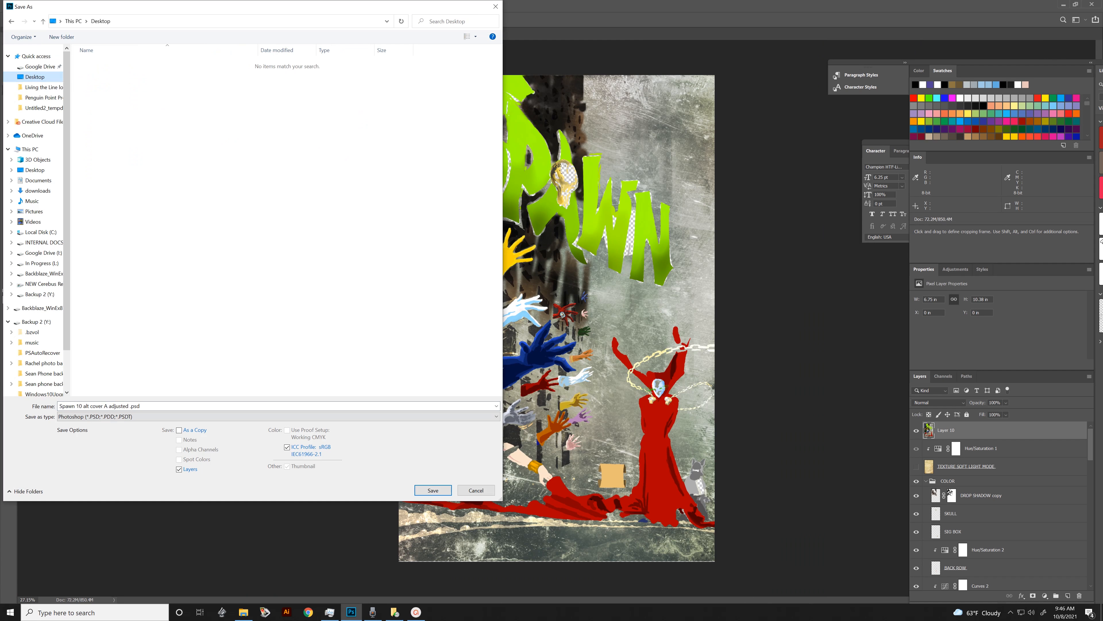
click(278, 416)
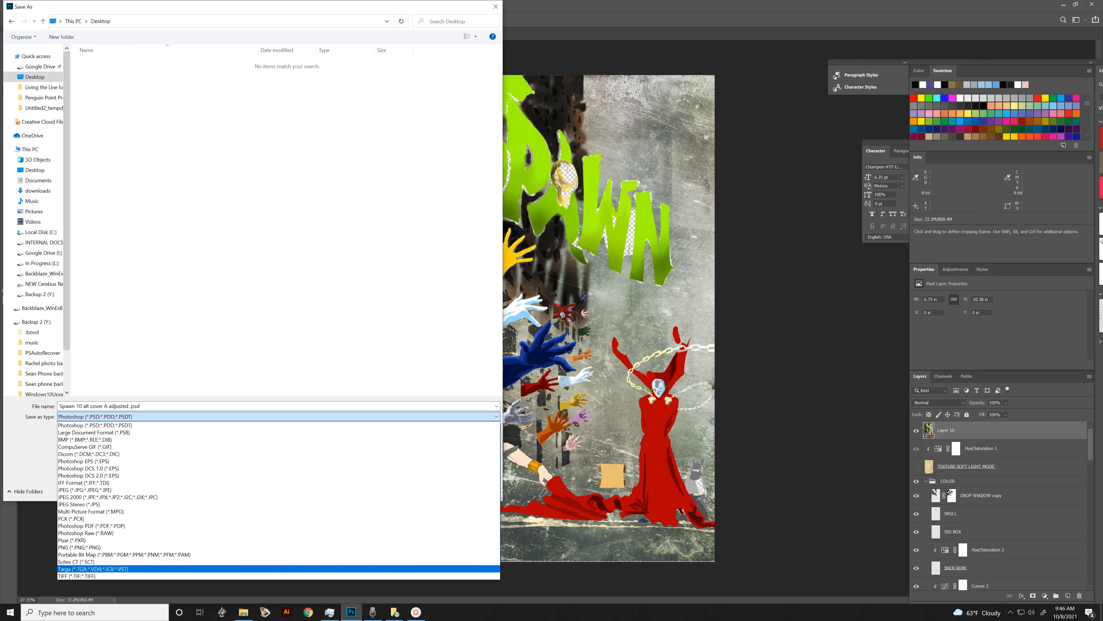
key(Down)
key(Down)
key(Return)
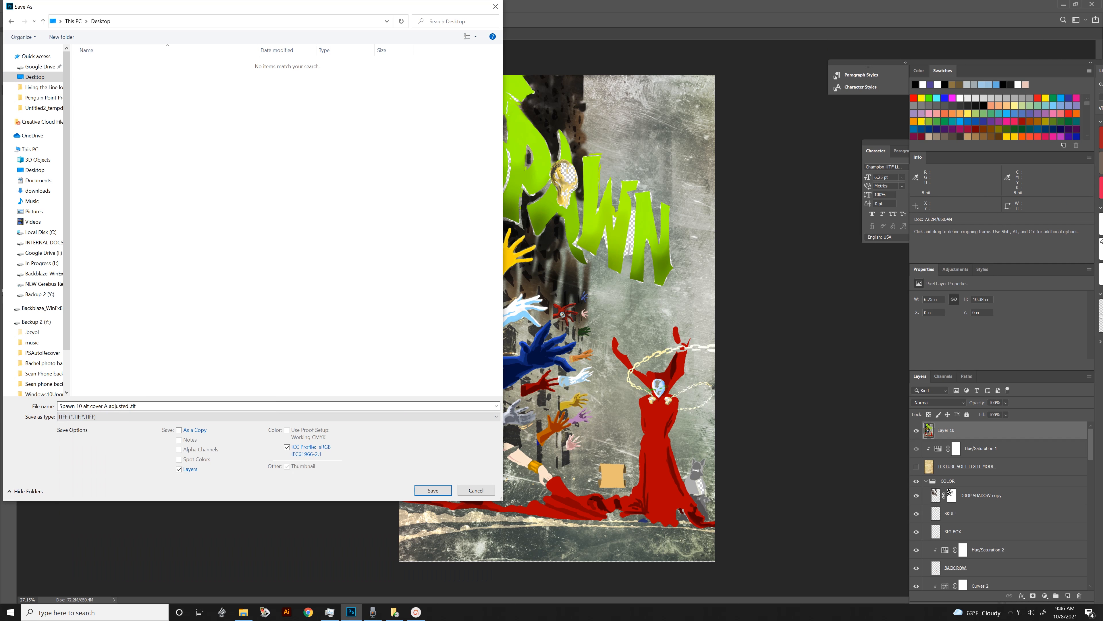
Name the TIFF "Spawn 10 alt cover A SMR 10-8-2021 RGB" and save it without layers, using LZW compression.
key(shift+Tab)
click(108, 406)
key(ctrl+shift+Right)
key(shift+Left)
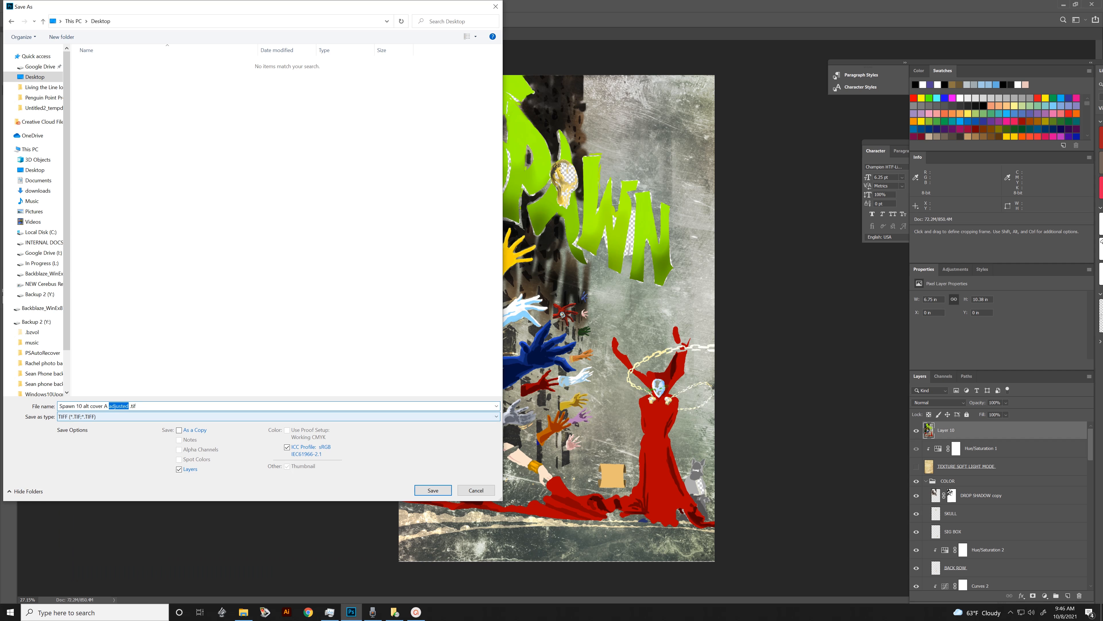
text(SMR 10-8-2021 RGB)
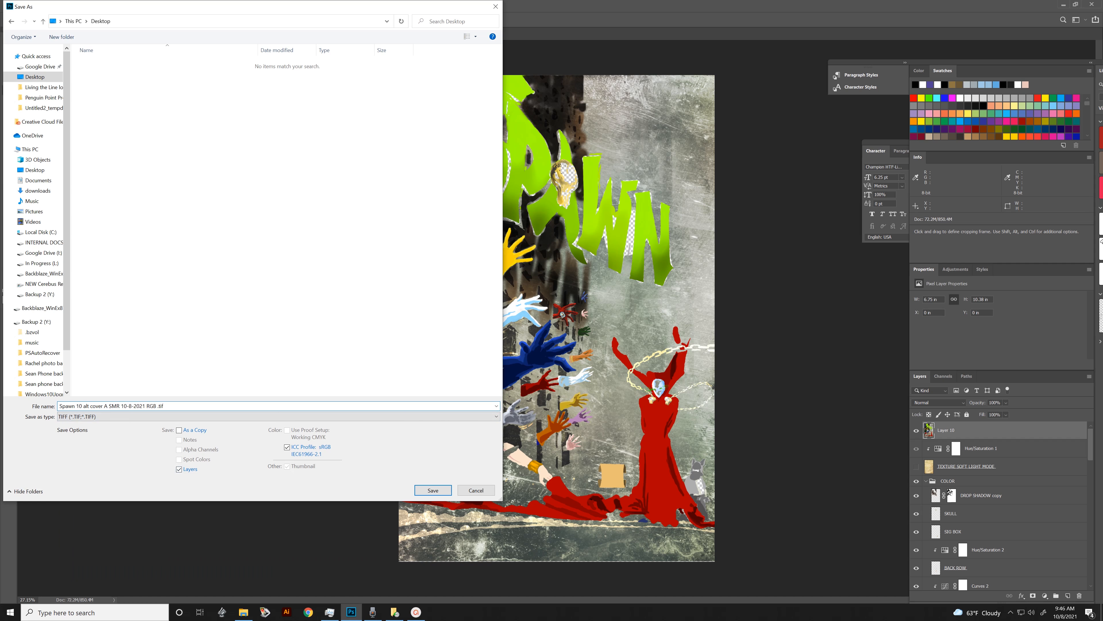
click(178, 469)
click(433, 490)
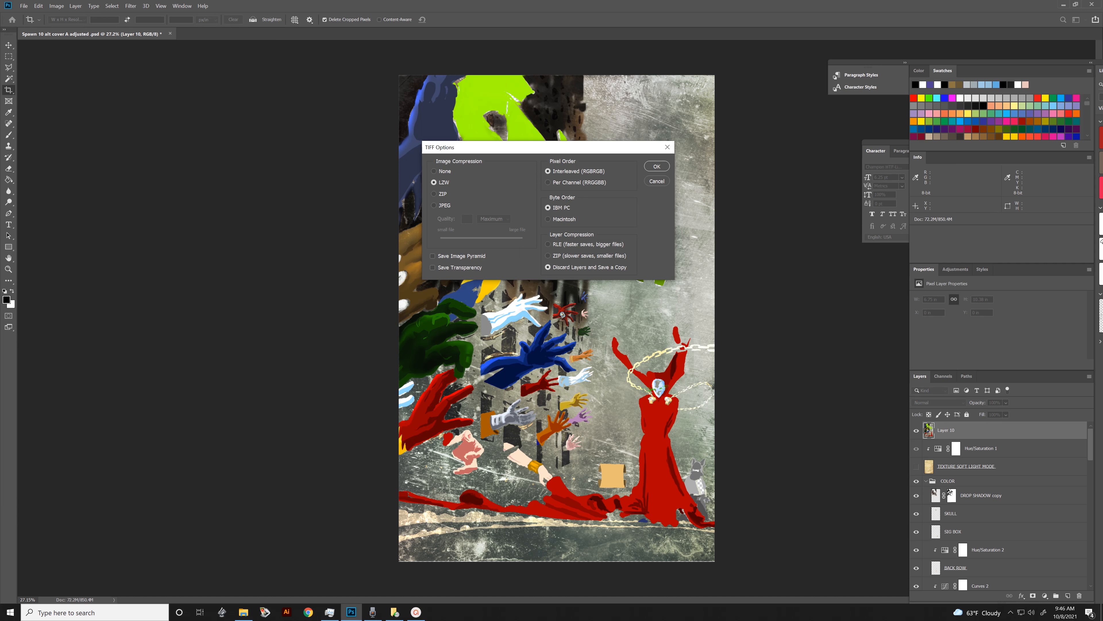
click(657, 166)
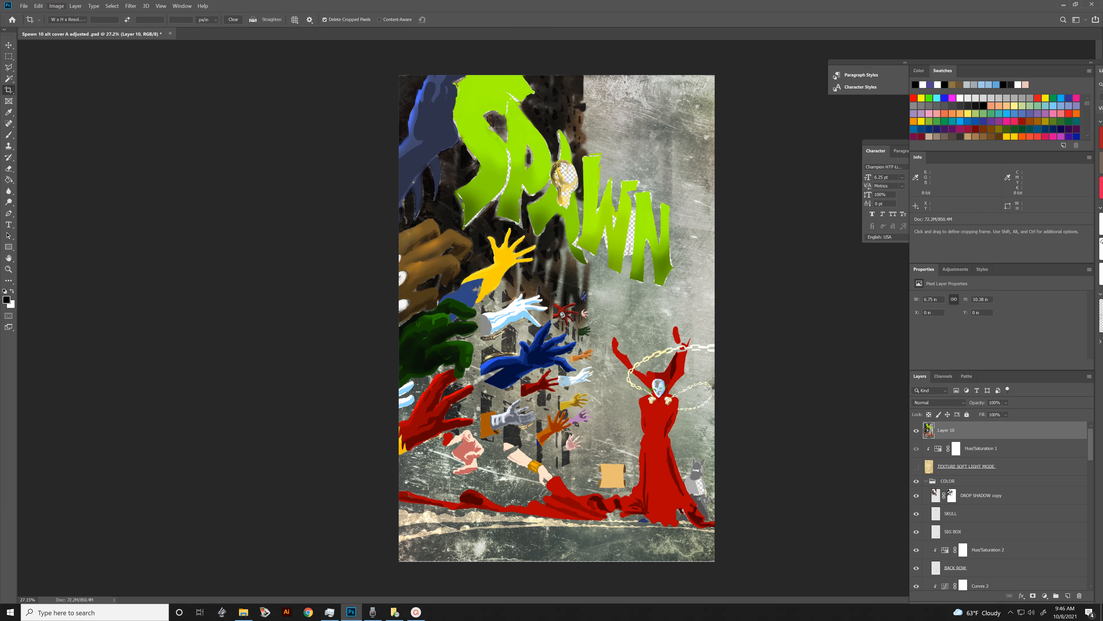
Open Convert to Profile with Working CMYK - U.S. Web Coated (SWOP) v2 as destination and compare the Perceptual intent with the original colours.
click(57, 6)
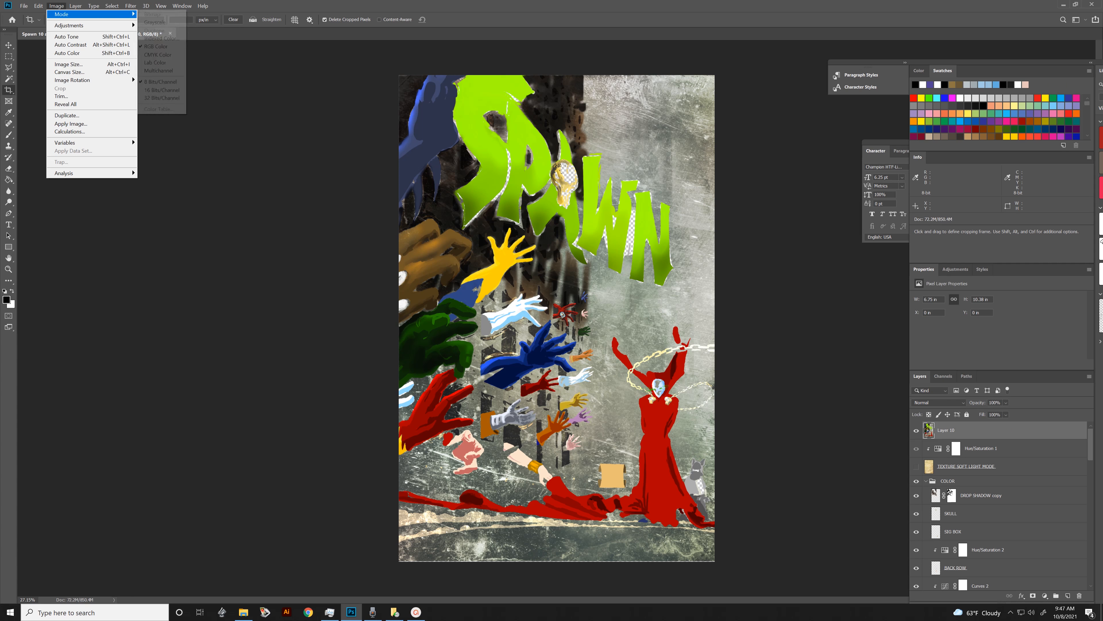
mouse_move(38, 6)
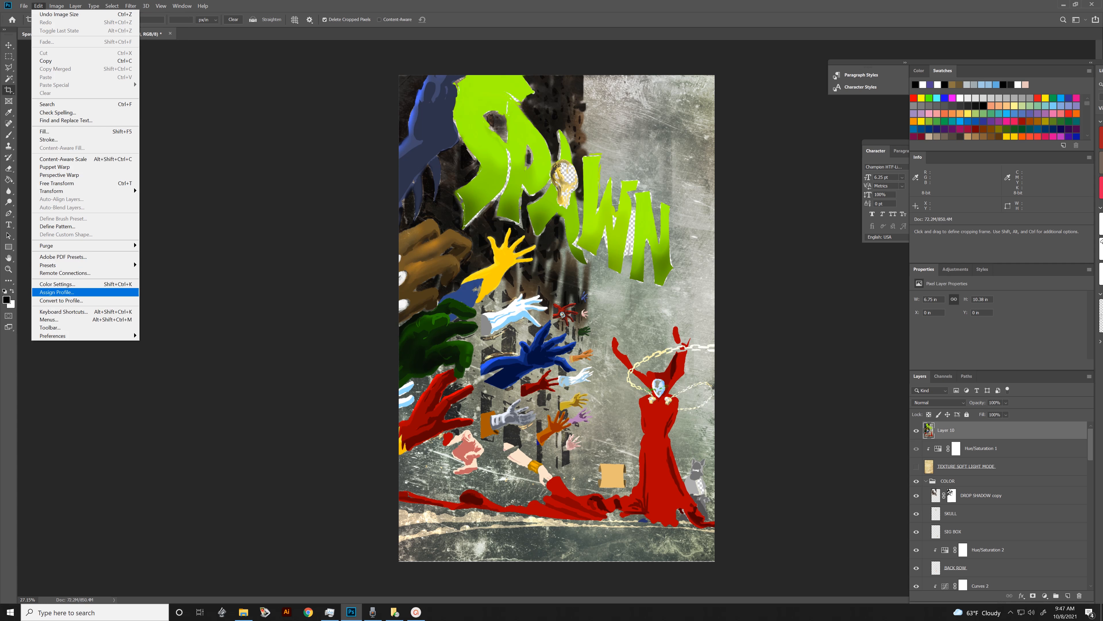
click(61, 300)
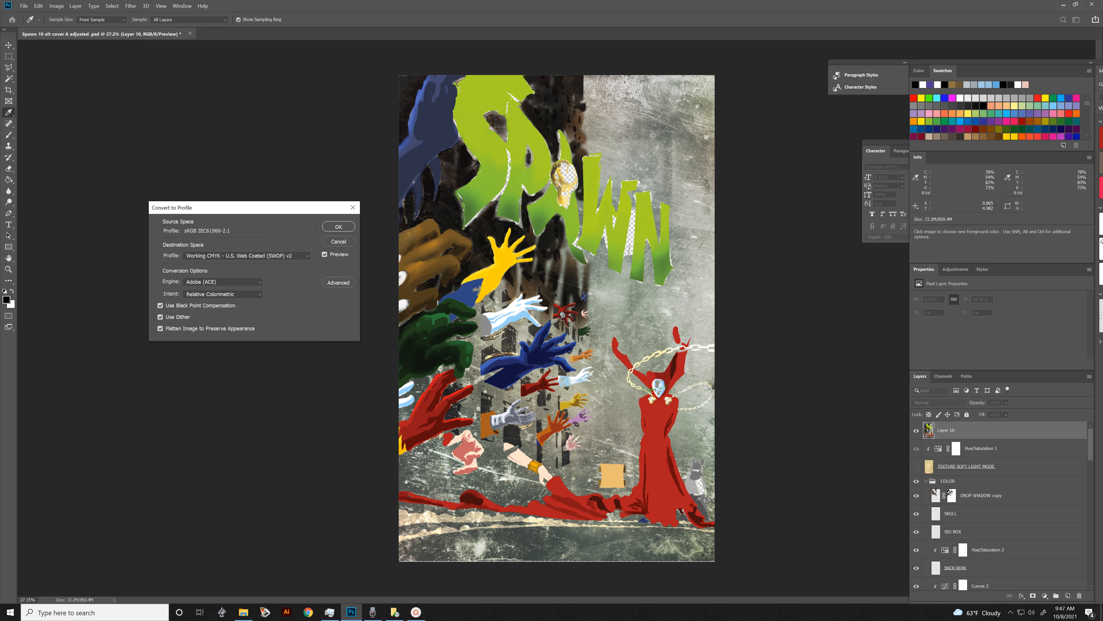
click(222, 294)
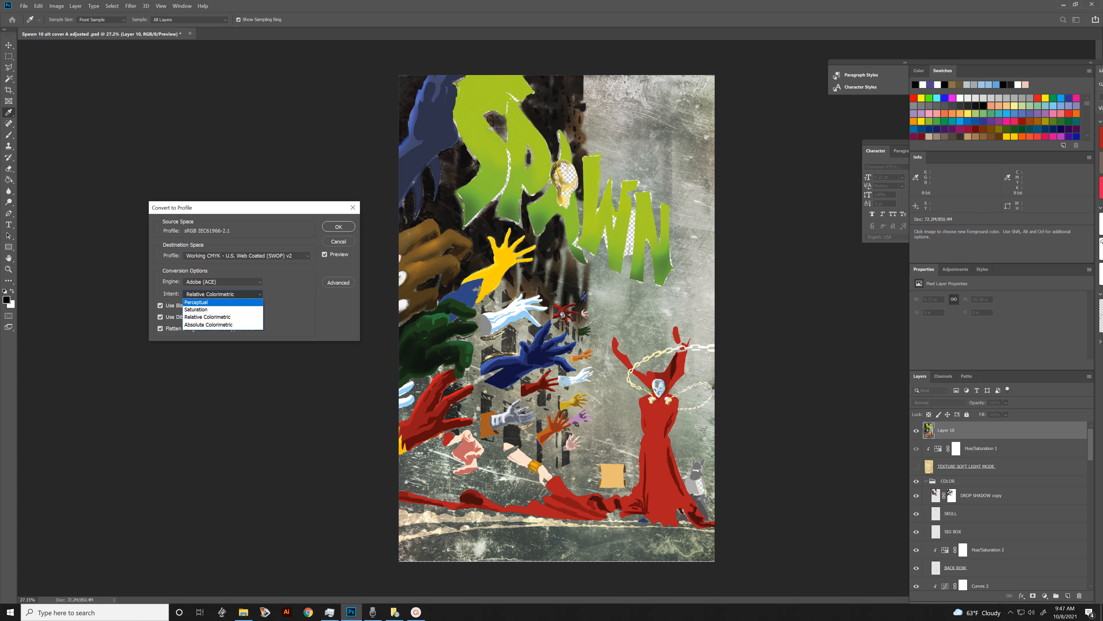
click(198, 302)
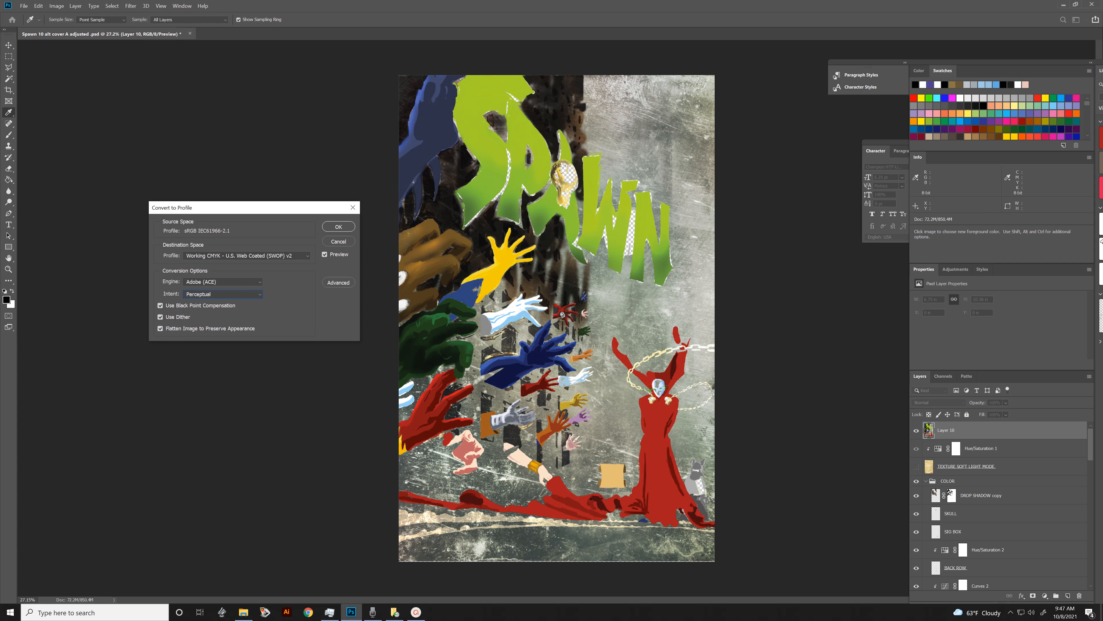
click(324, 255)
click(324, 255)
Preview the conversion with the Saturation intent and set the intent back to Relative Colorimetric, keeping the Adobe (ACE) engine.
click(222, 282)
click(200, 290)
click(222, 294)
click(196, 309)
click(223, 294)
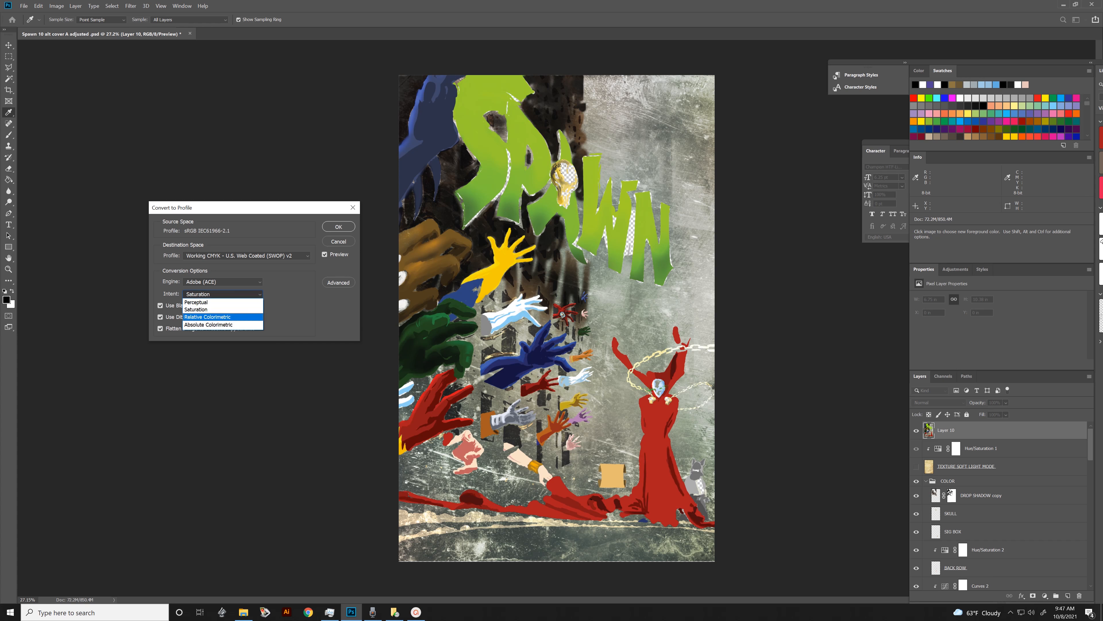
key(Return)
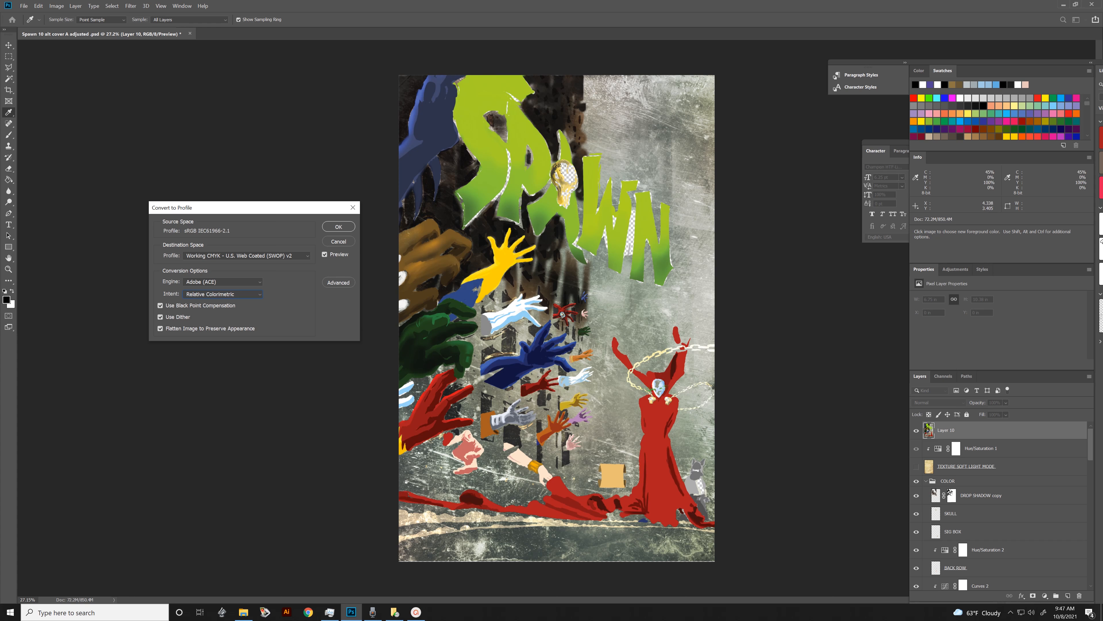
Preview the conversion with the Absolute Colorimetric intent and return to Relative Colorimetric.
click(223, 294)
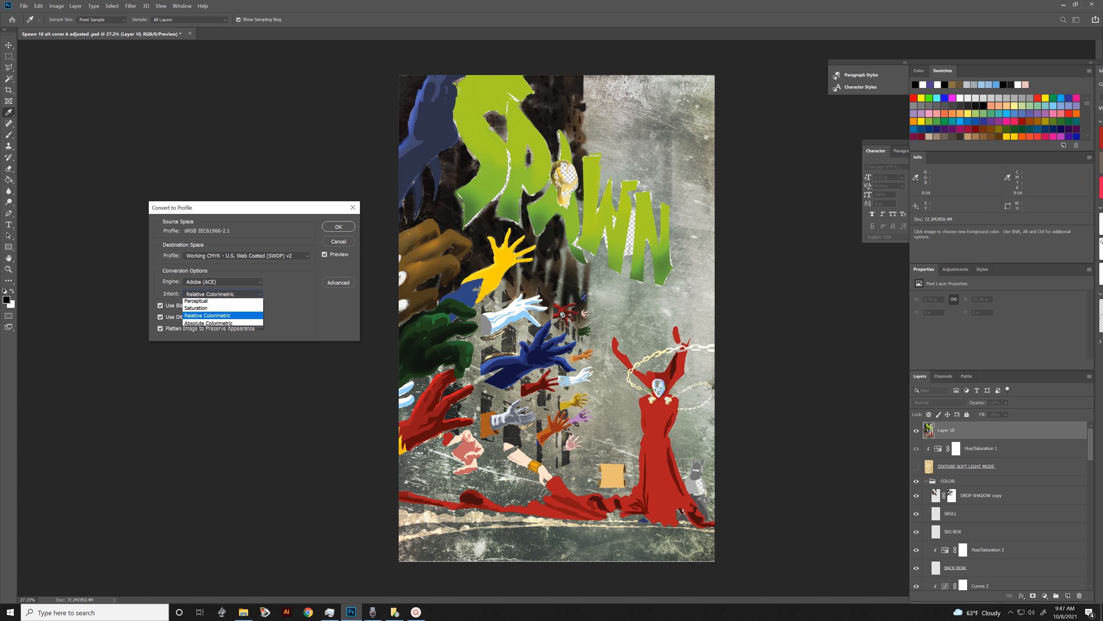
key(Down)
key(Return)
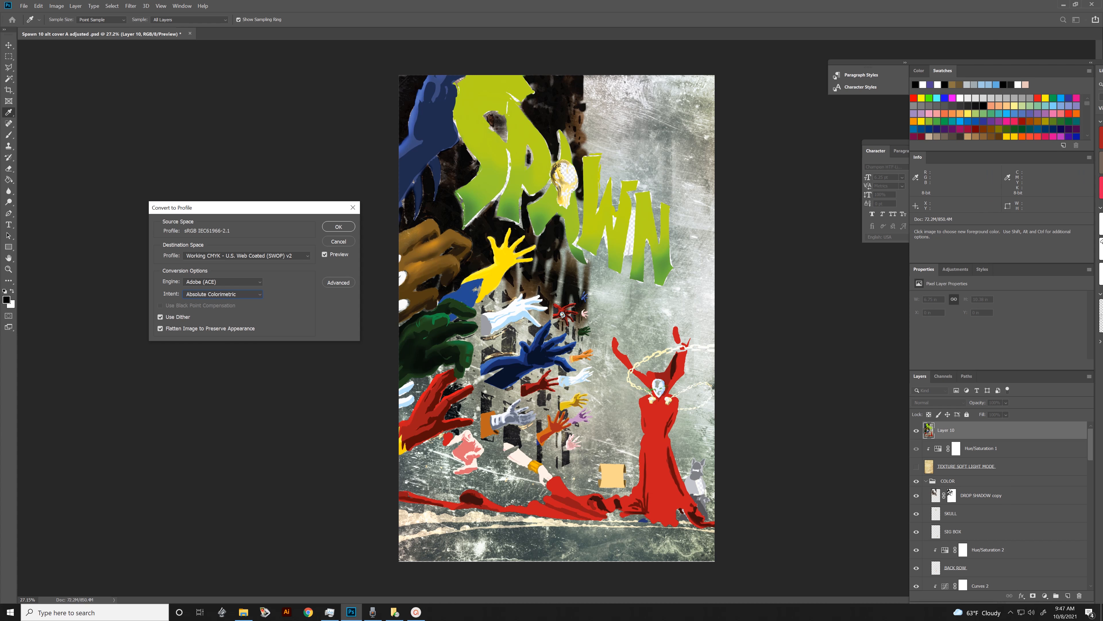
click(223, 294)
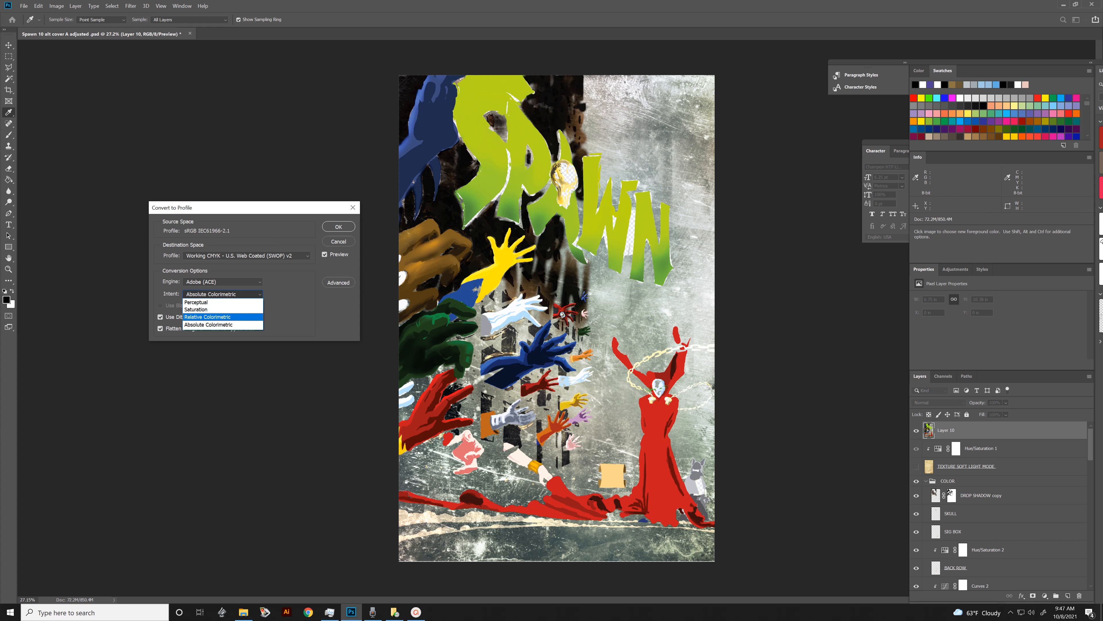
key(Return)
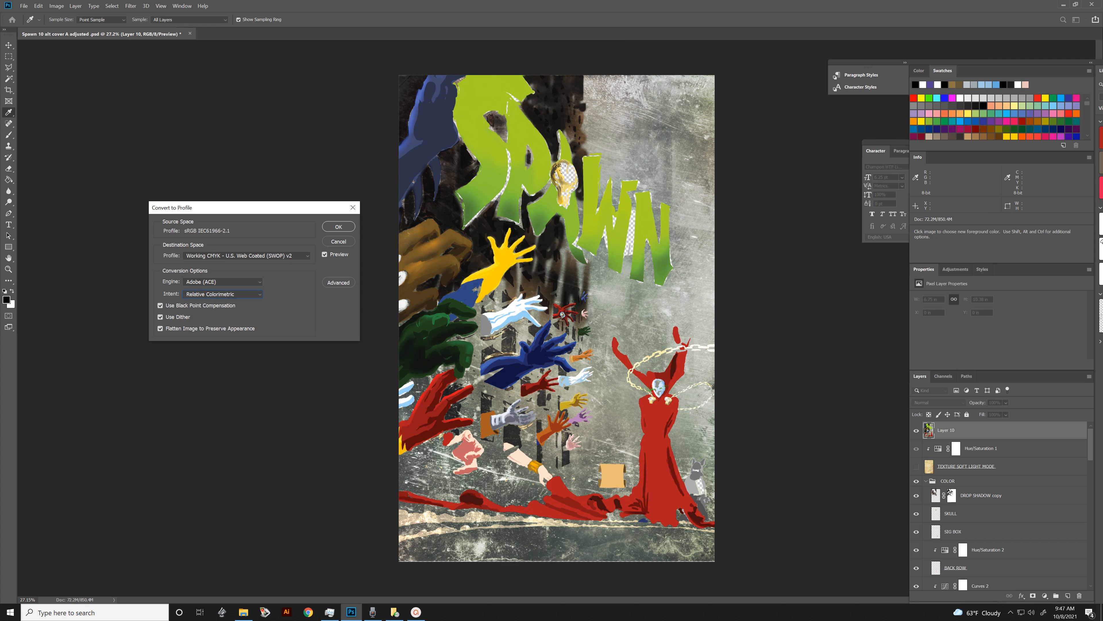
Compare the cover with and without the Relative Colorimetric CMYK conversion preview, leaving the preview off.
click(324, 254)
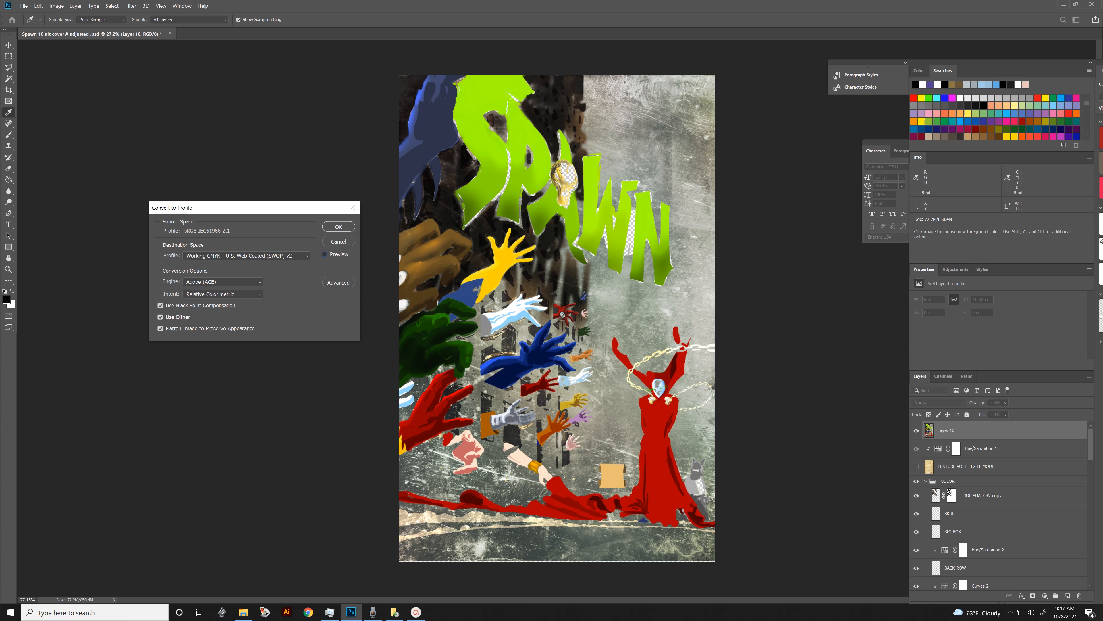
click(324, 254)
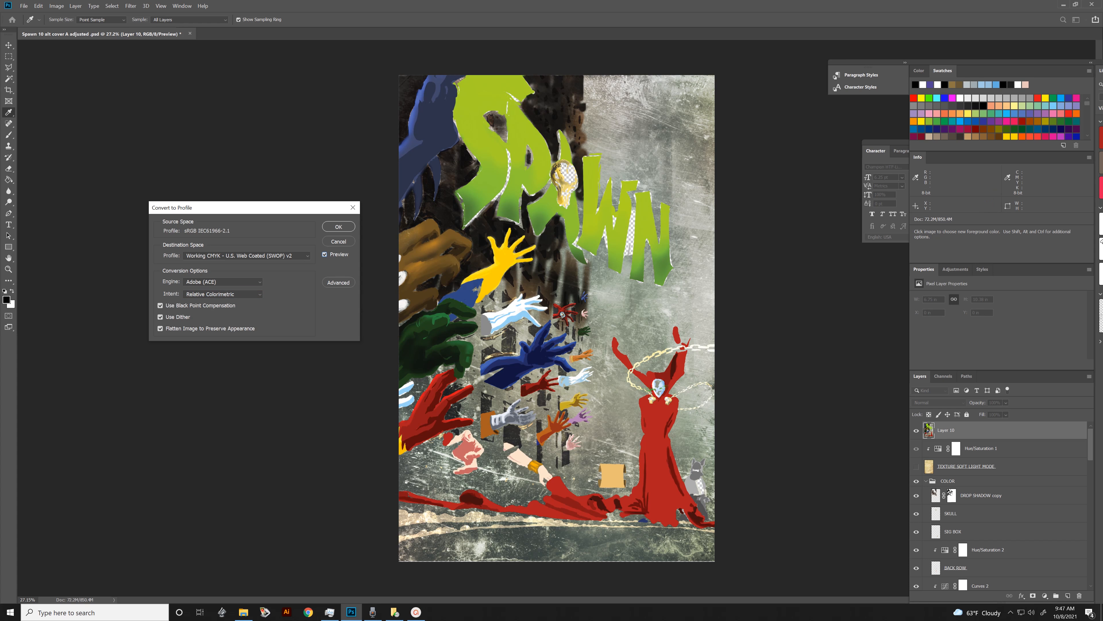
click(324, 254)
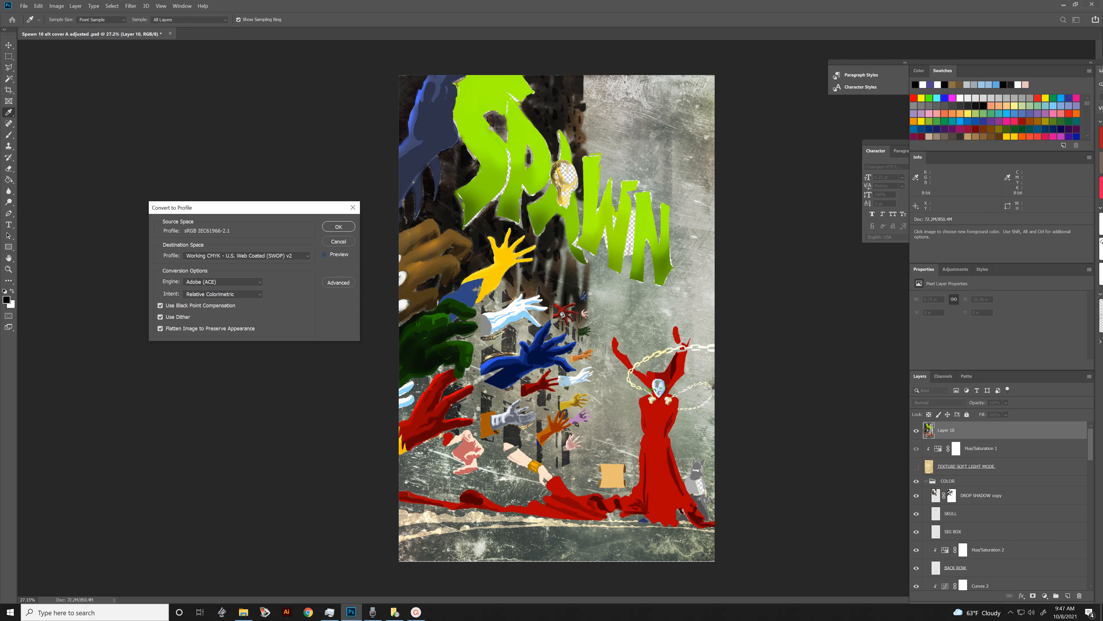
Compare the logo's green and the cape's red between the original sRGB colours and the SWOP v2 conversion preview.
click(325, 254)
click(324, 254)
click(324, 254)
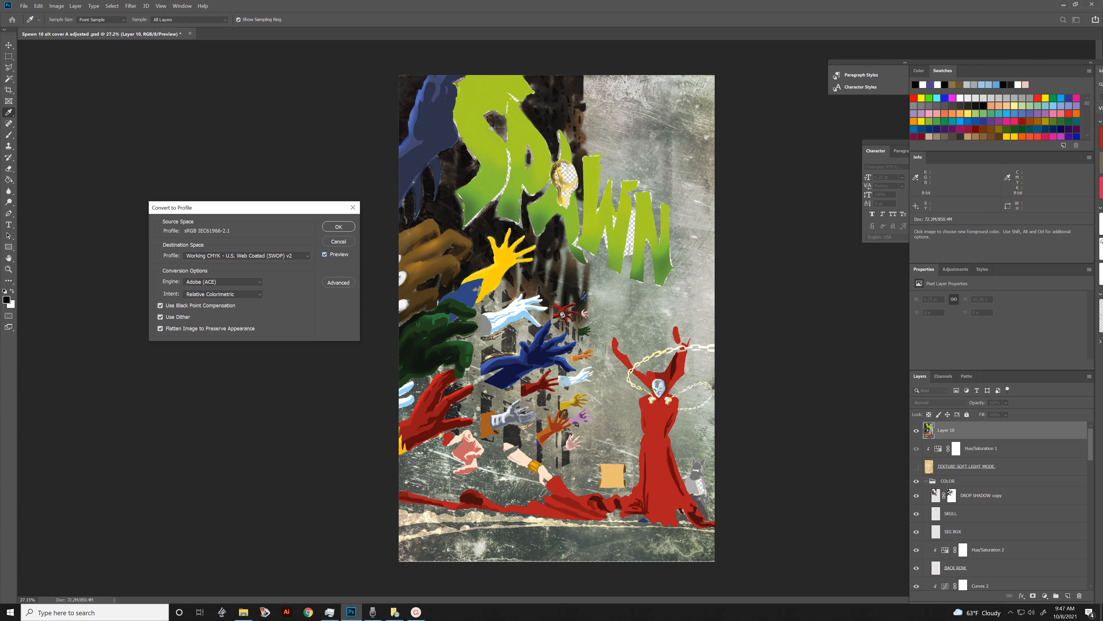
click(324, 255)
click(324, 254)
click(324, 254)
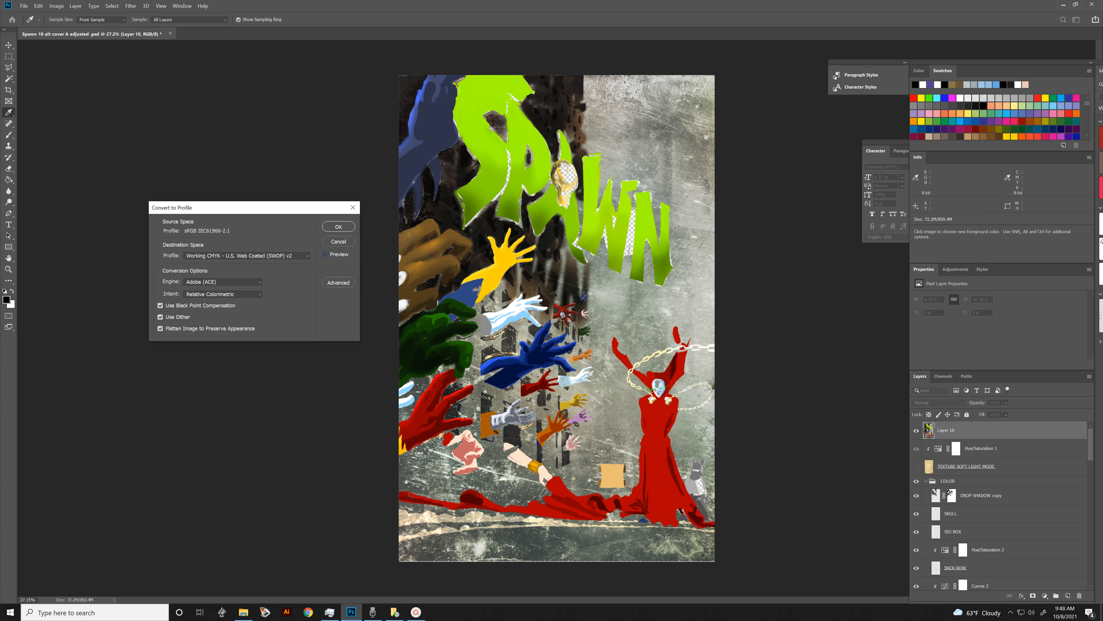
click(325, 254)
click(324, 254)
click(325, 254)
click(324, 254)
click(324, 254)
click(325, 254)
click(324, 254)
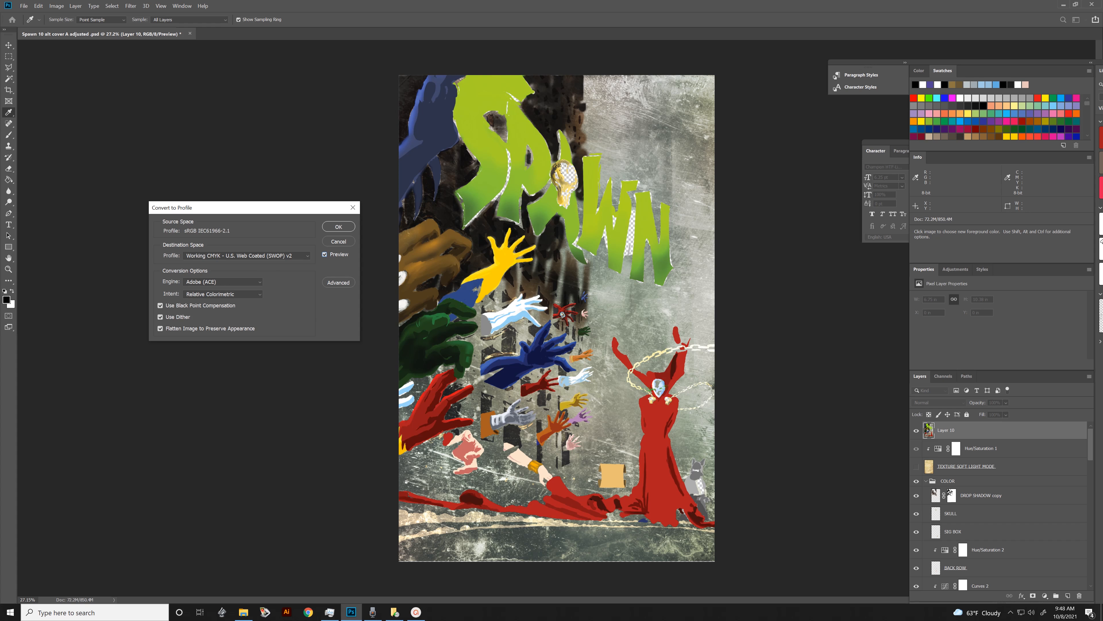
click(325, 254)
click(324, 254)
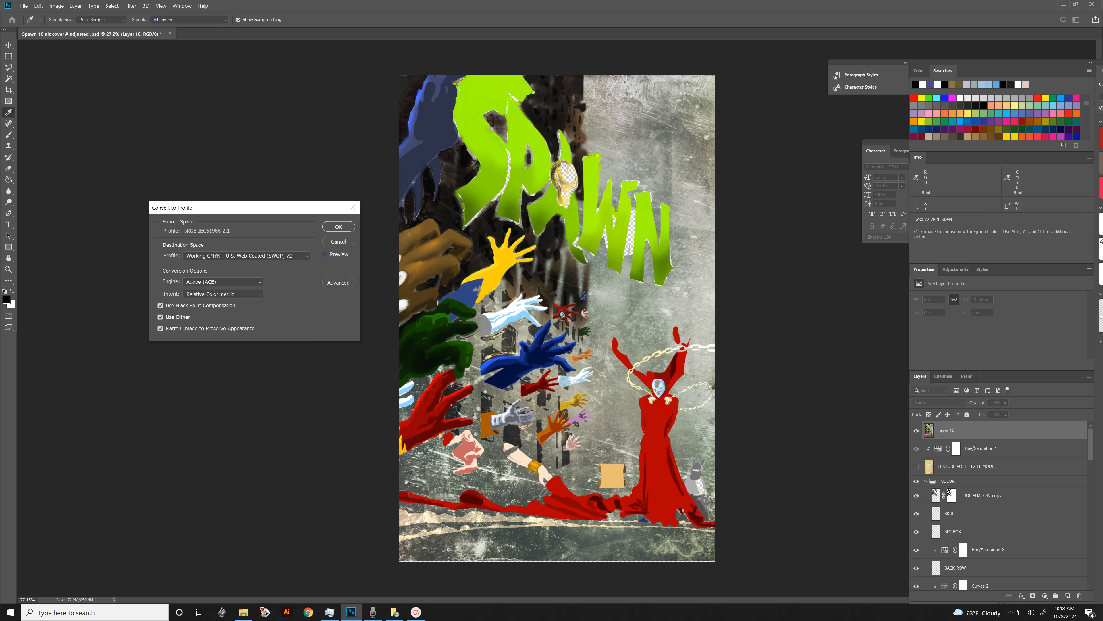
click(324, 254)
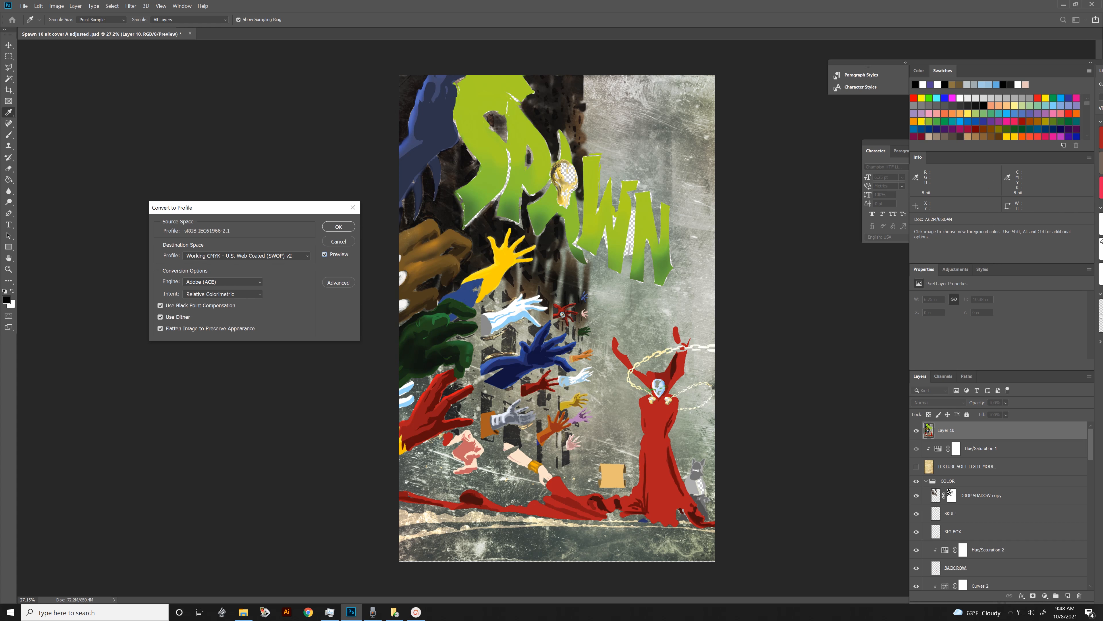
click(325, 254)
click(324, 254)
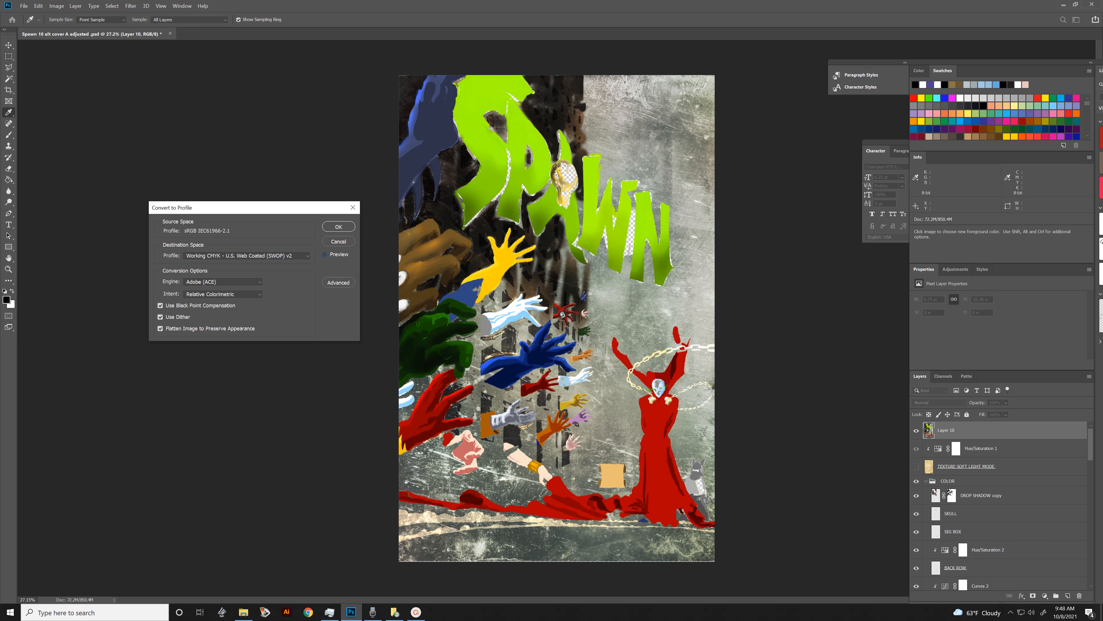
Convert the flattened cover to Working CMYK - U.S. Web Coated (SWOP) v2 with the Relative Colorimetric intent.
click(324, 254)
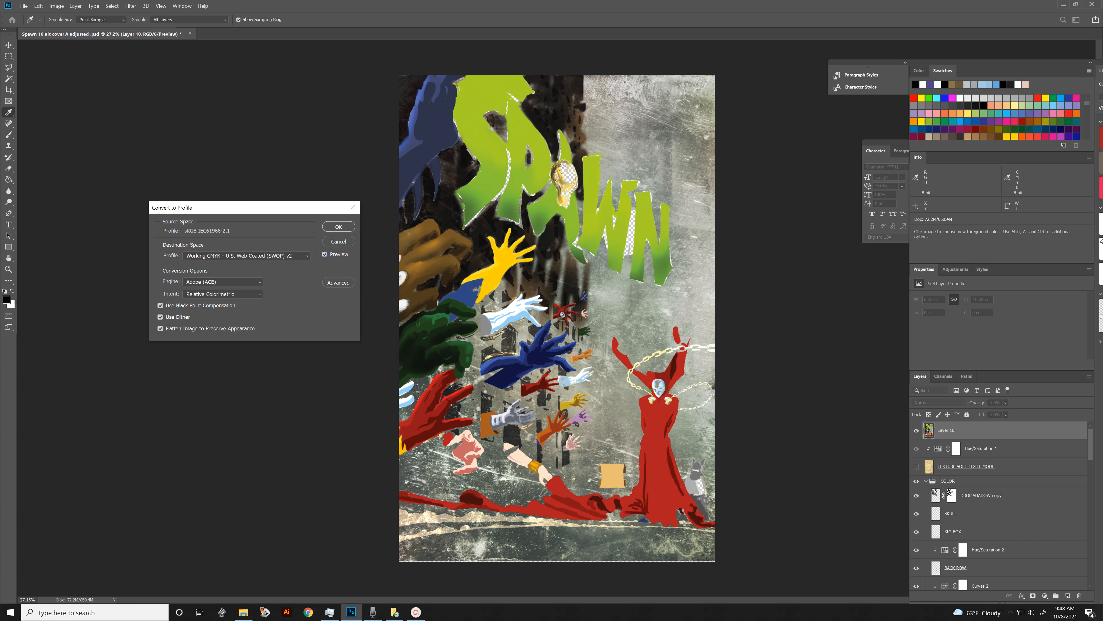
key(Return)
key(c)
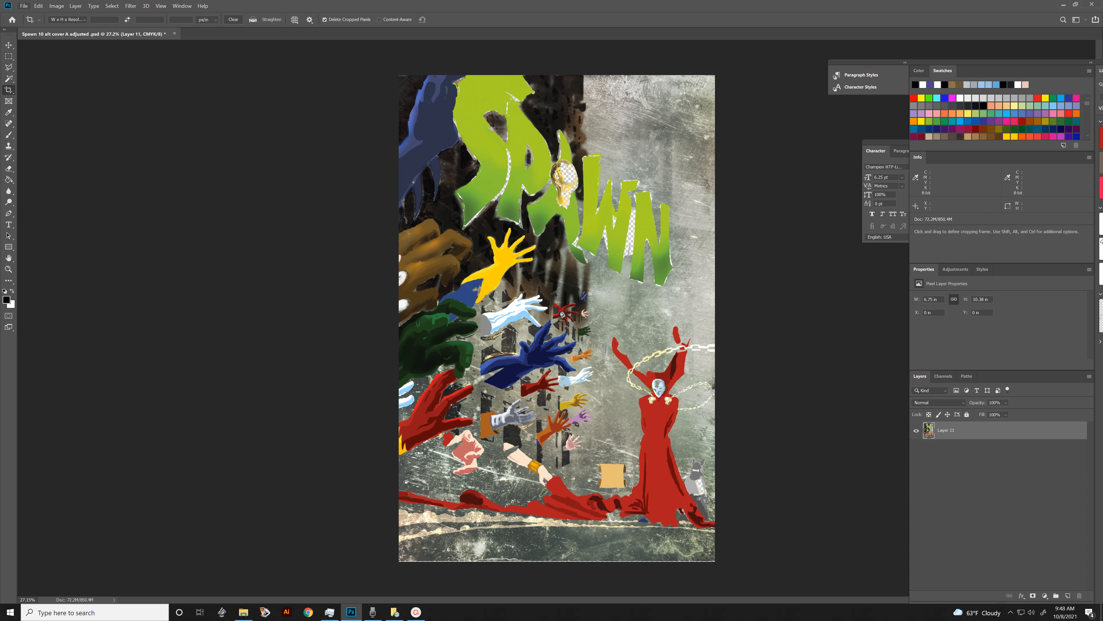
Start saving the CMYK cover under a new name, choosing the Desktop as location and TIFF as format.
click(24, 5)
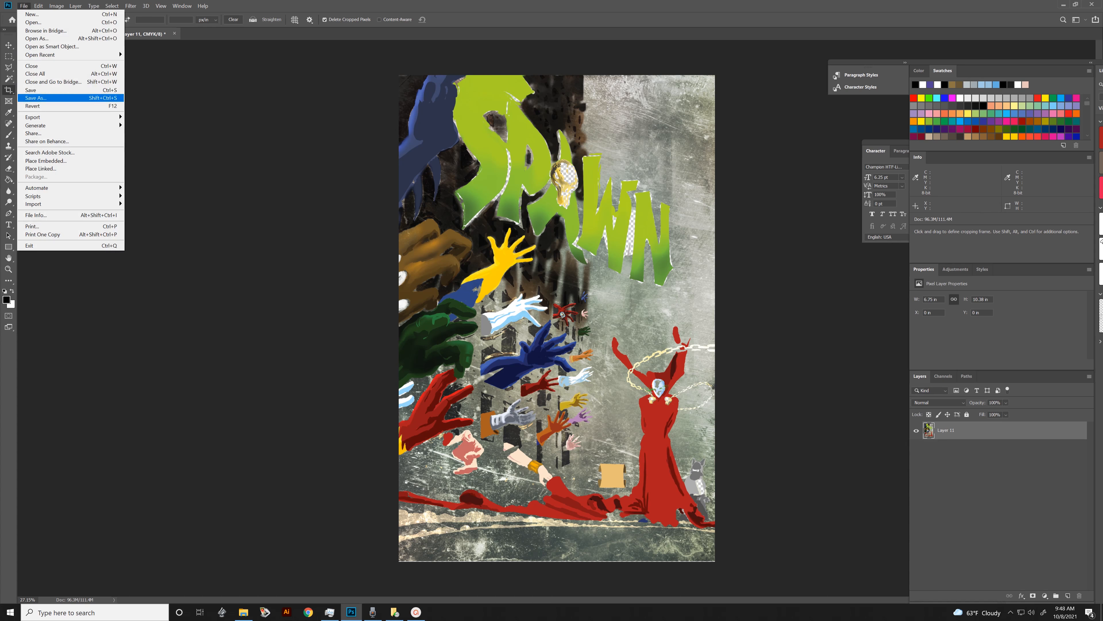
click(33, 98)
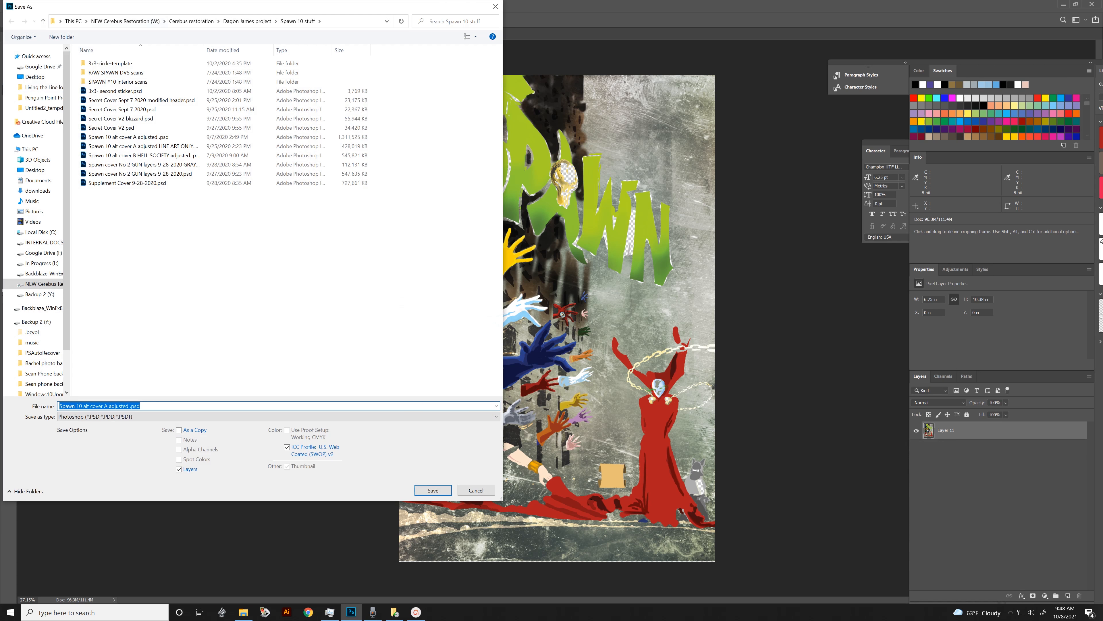
click(35, 76)
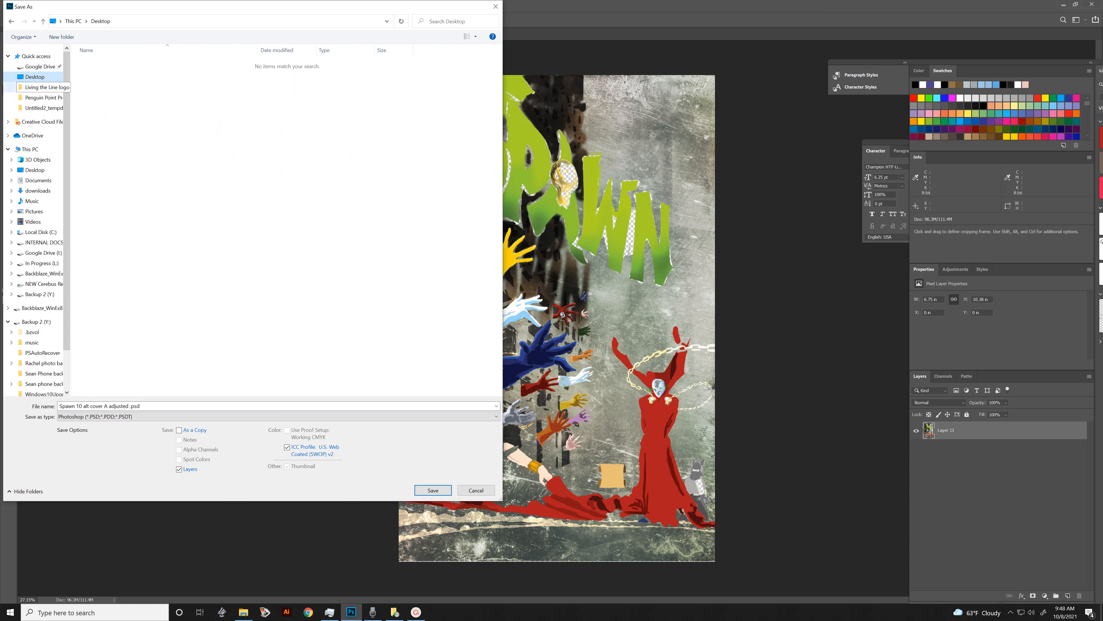
click(78, 416)
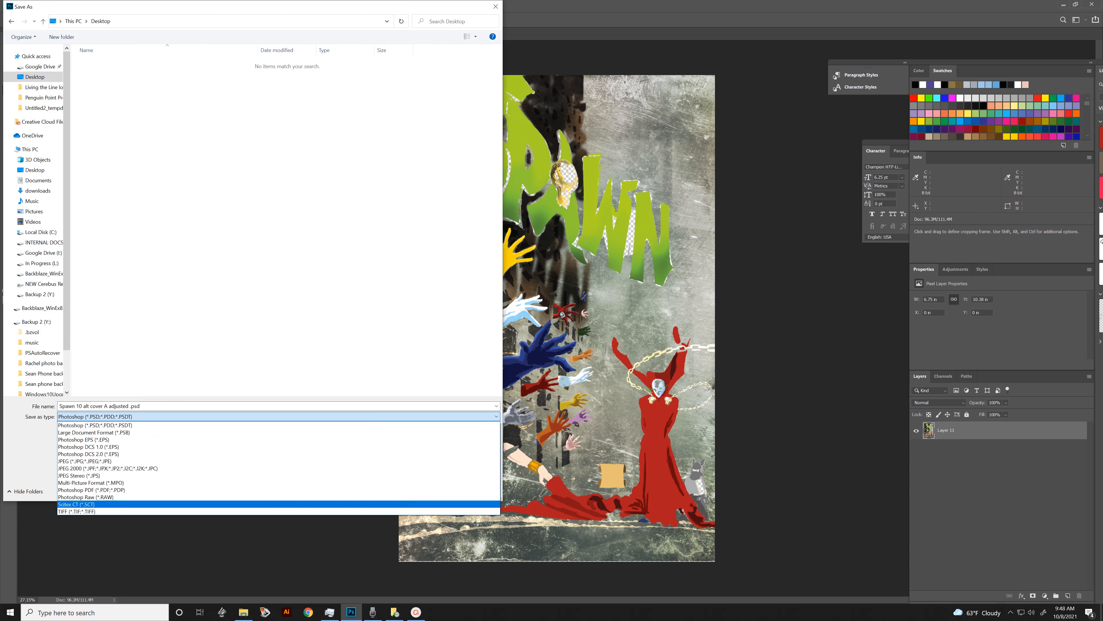
click(77, 511)
Name the file "Spawn 10 alt cover A SMR 10-8-2021 CMYK .tif", based on the existing RGB TIFF's name.
click(140, 63)
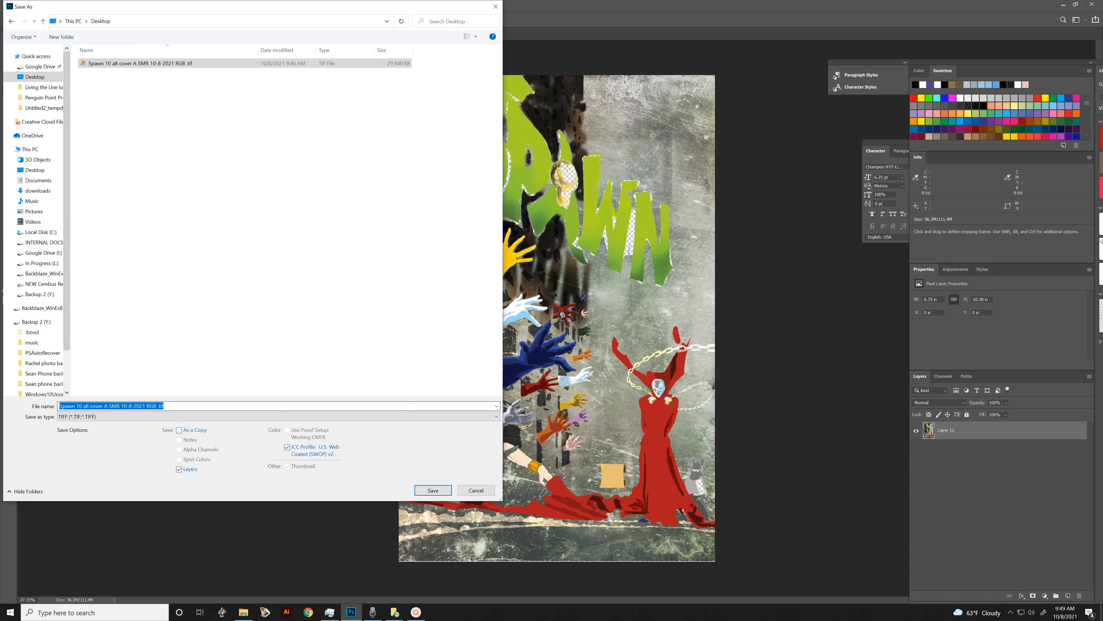
click(156, 405)
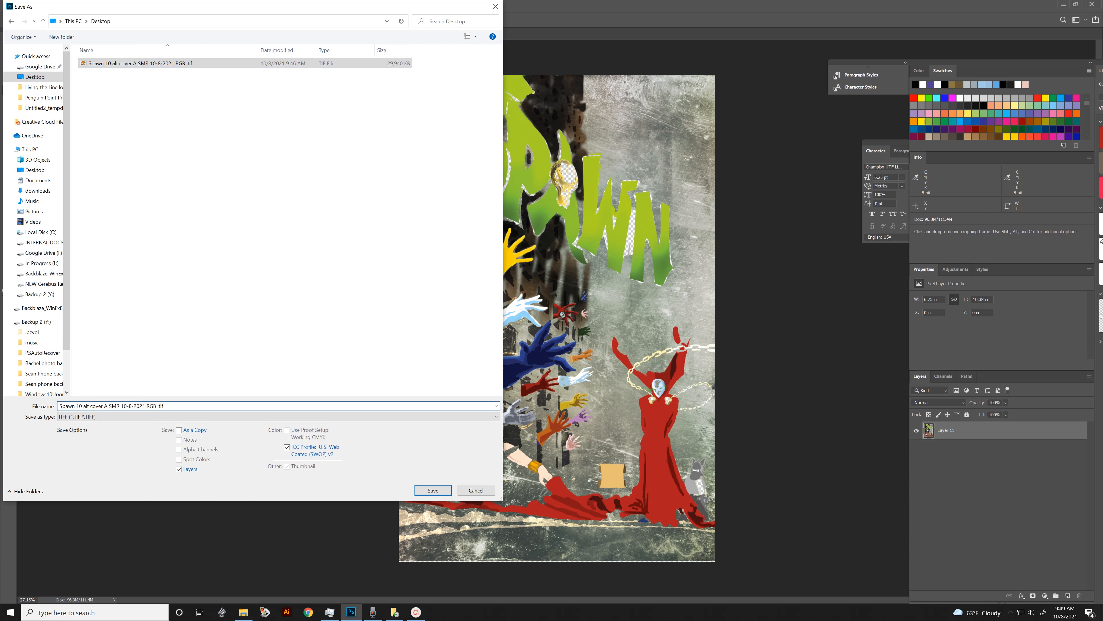
key(BackSpace)
key(BackSpace)
key(BackSpace)
text(CMYK)
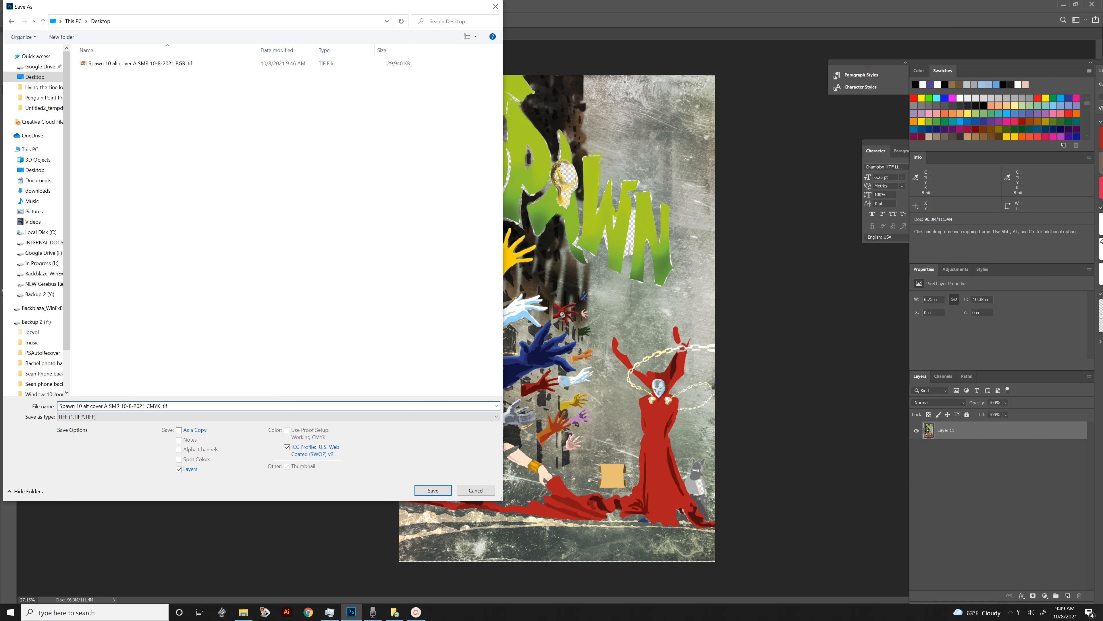
Exclude layers from the file and save the TIFF with LZW compression, interleaved pixel order and IBM PC byte order.
click(179, 469)
click(433, 491)
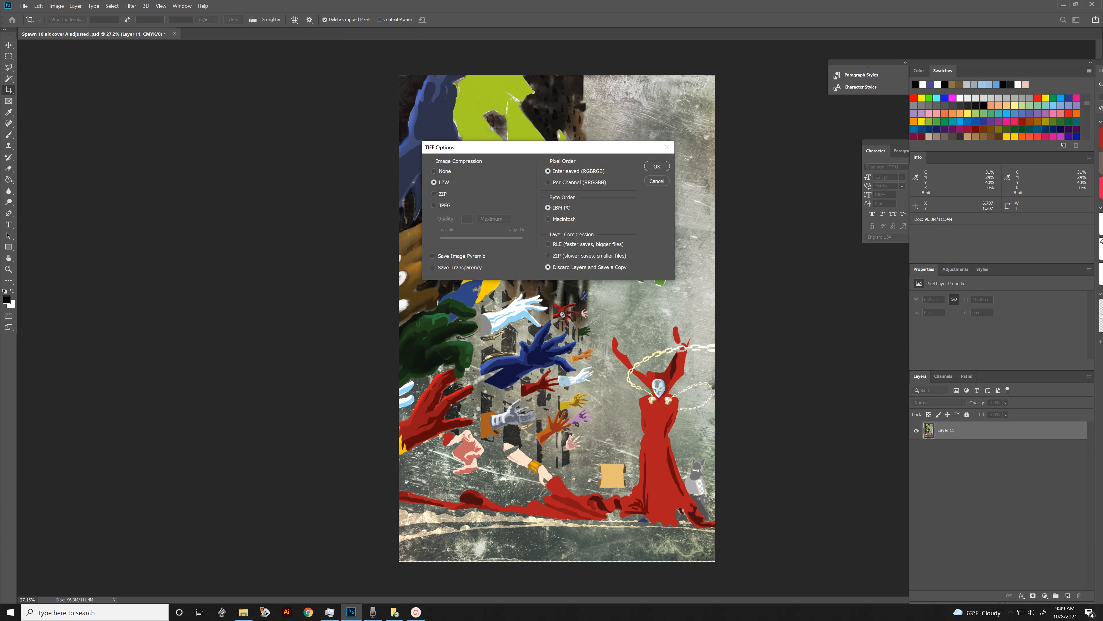
click(656, 166)
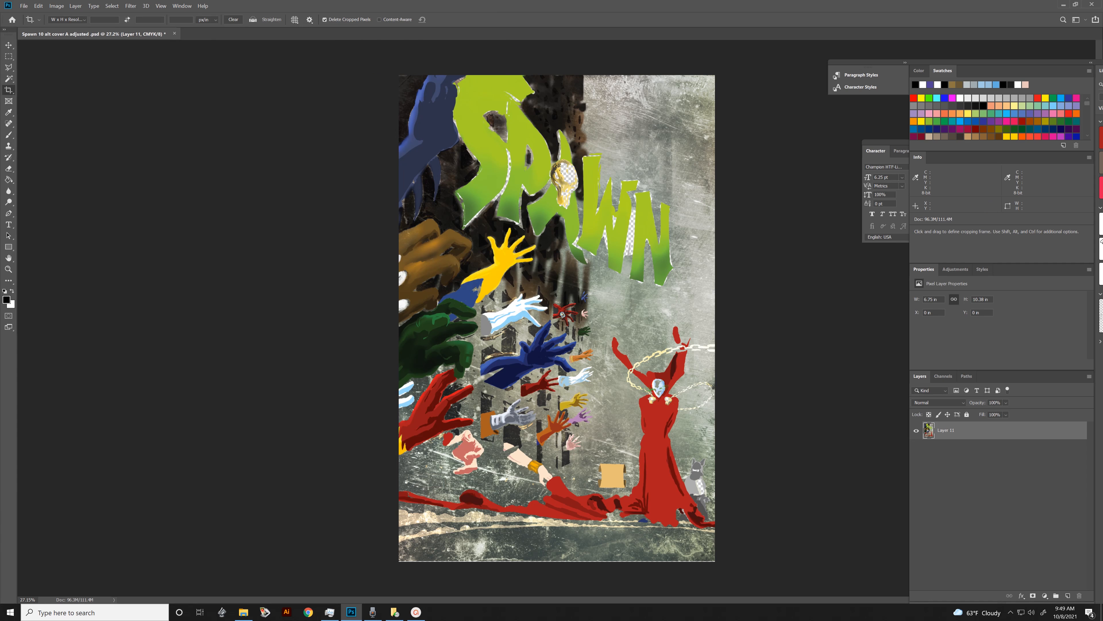
Undo the CMYK conversion and the preceding edits back to the layered full-size RGB document with an empty Layer 10.
key(ctrl+z)
key(ctrl+z)
key(ctrl+z)
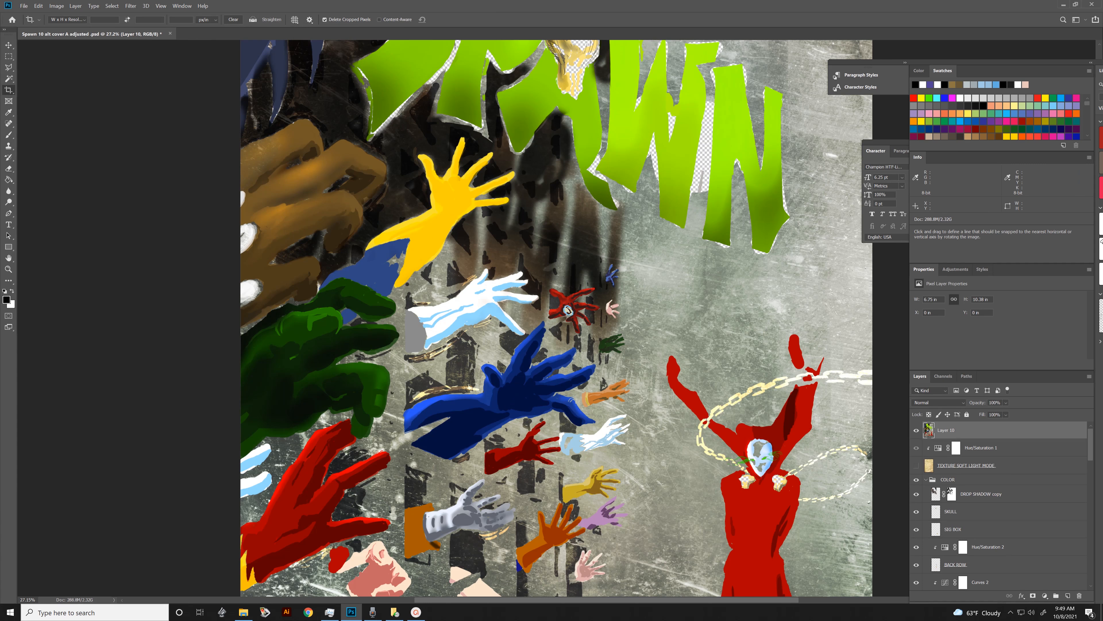
scroll(708, 456, down, 3)
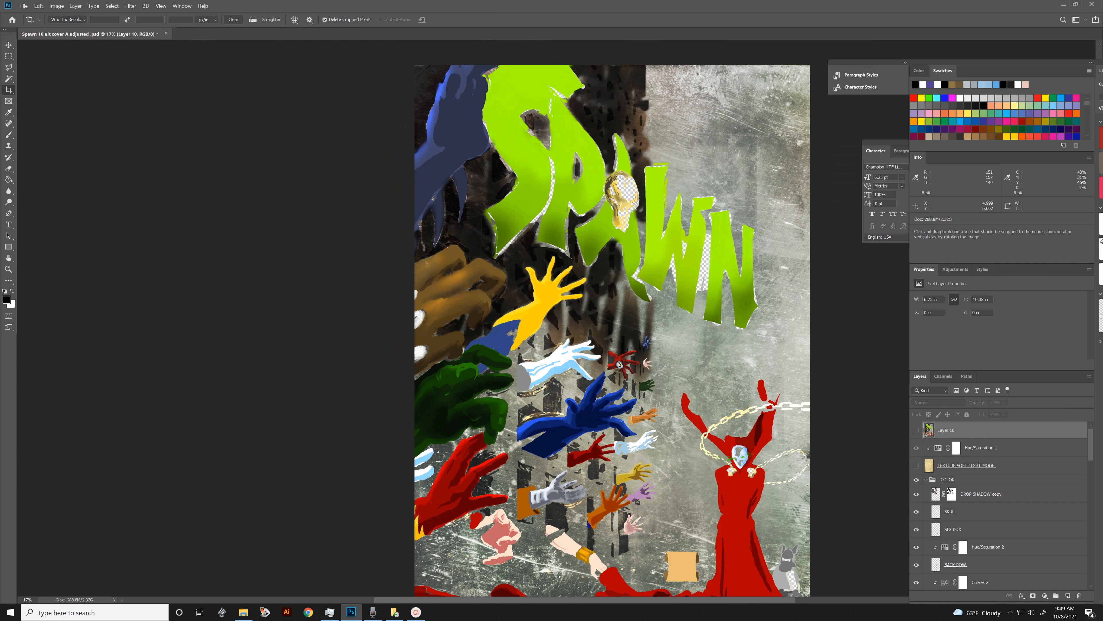
scroll(708, 455, down, 1)
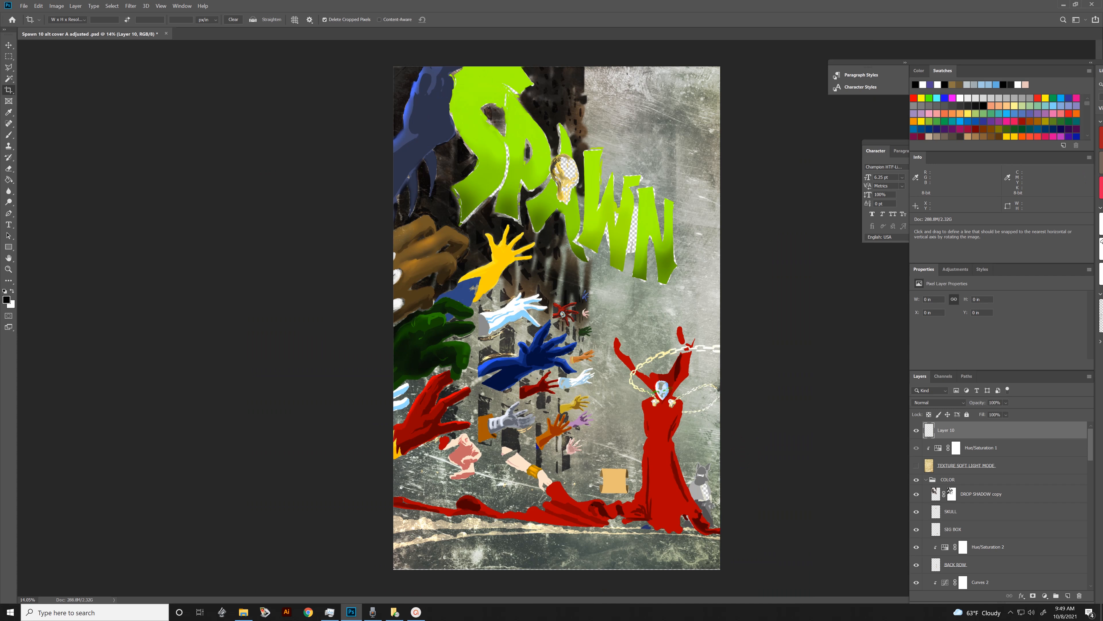
Hide the COLOR group and show the LINE ART group so only the black-and-white line art displays.
scroll(999, 504, down, 3)
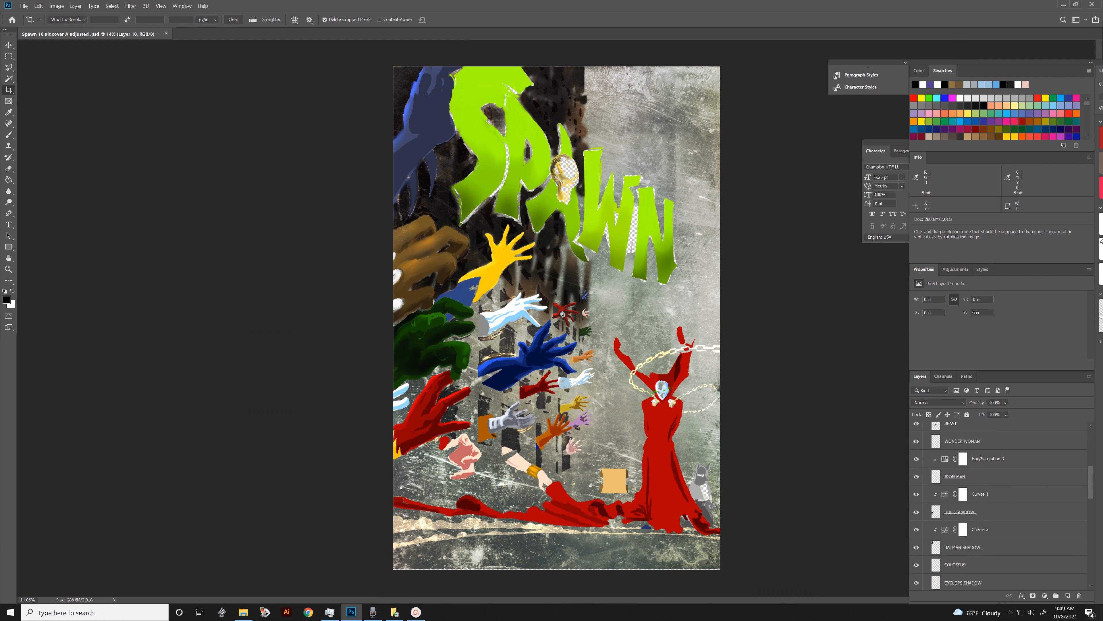
scroll(999, 504, up, 3)
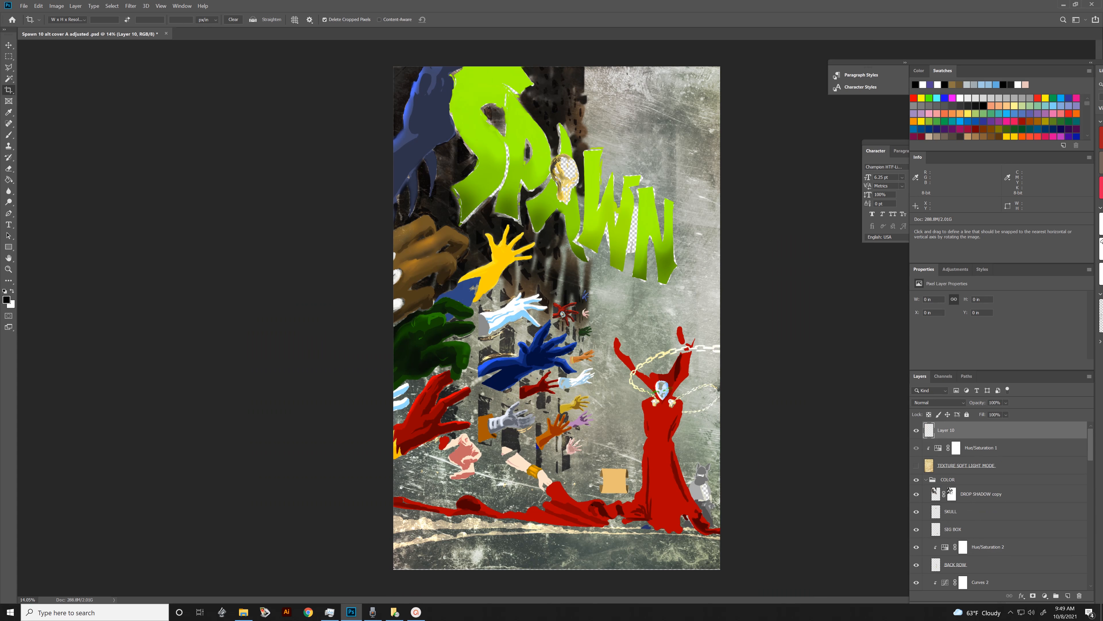
scroll(999, 505, down, 8)
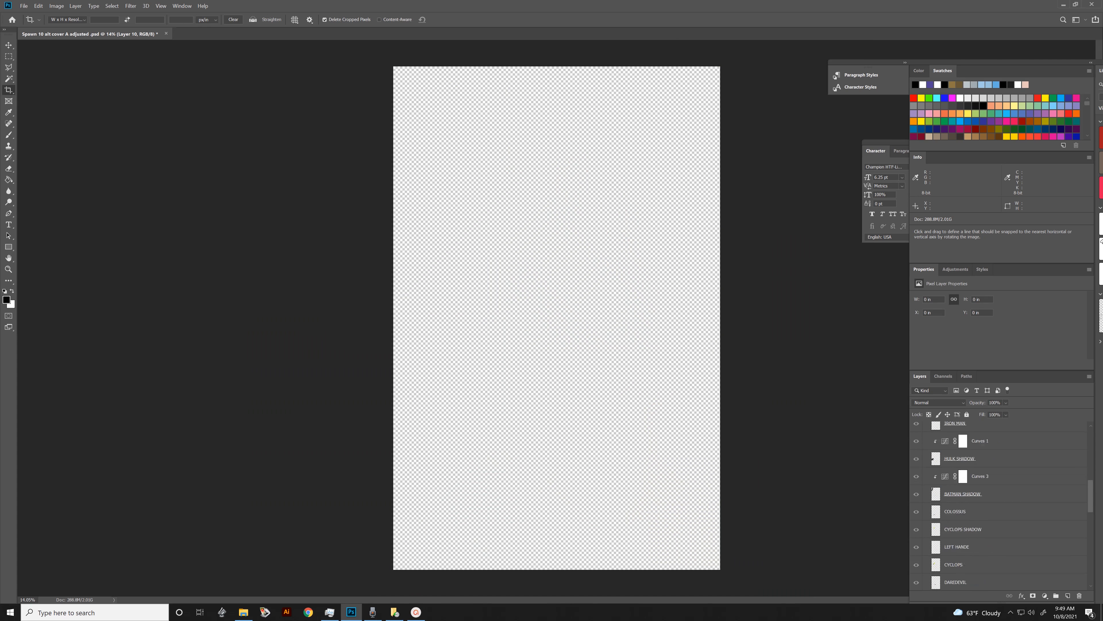
scroll(999, 504, down, 5)
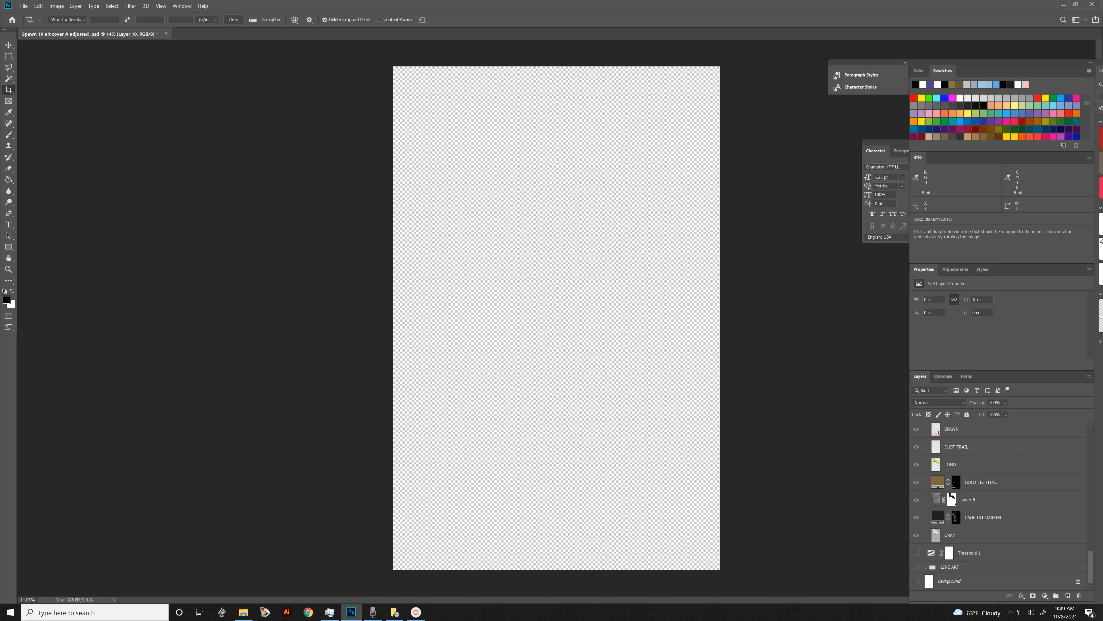
click(916, 567)
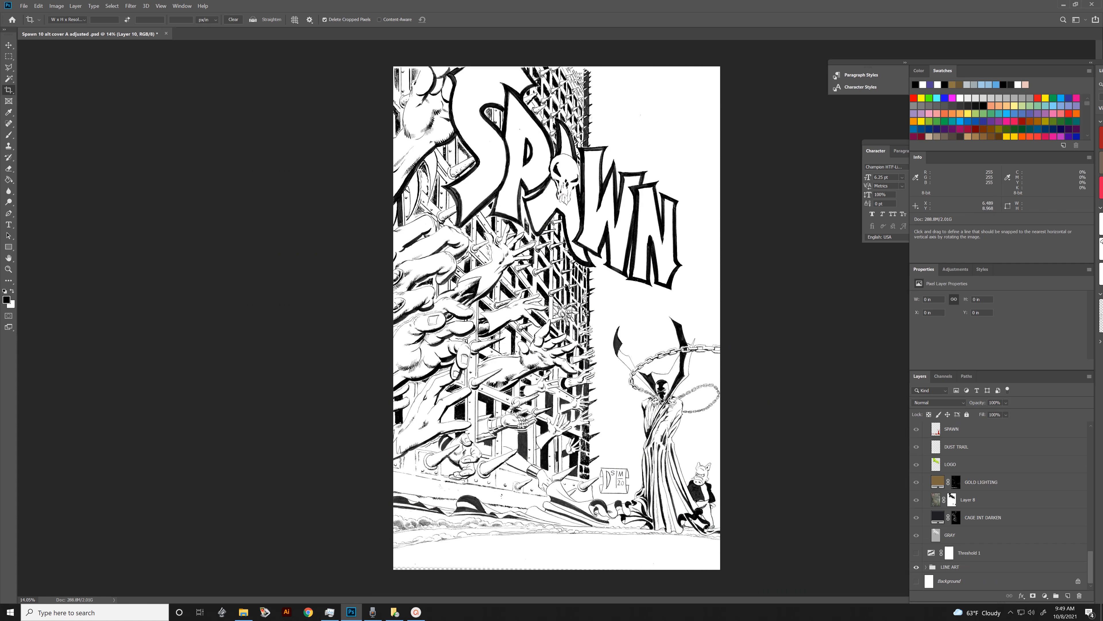
Turn on the Threshold 1 adjustment above the line art, checking its effect on the Spawn figure up close.
scroll(684, 476, up, 5)
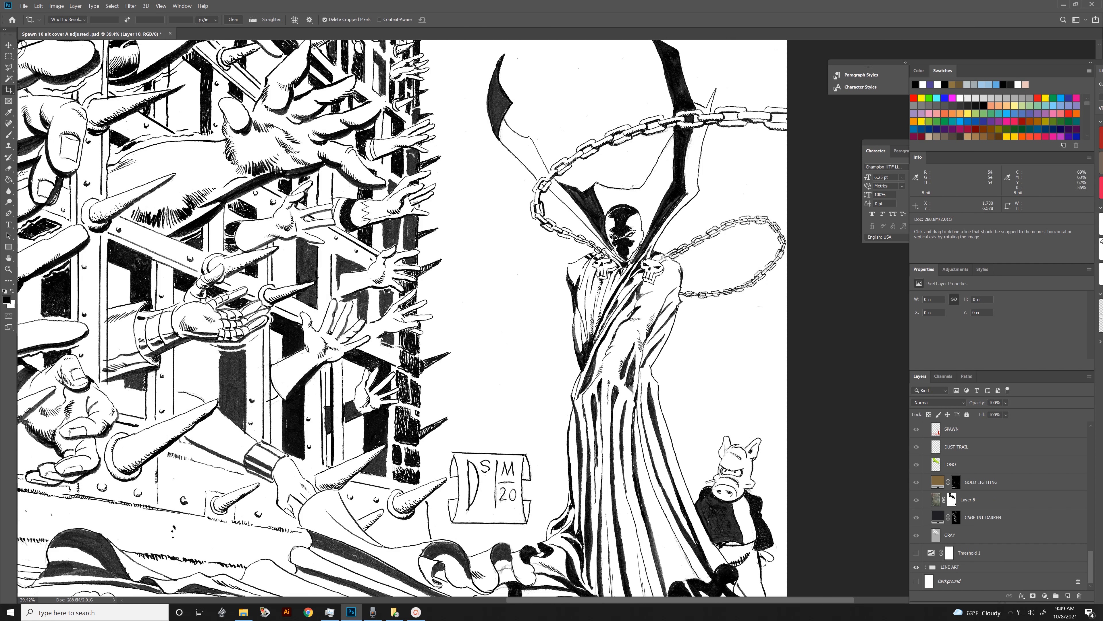
scroll(625, 223, up, 5)
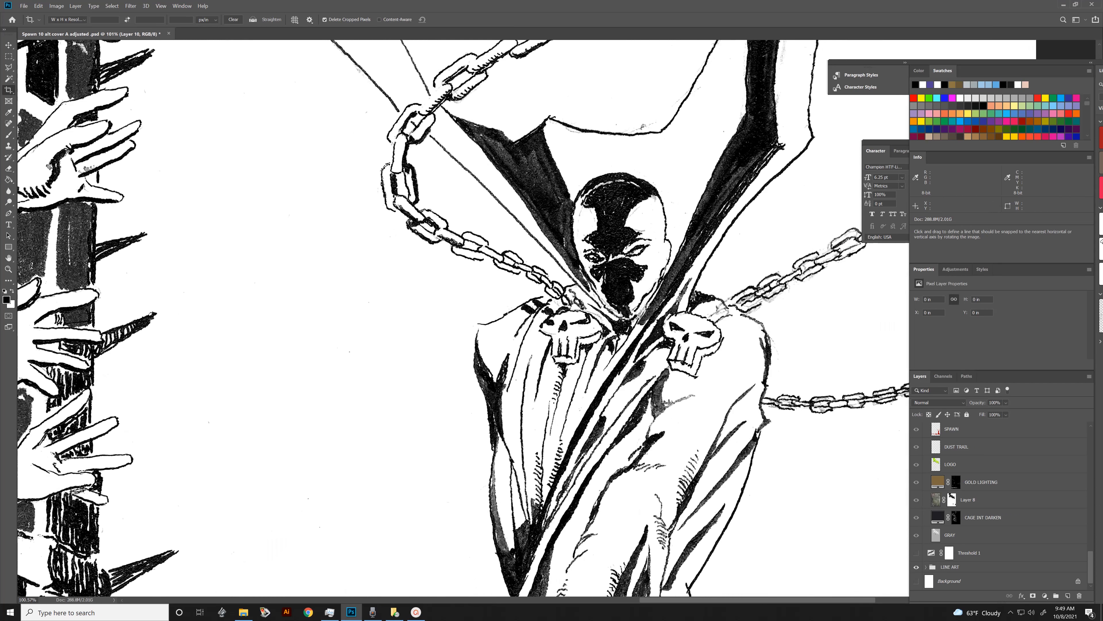
click(916, 553)
click(916, 553)
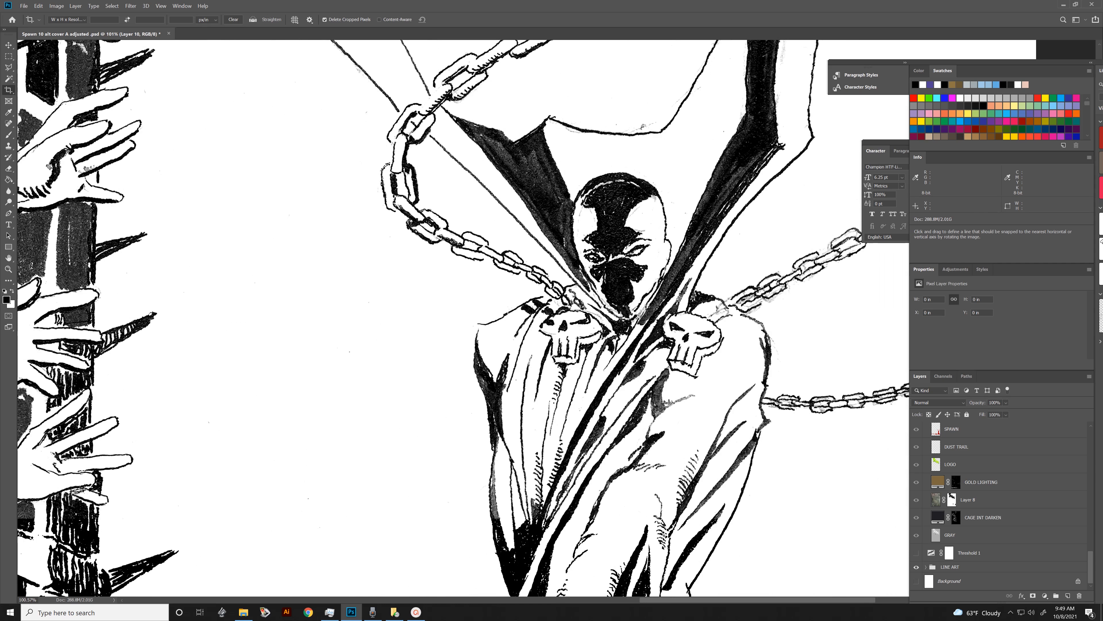
click(916, 553)
click(916, 553)
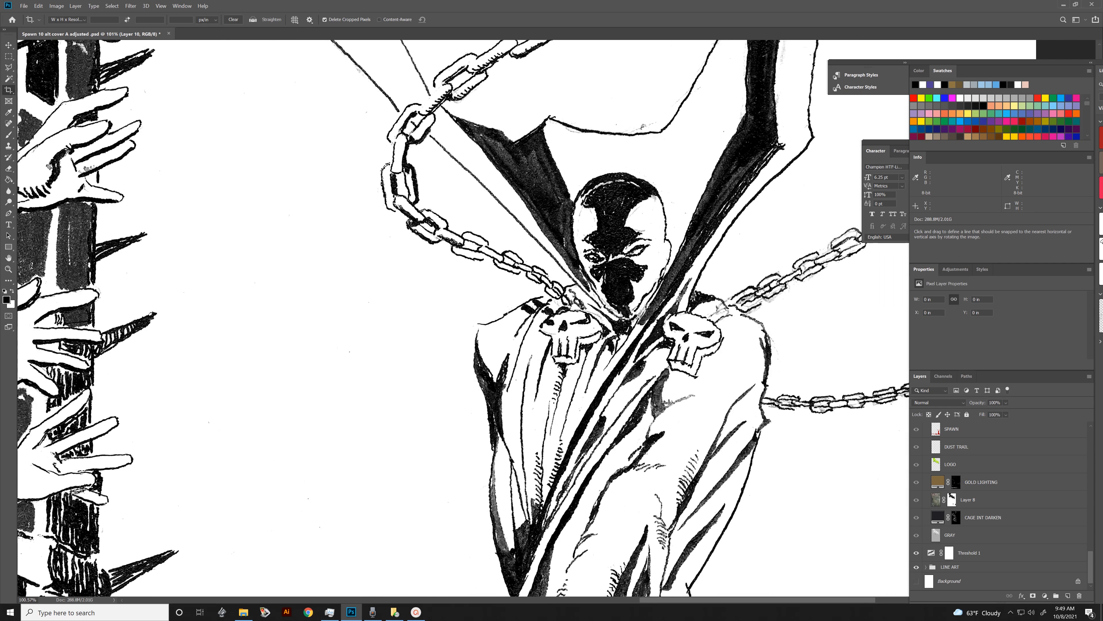
Examine the thresholded line art across the cover, from the logo and cage to the Spawn figure and ground.
scroll(504, 269, down, 10)
scroll(393, 274, down, 2)
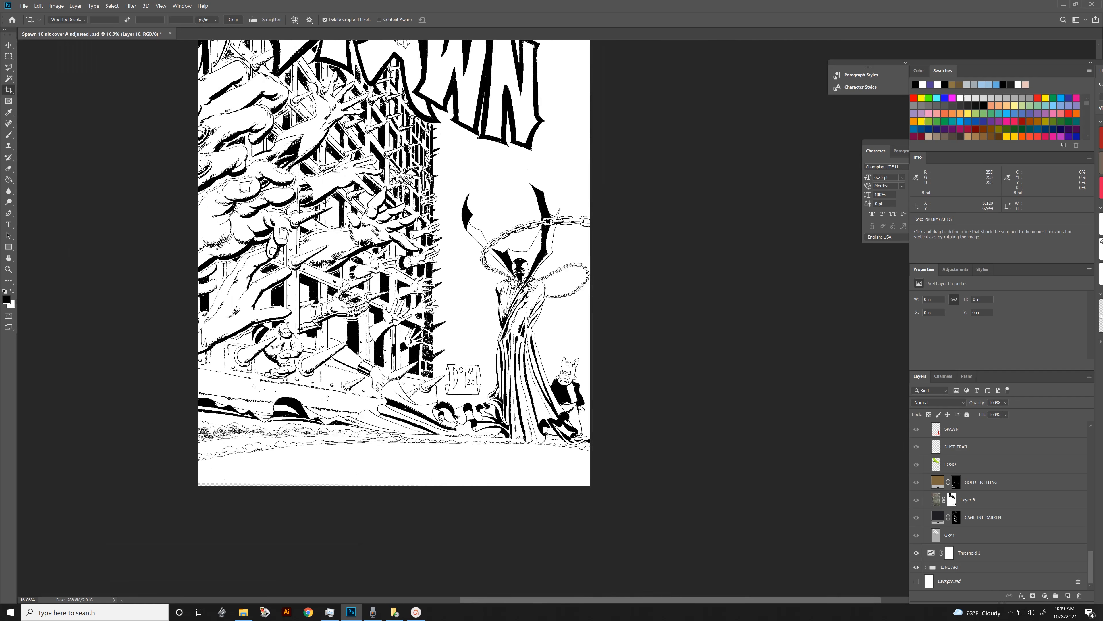
scroll(393, 274, up, 8)
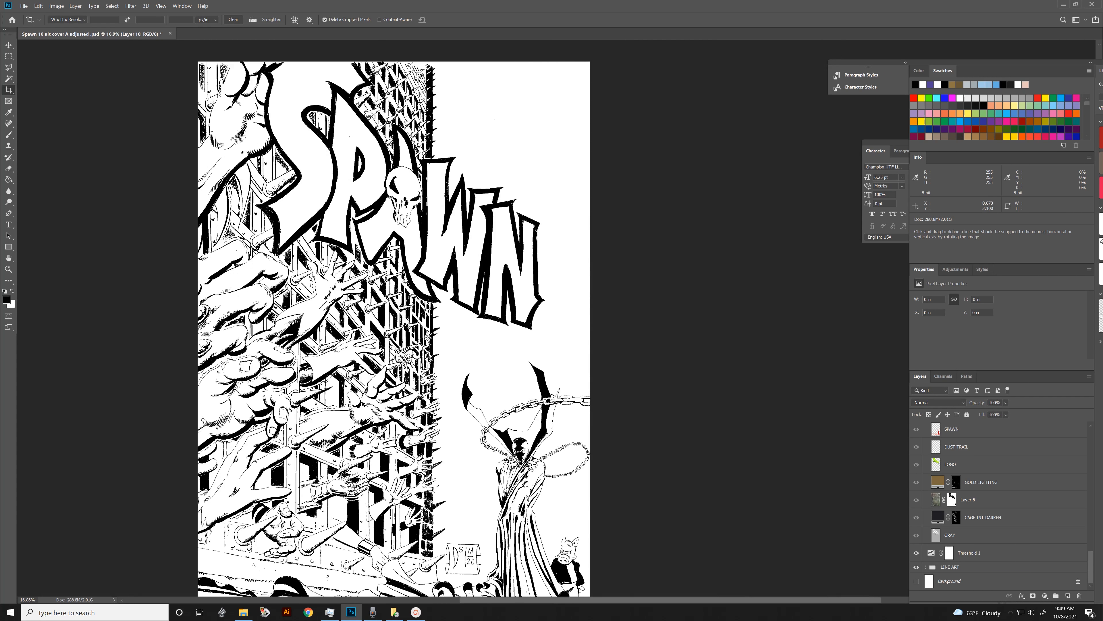
scroll(230, 65, up, 3)
scroll(234, 121, down, 2)
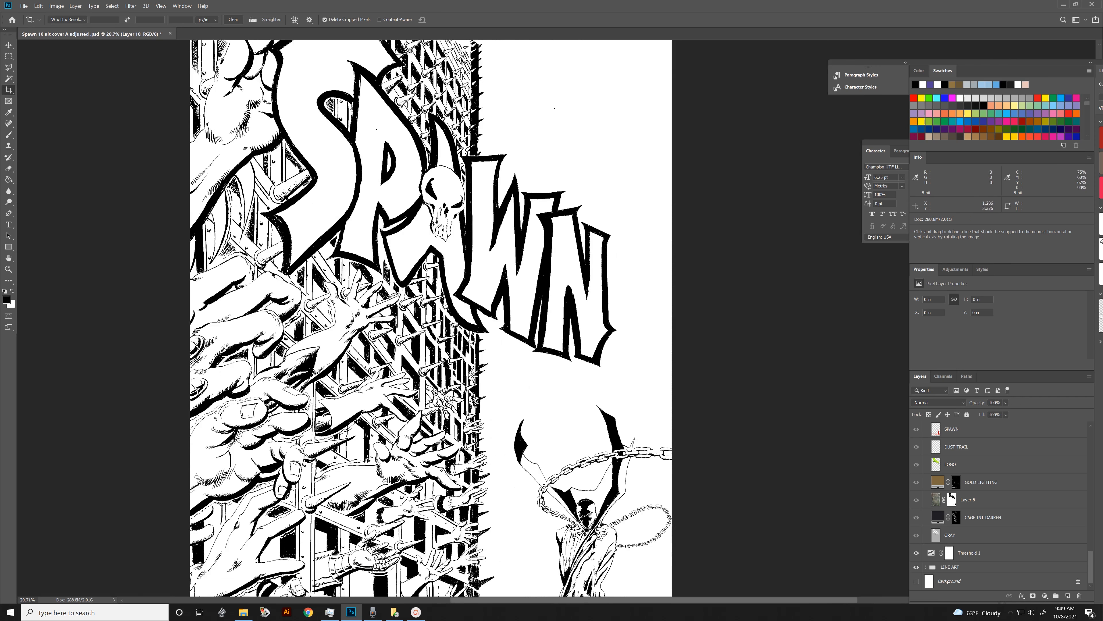
scroll(339, 280, down, 7)
scroll(339, 330, down, 1)
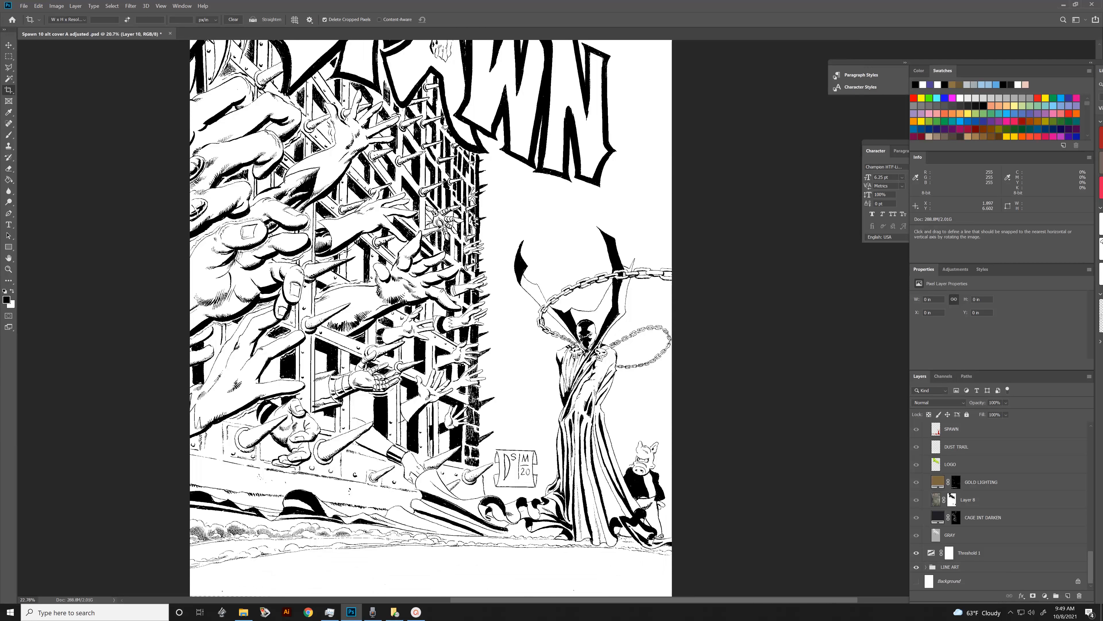
scroll(324, 331, up, 2)
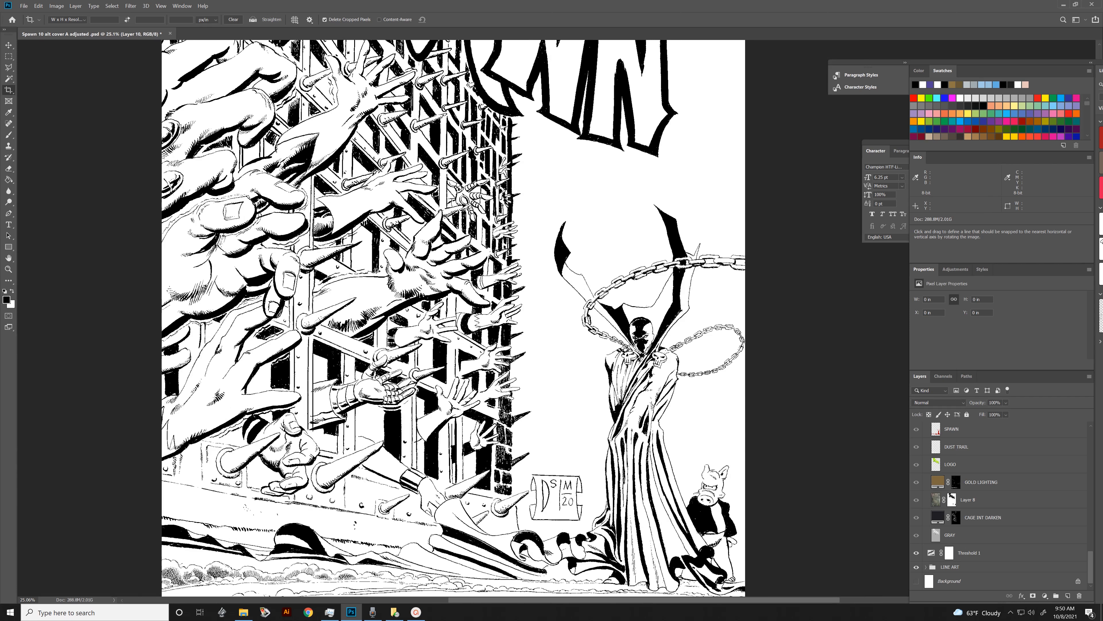
scroll(453, 318, down, 2)
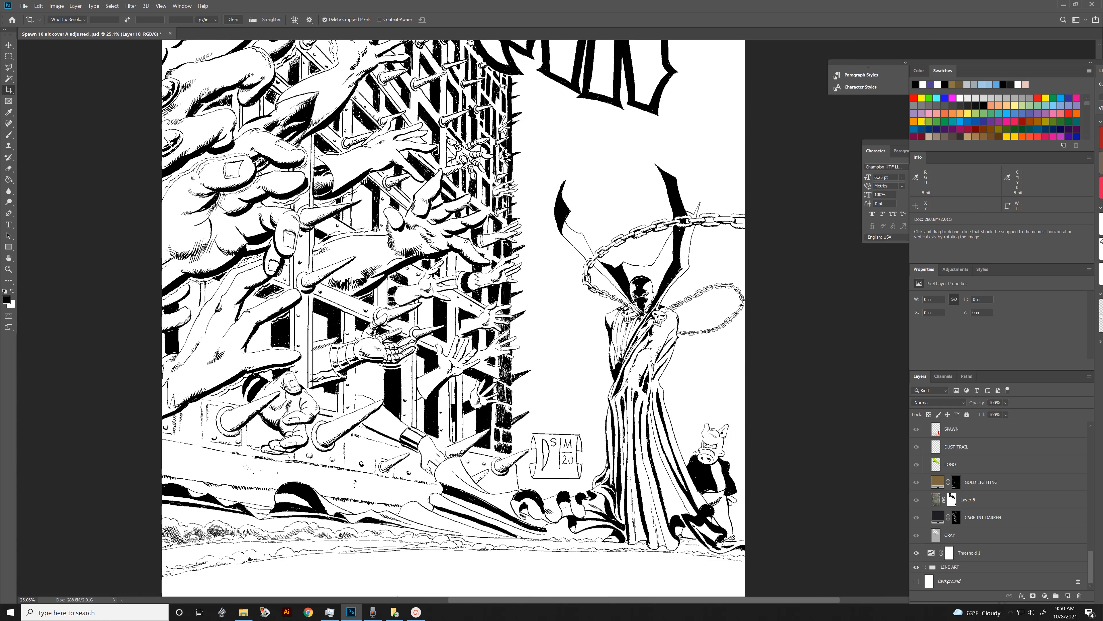
Turn off the Threshold 1 adjustment and check the unthresholded line art up close on the Spawn figure and signature plate.
click(916, 552)
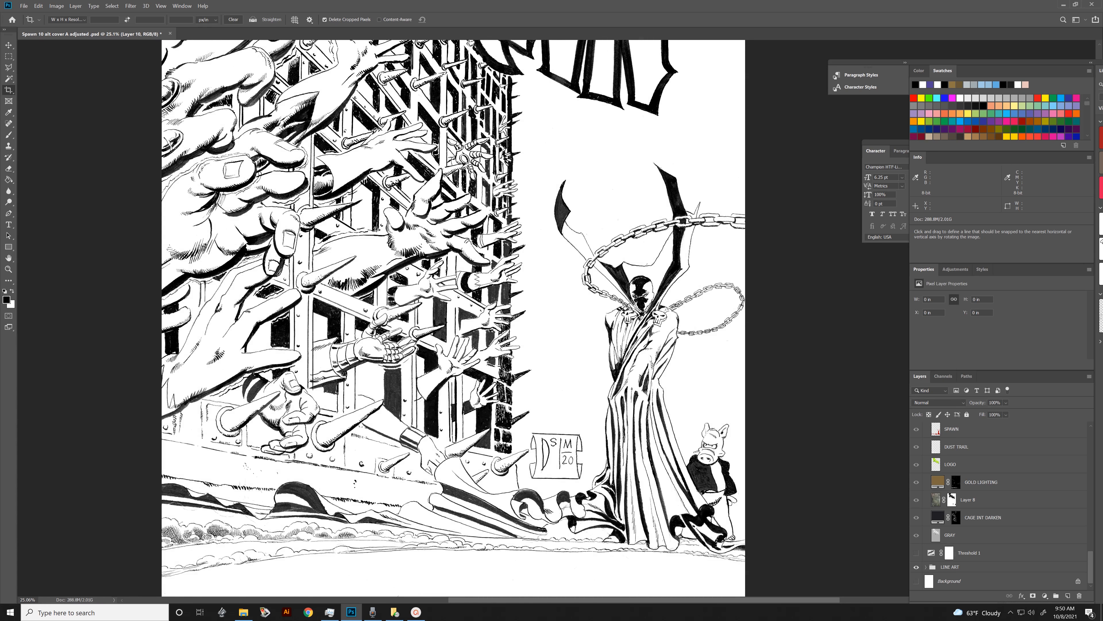
scroll(604, 456, down, 1)
scroll(604, 456, down, 1)
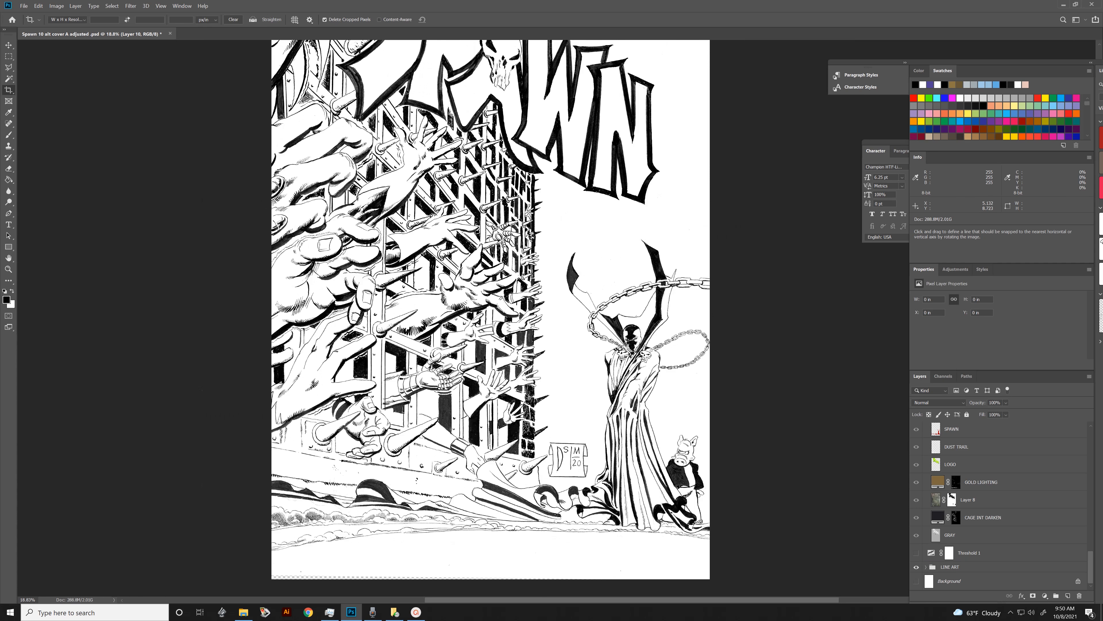
scroll(490, 317, up, 3)
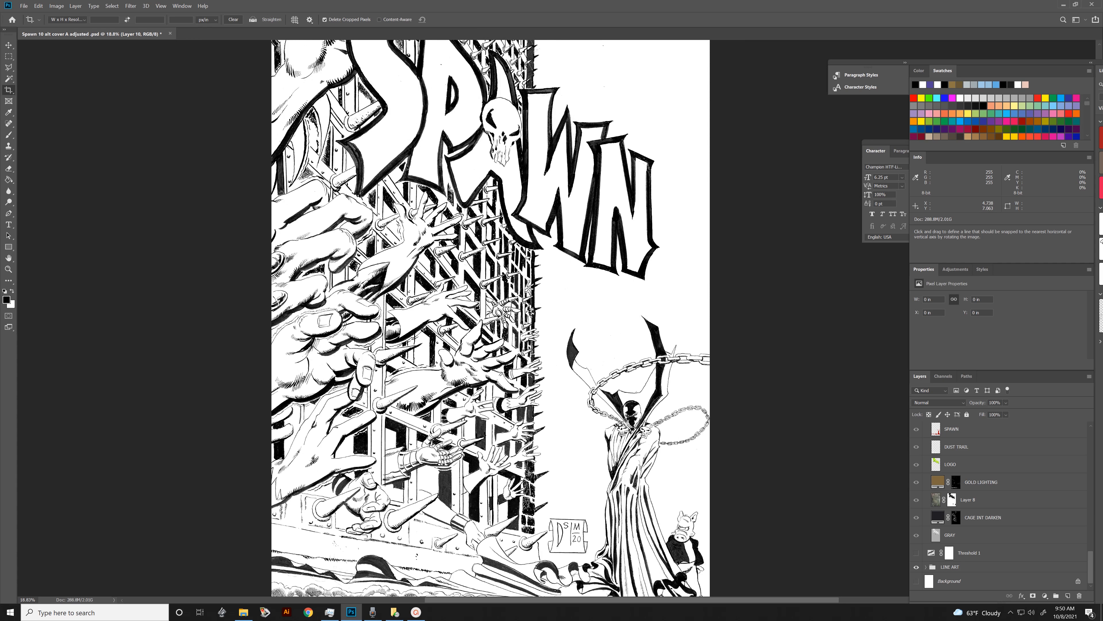
scroll(564, 456, down, 3)
scroll(549, 463, up, 1)
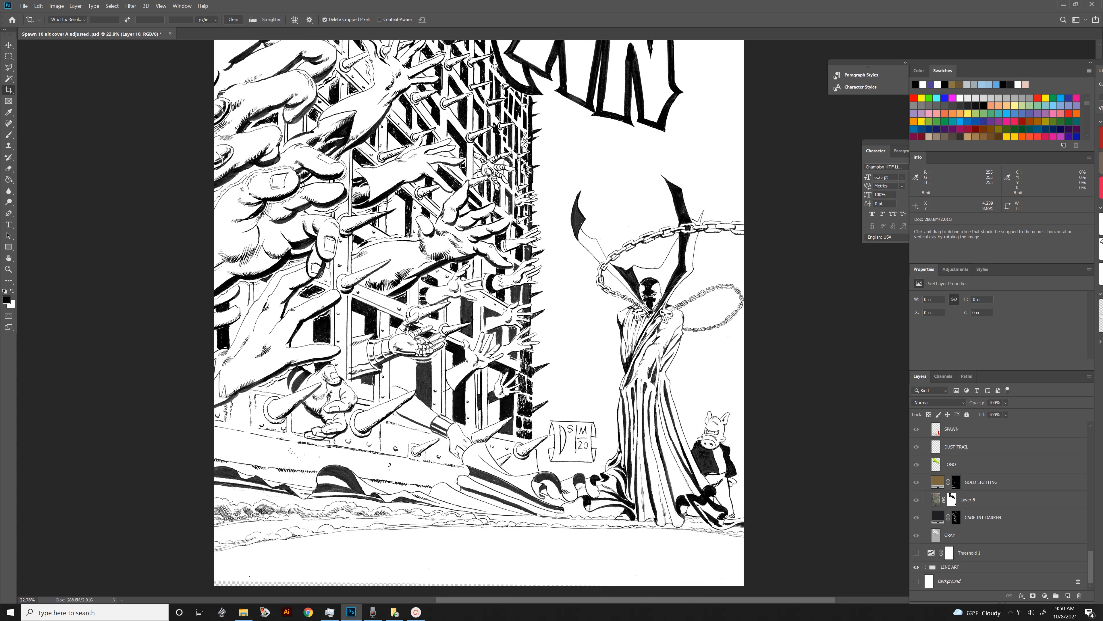
scroll(660, 408, up, 6)
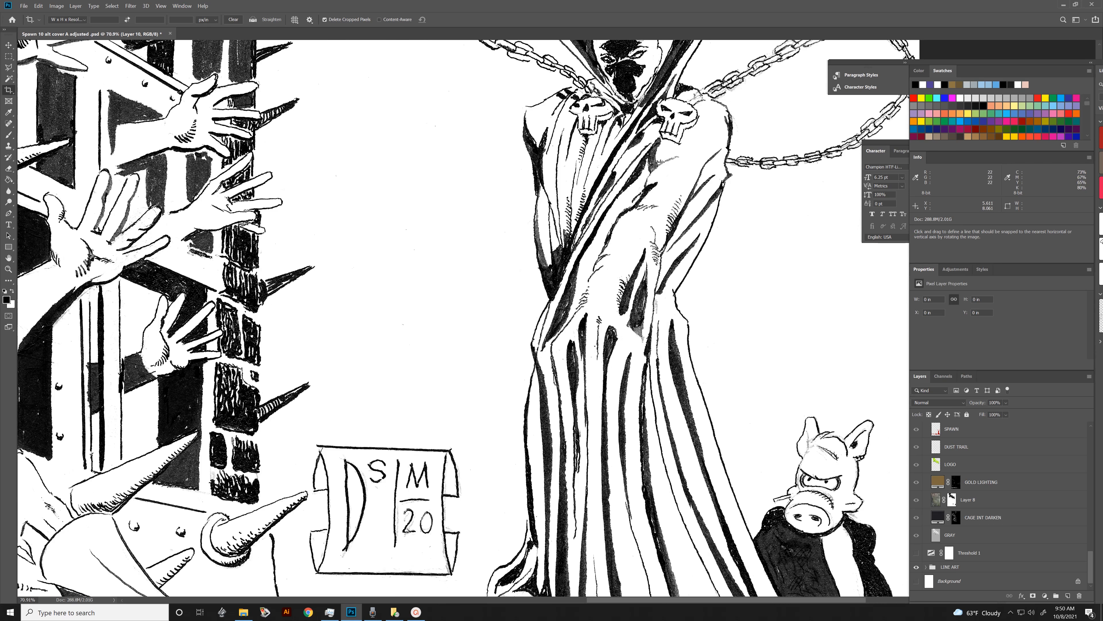
Examine the unthresholded line art across the cover, from the logo and caged hands to Spawn's cape and the pig figure.
scroll(647, 401, down, 2)
scroll(646, 465, down, 4)
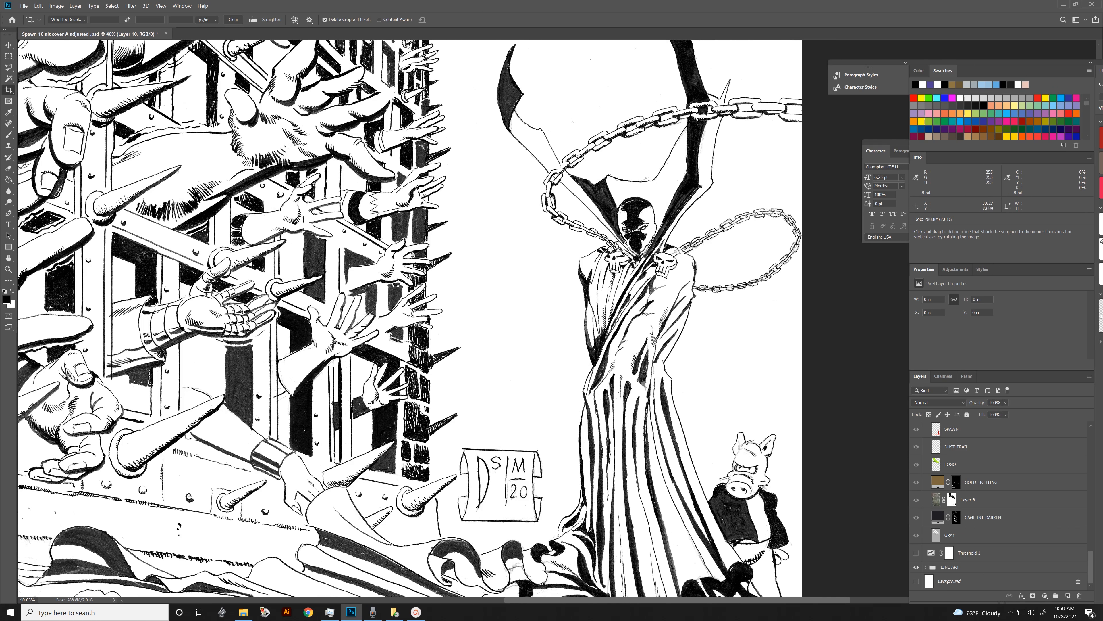
scroll(376, 369, down, 1)
scroll(382, 378, down, 5)
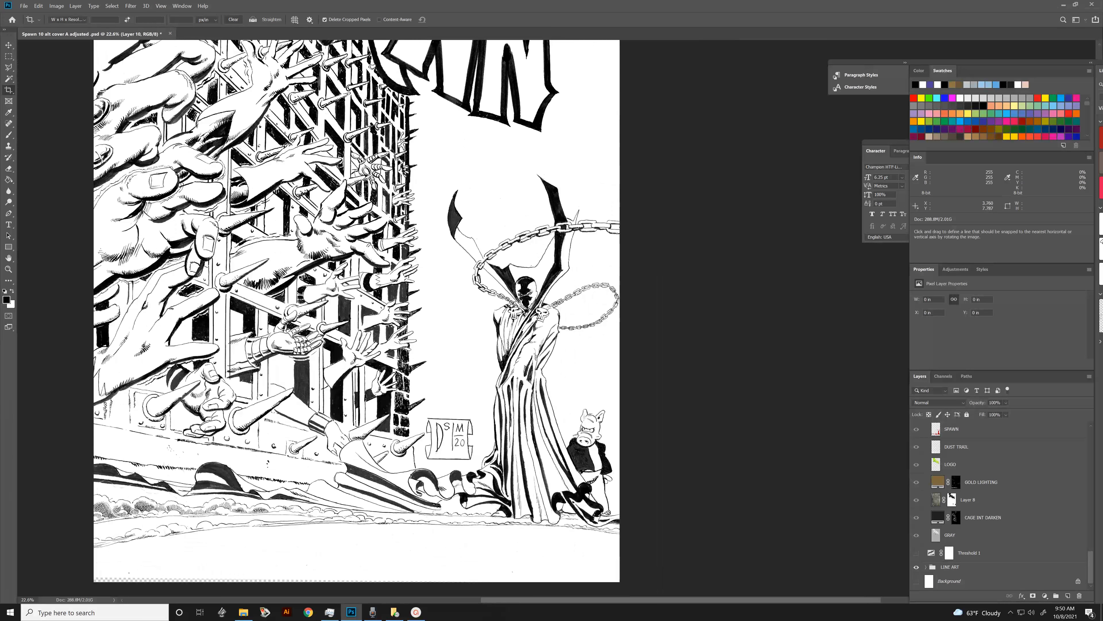
scroll(357, 311, down, 1)
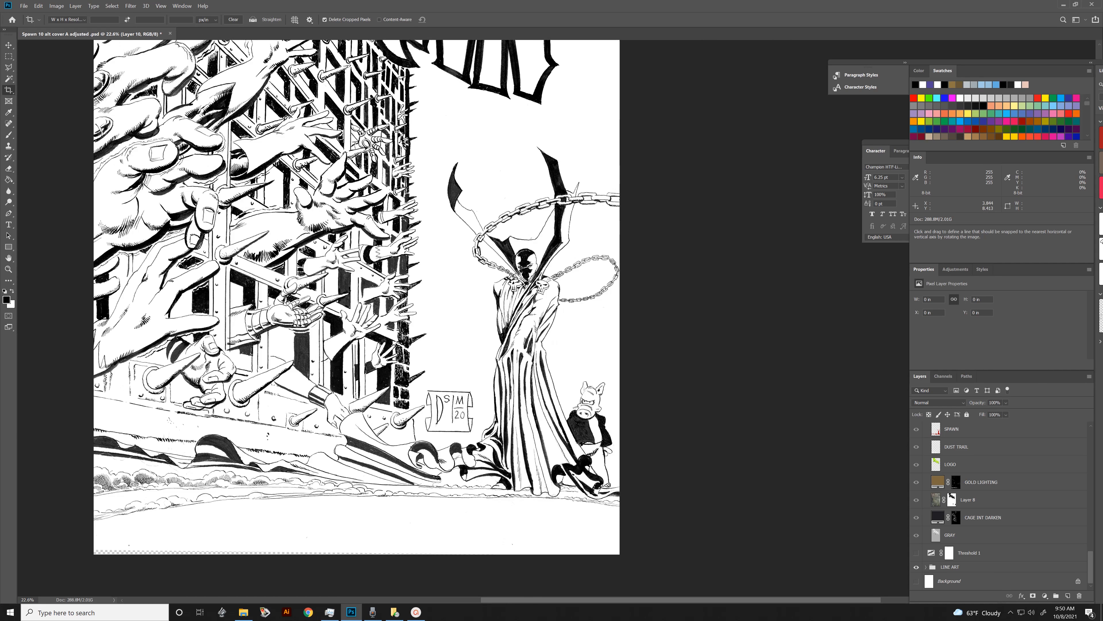
scroll(393, 401, down, 1)
scroll(270, 467, up, 3)
scroll(319, 437, down, 4)
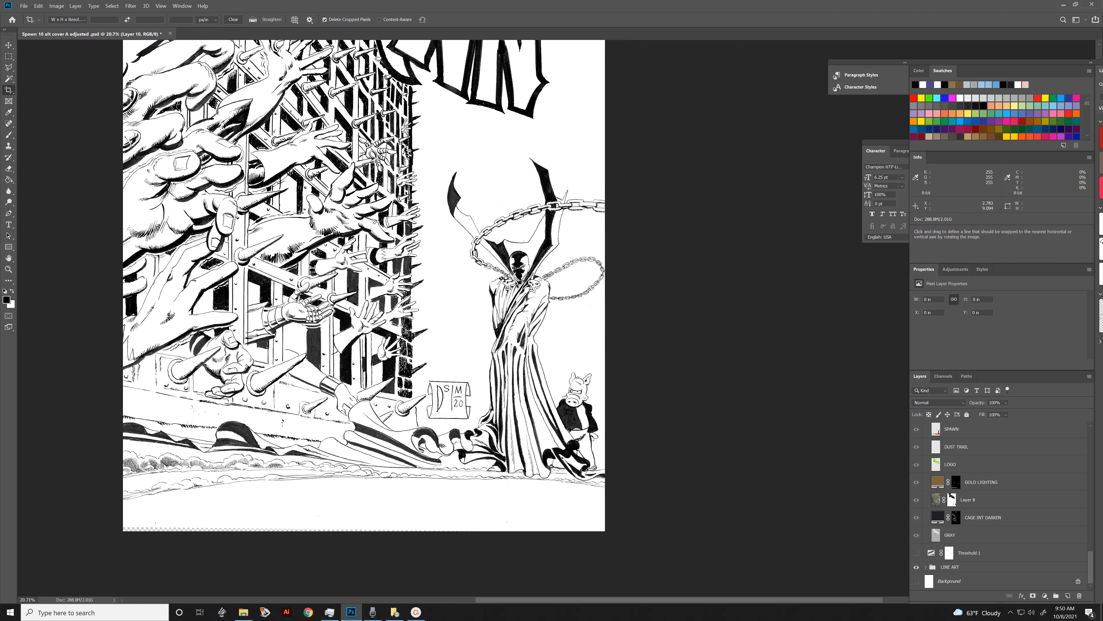
scroll(279, 413, up, 5)
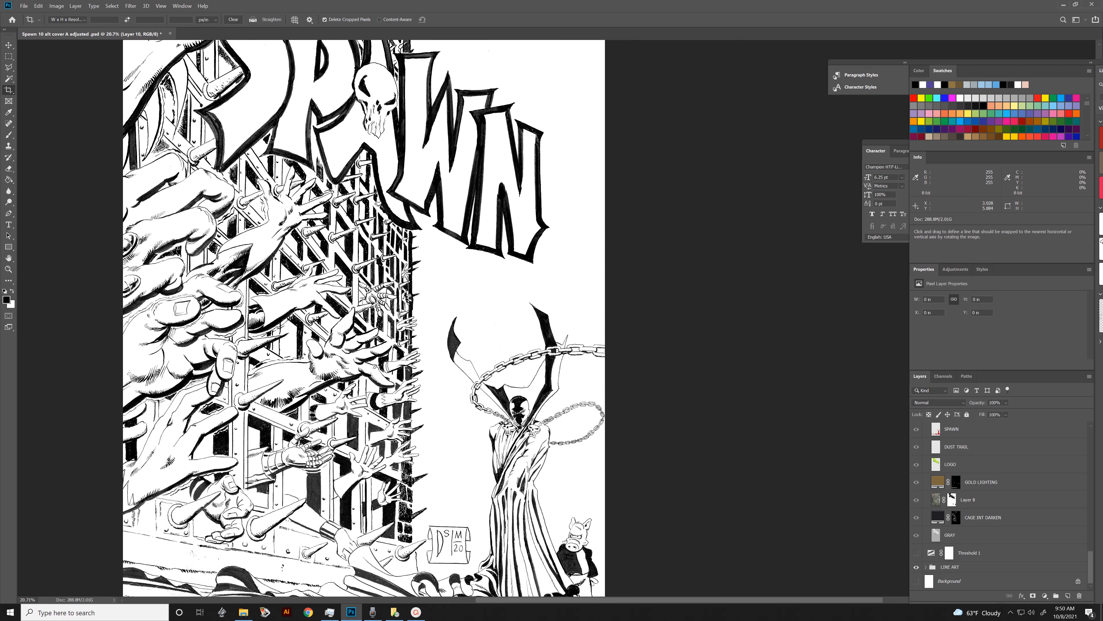
scroll(281, 413, down, 3)
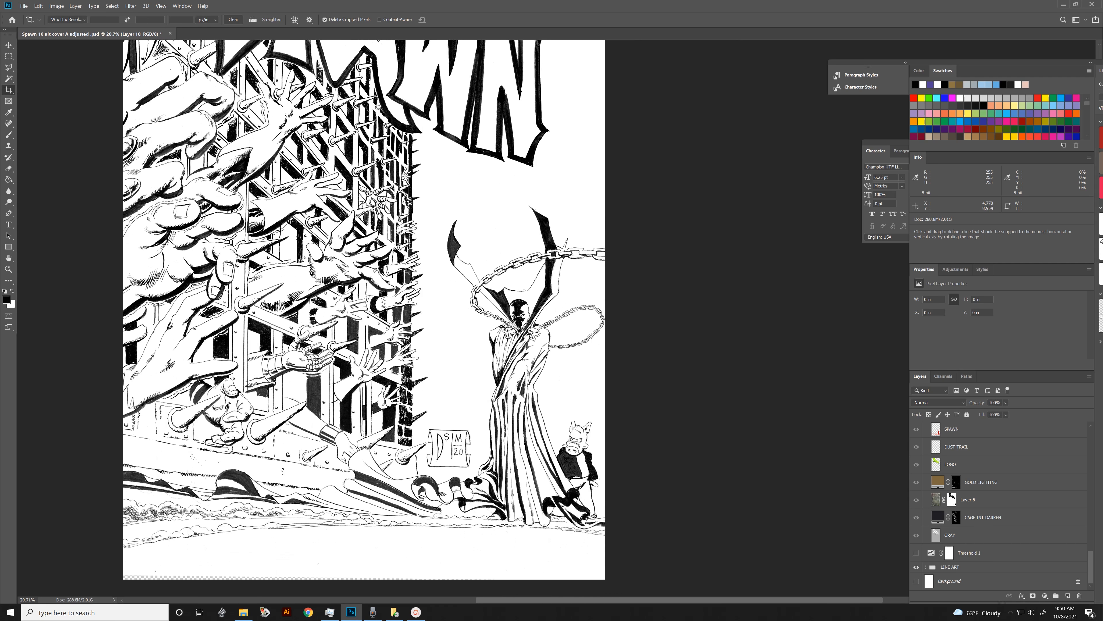
scroll(513, 513, up, 4)
scroll(559, 445, up, 4)
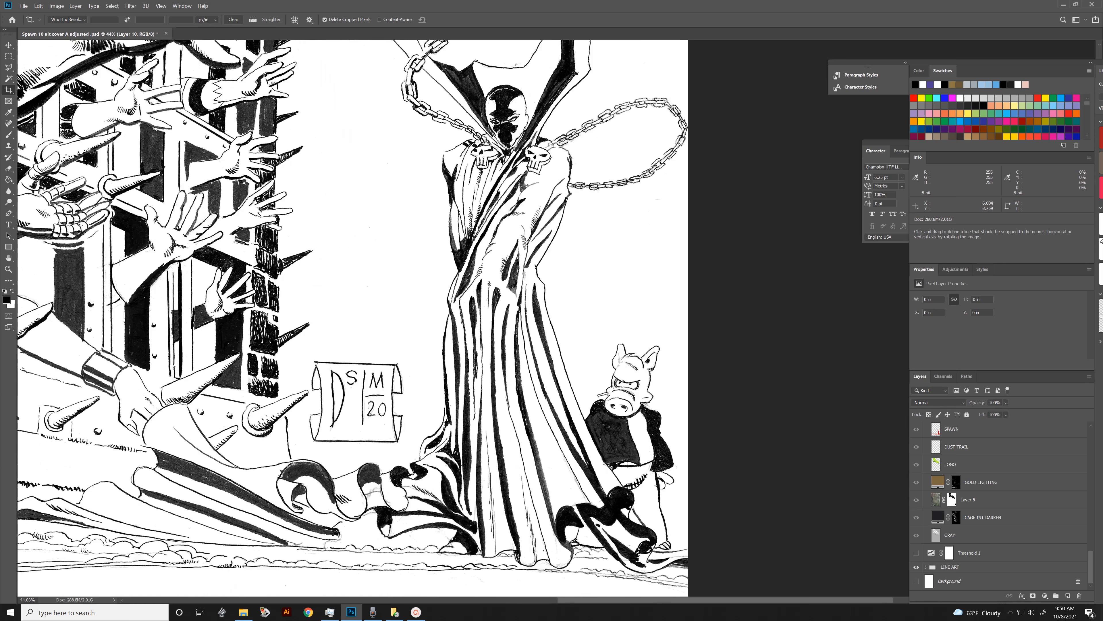
scroll(595, 435, up, 3)
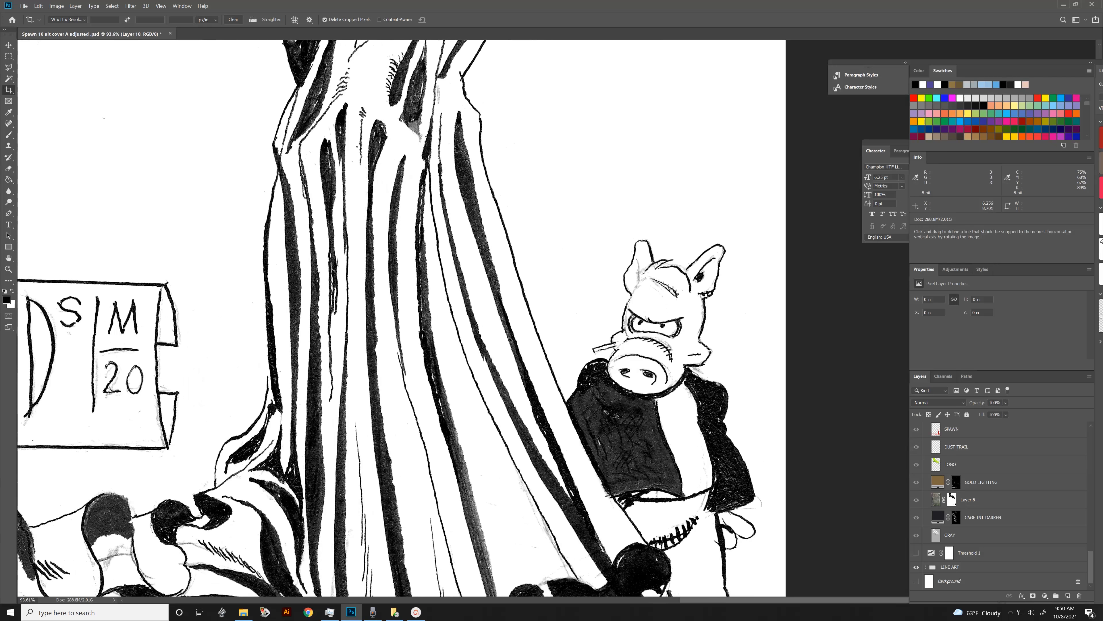
scroll(614, 434, down, 3)
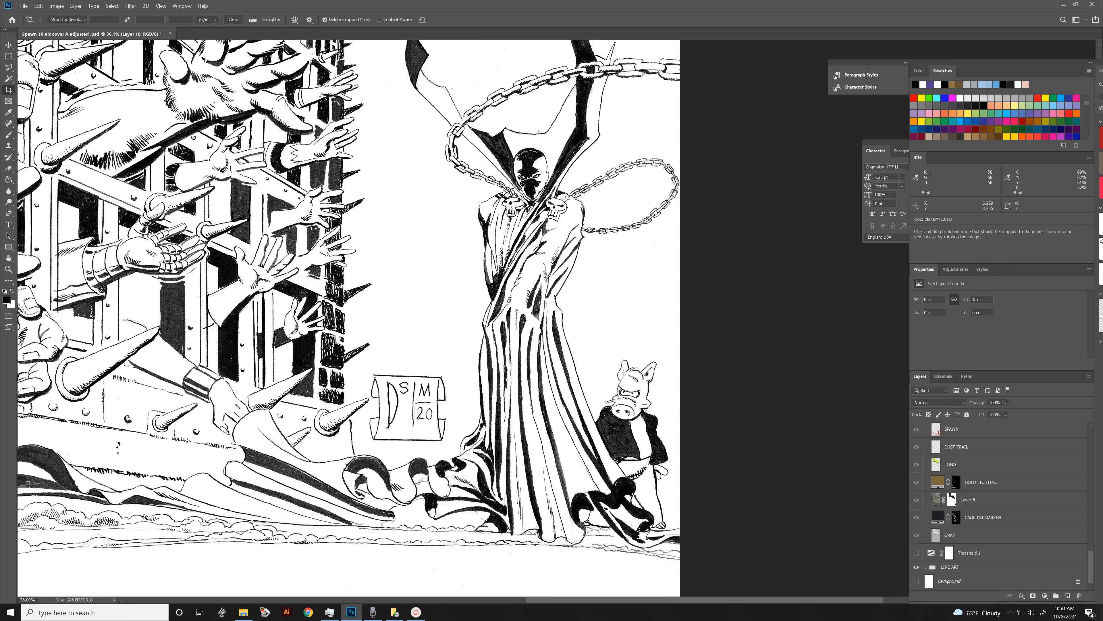
scroll(605, 439, down, 1)
scroll(390, 318, up, 2)
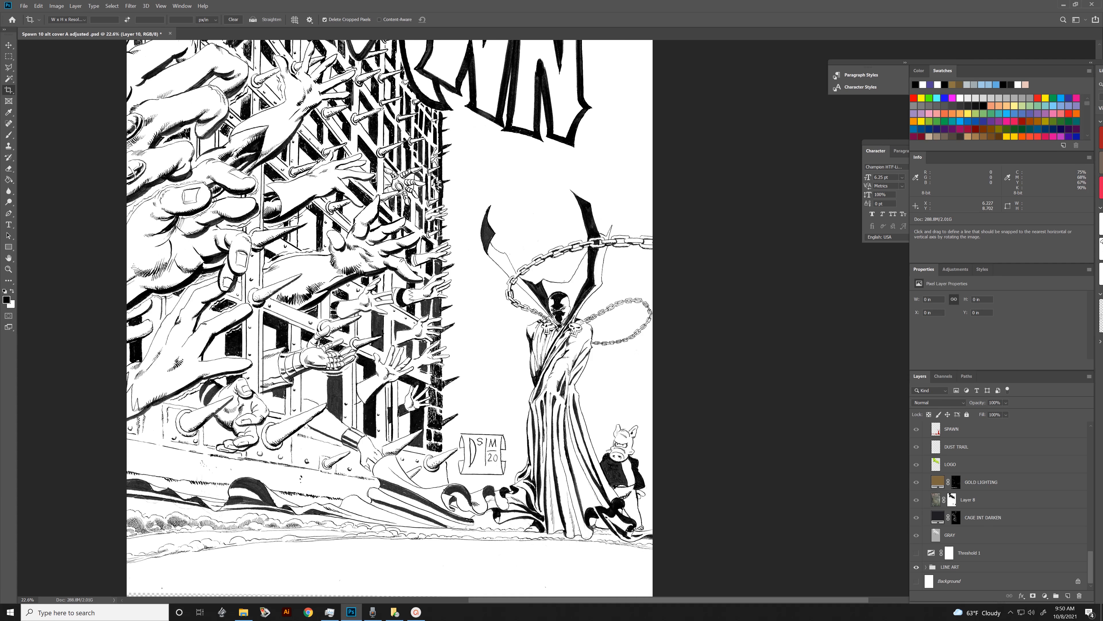
scroll(999, 504, up, 2)
scroll(999, 504, down, 4)
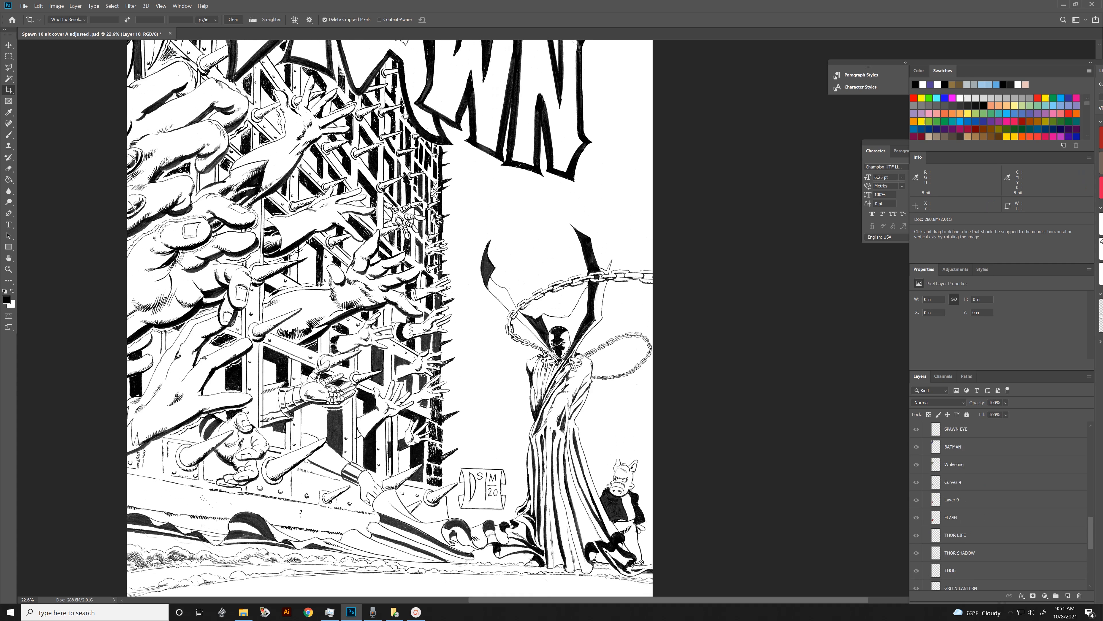
scroll(610, 403, down, 1)
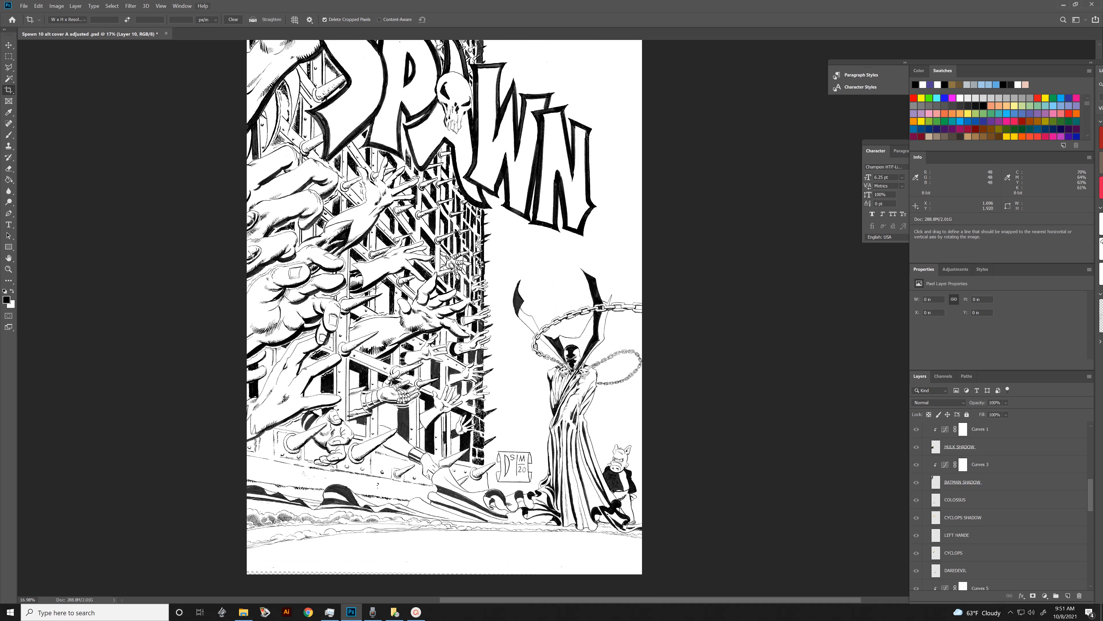
Convert the document to Grayscale mode, merging the layers and discarding the colour information.
click(38, 6)
mouse_move(57, 6)
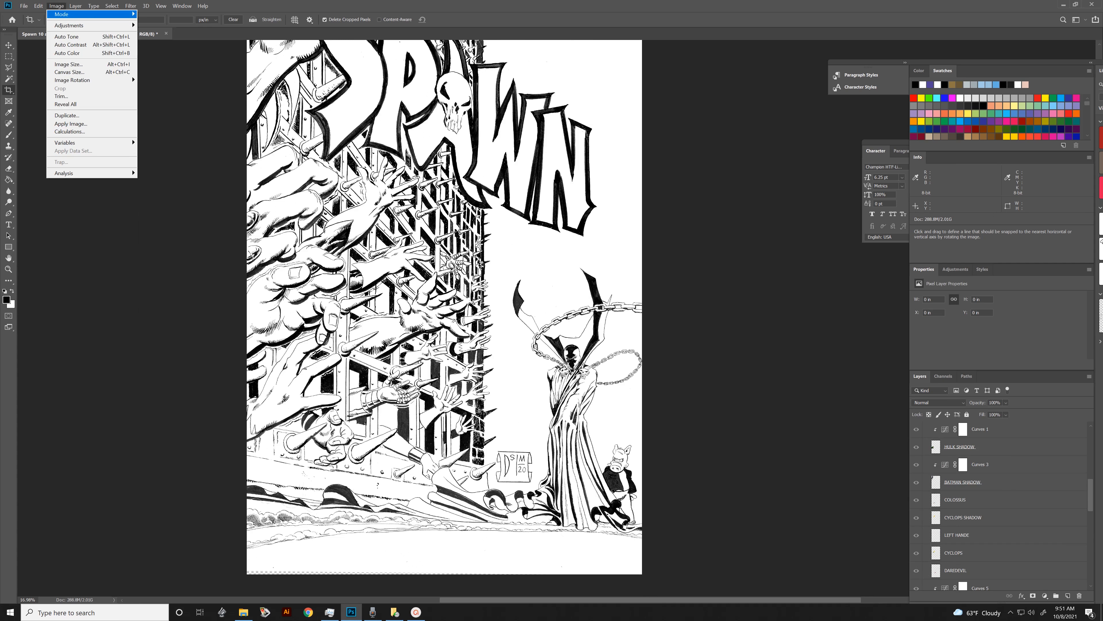
click(154, 22)
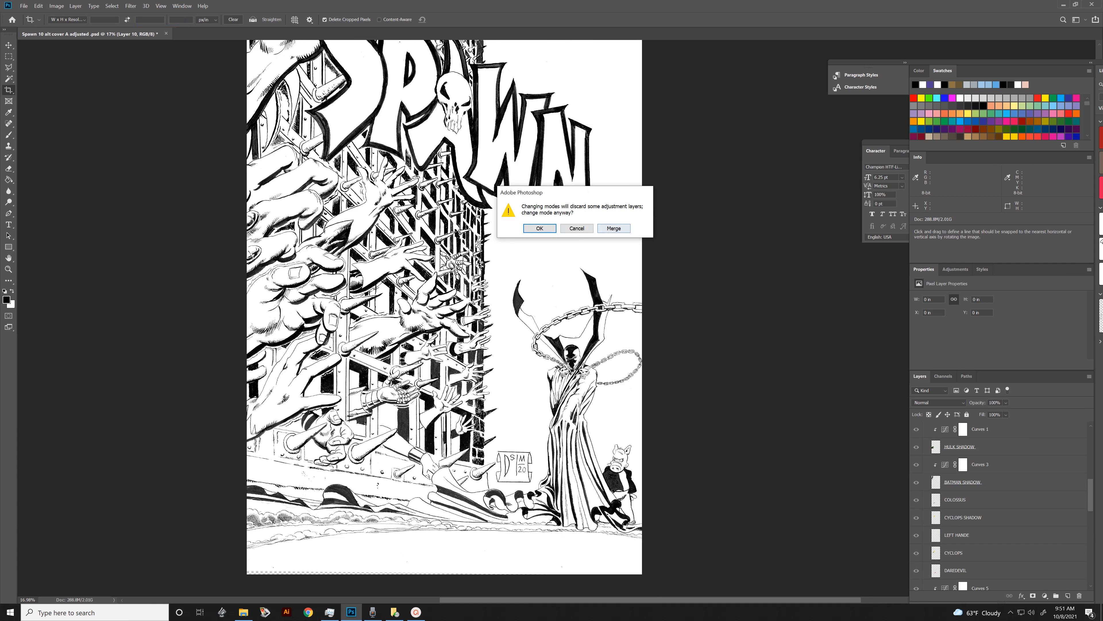
click(539, 228)
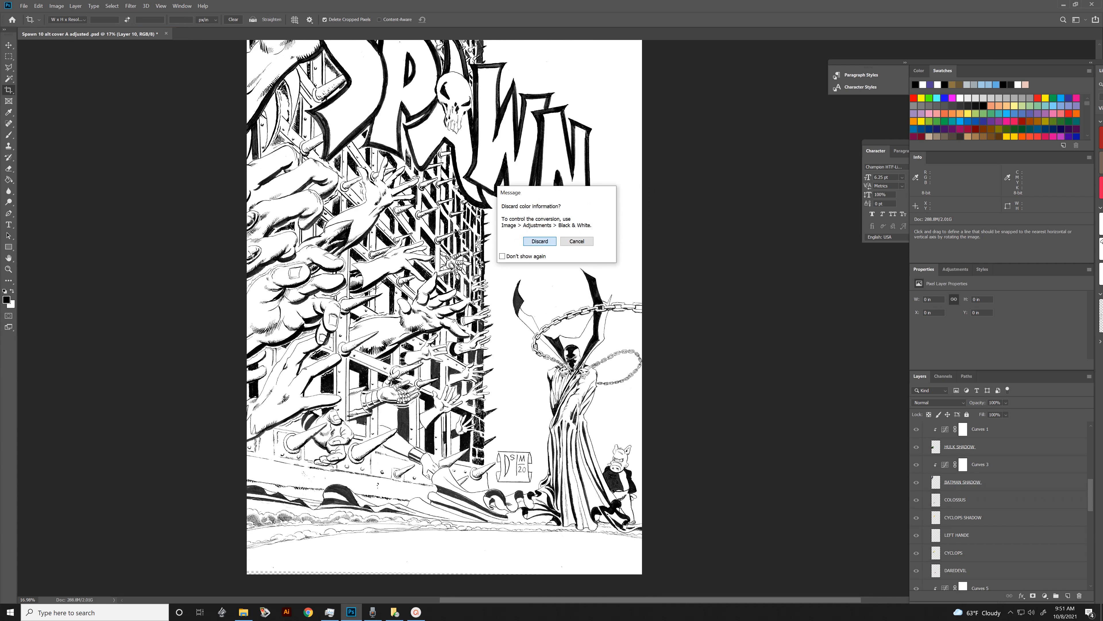
click(540, 241)
Flatten and convert the line art to Bitmap mode at 1200 pixels/inch output using the 50% Threshold method.
click(57, 5)
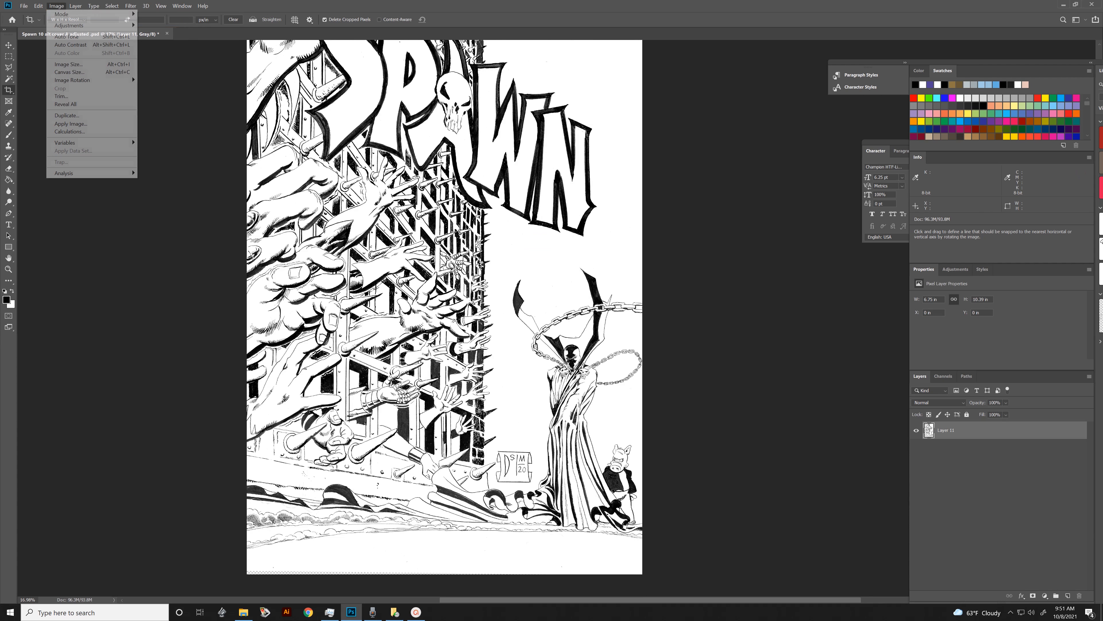
mouse_move(62, 14)
click(154, 14)
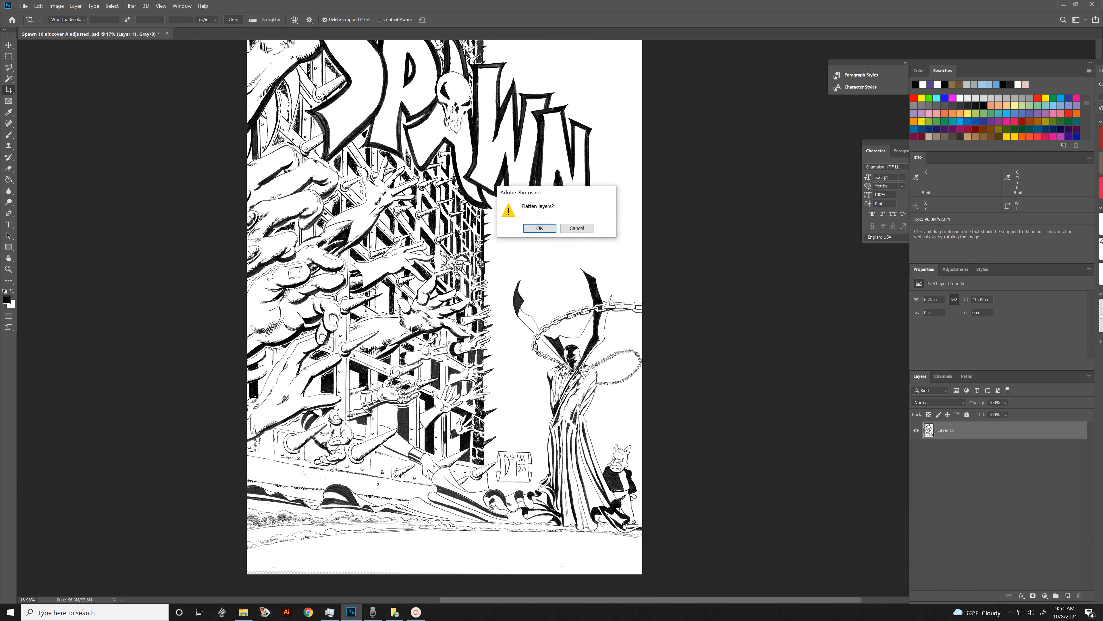
click(540, 228)
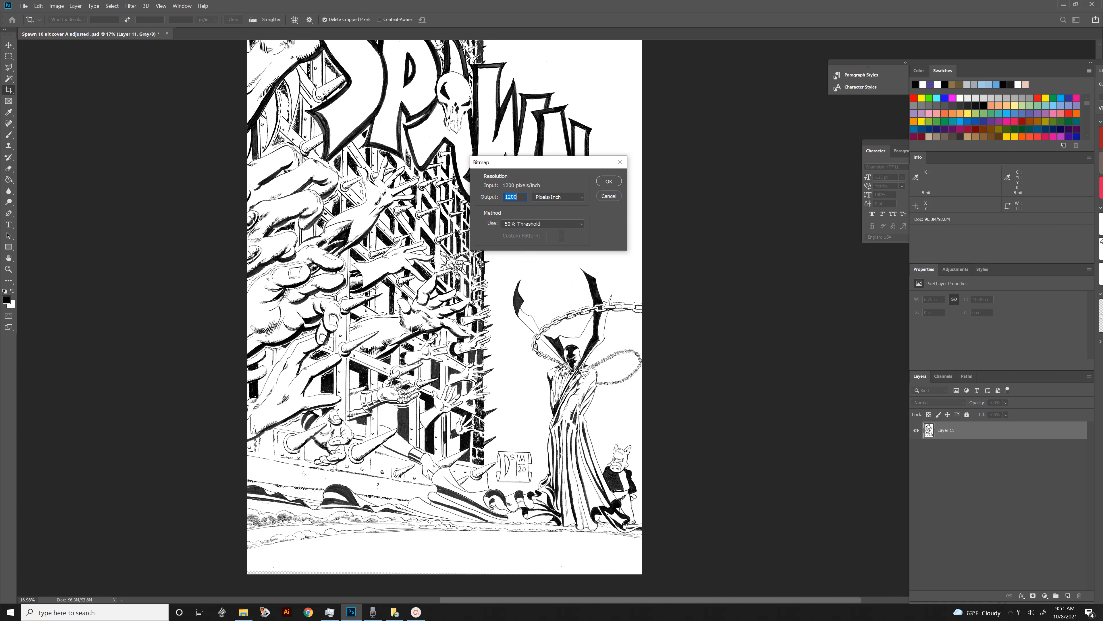
click(543, 223)
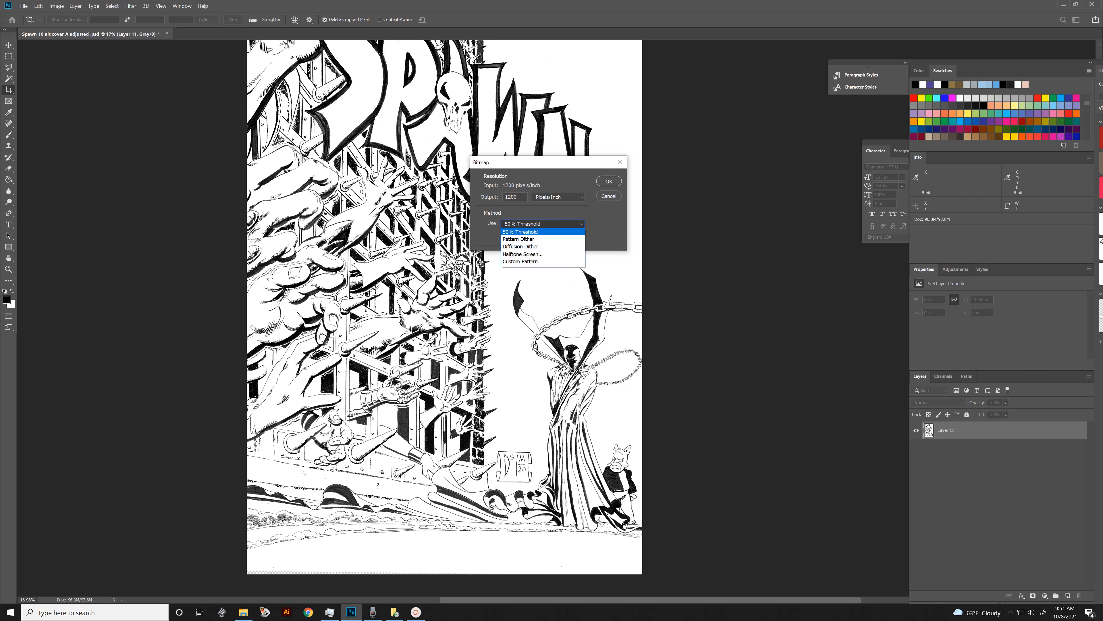
key(Return)
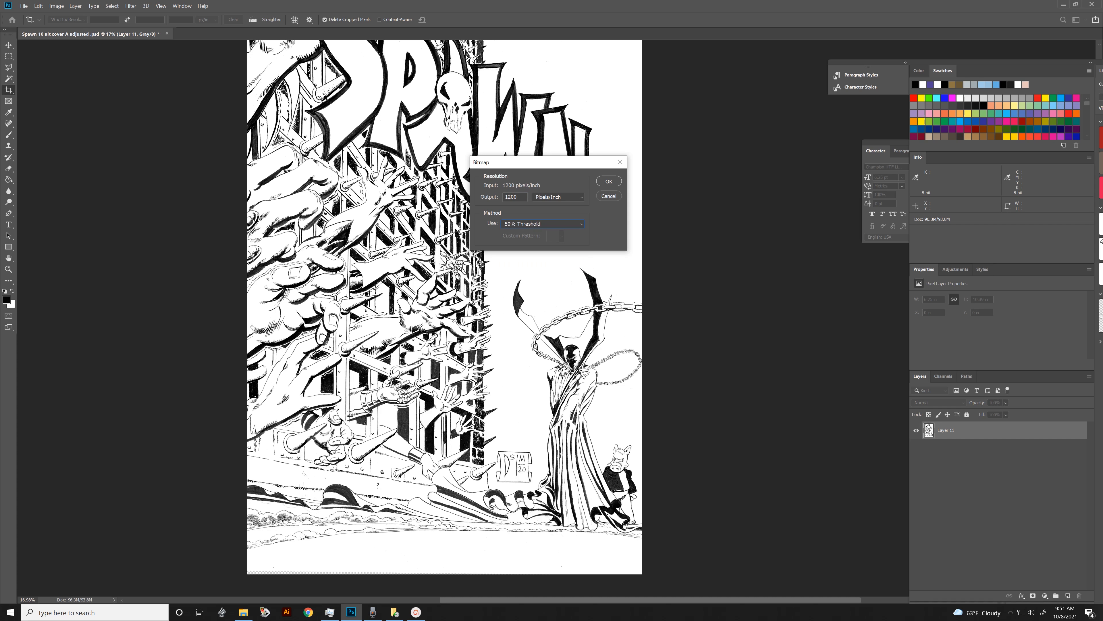
key(Return)
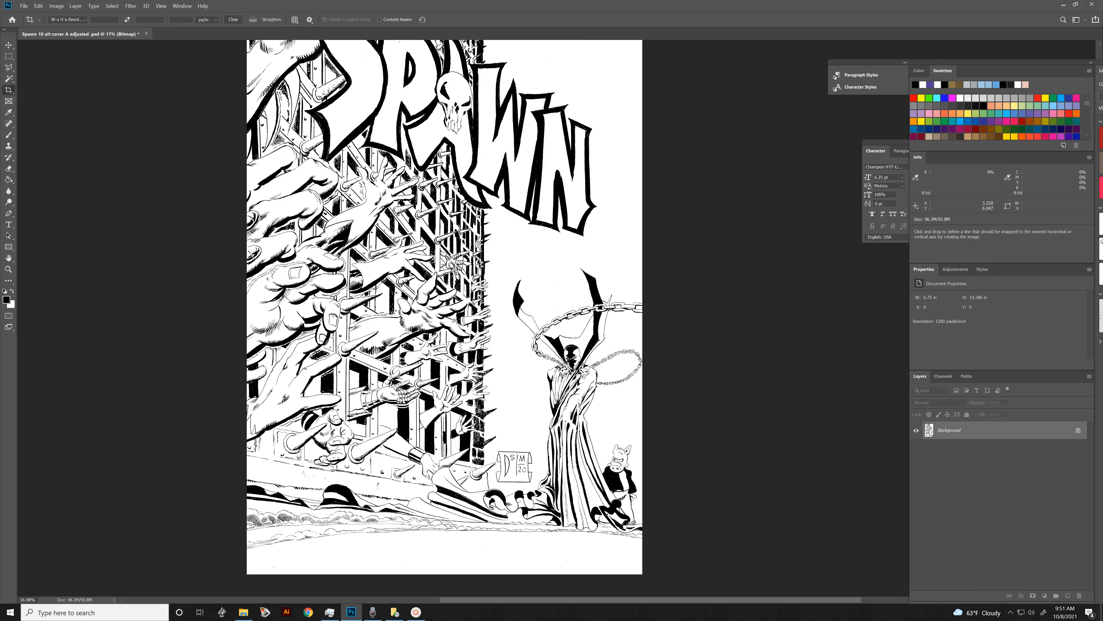
Examine the bitmap line art up close around the reaching hands, chains and Spawn figure.
key(super)
scroll(471, 405, up, 10)
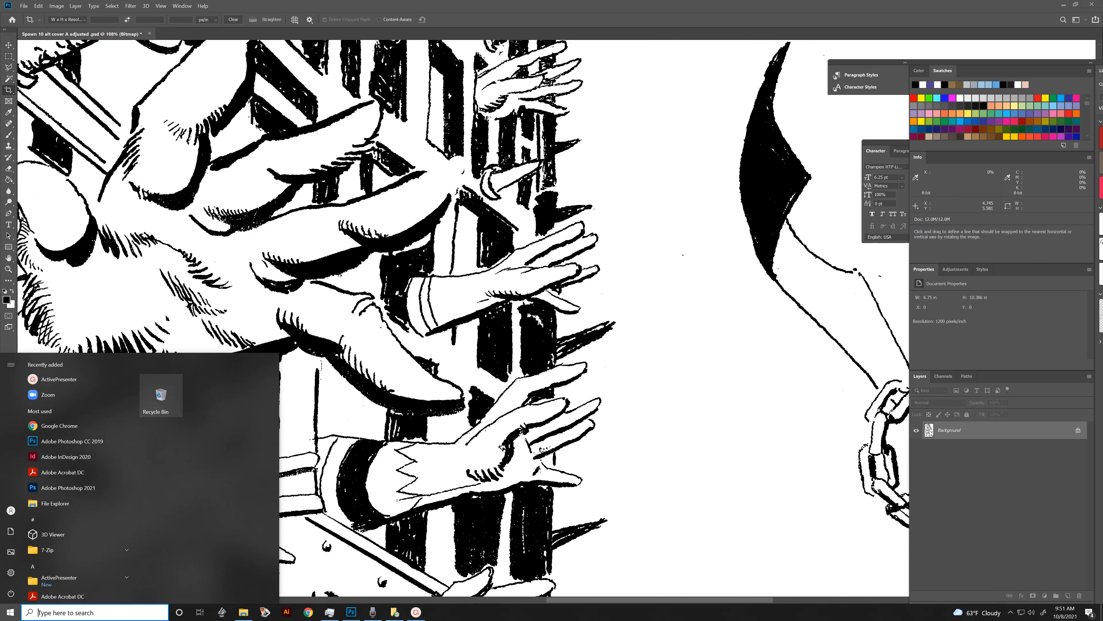
scroll(471, 406, down, 4)
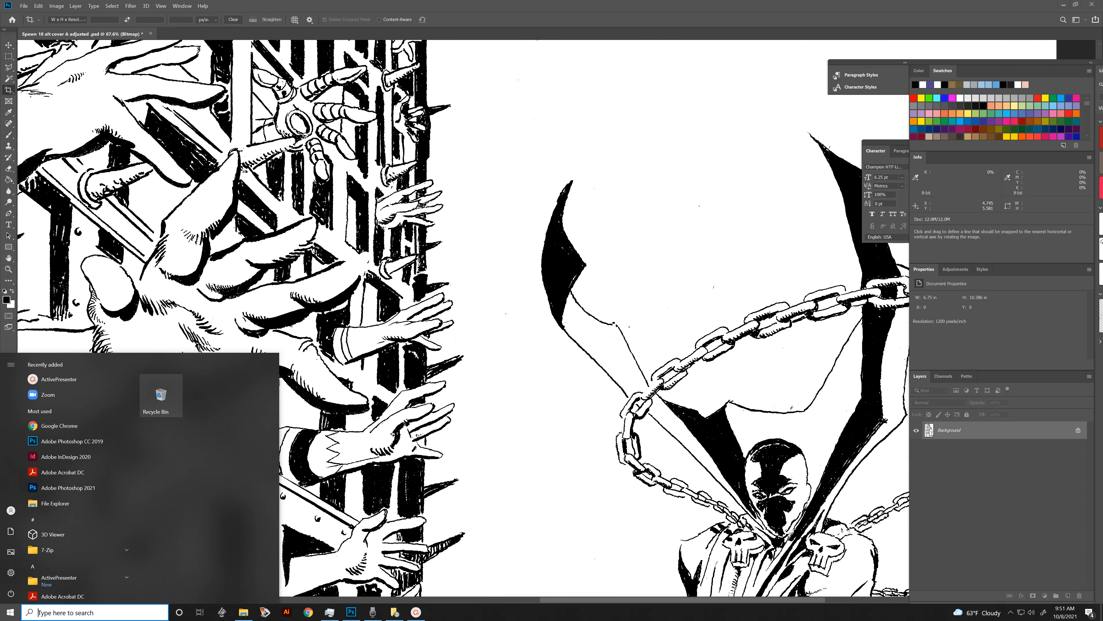
scroll(471, 405, down, 3)
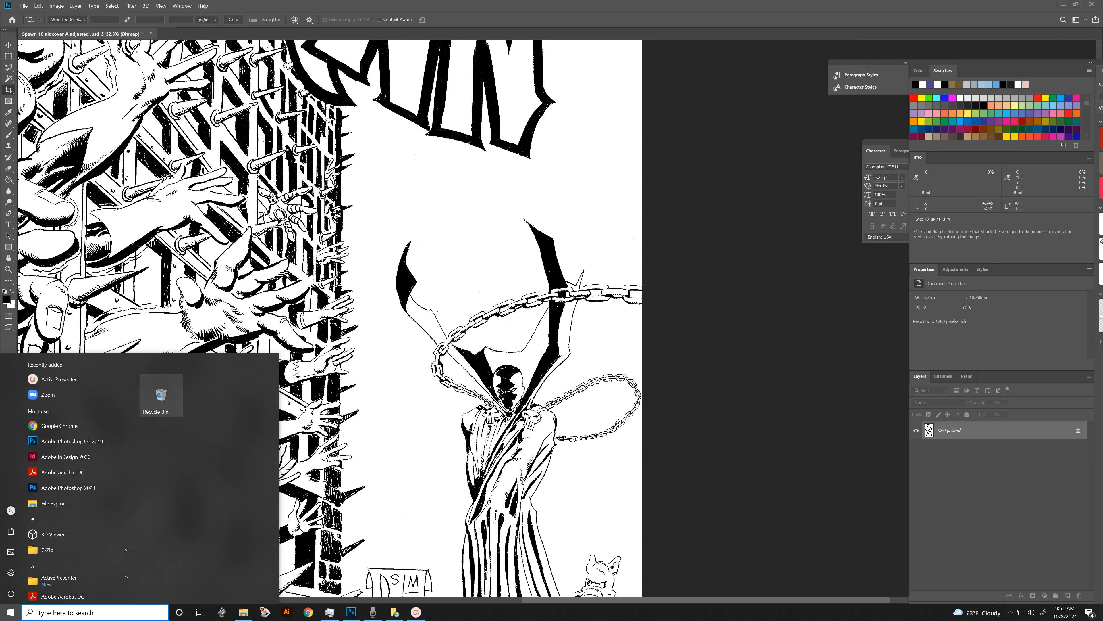
key(Escape)
scroll(471, 405, down, 2)
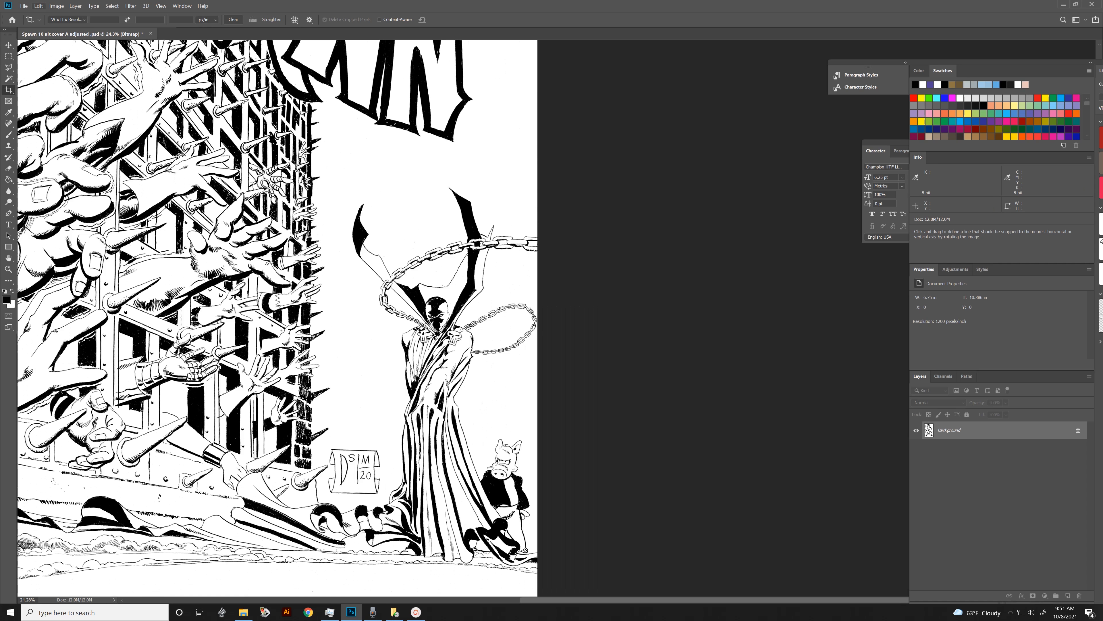
Start saving the bitmap line art under a new file, with the Desktop as the folder and TIFF as the format.
click(23, 6)
click(41, 98)
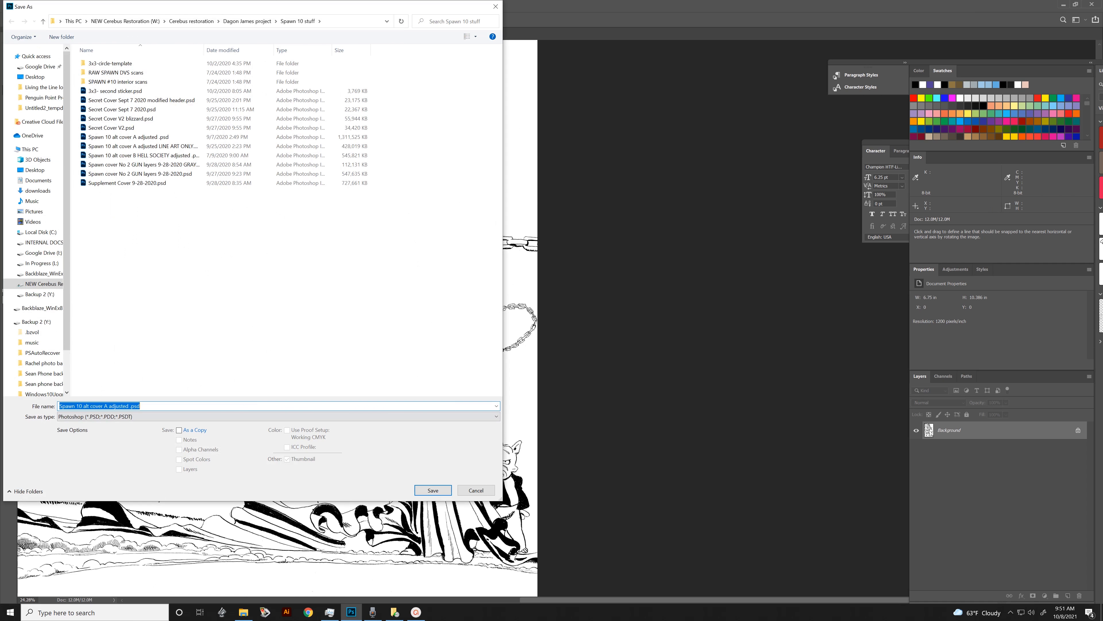
click(35, 77)
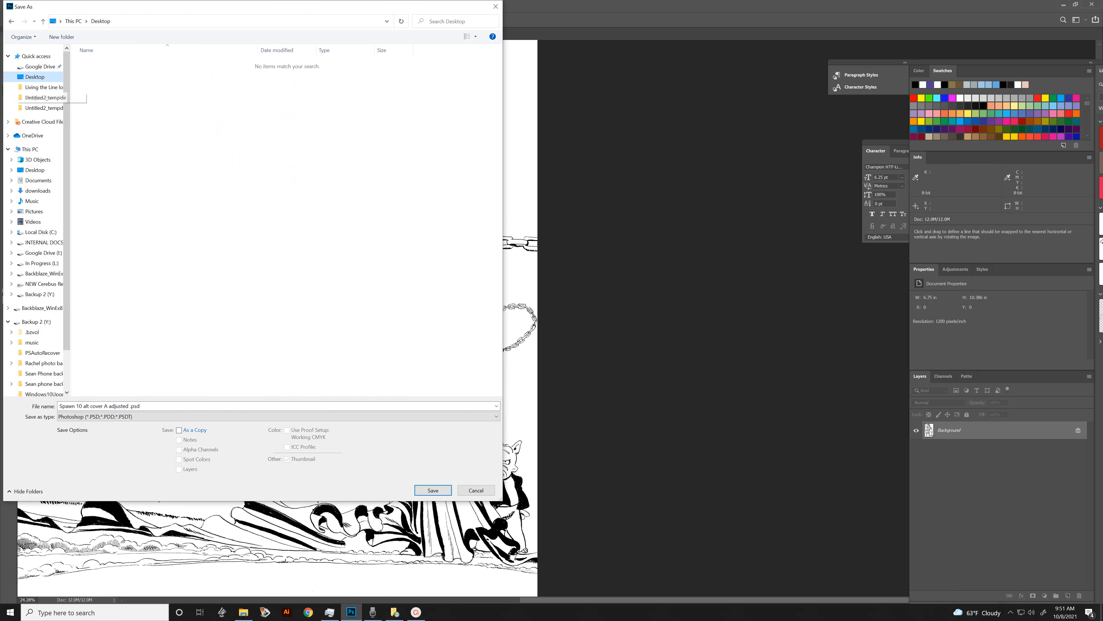
click(278, 416)
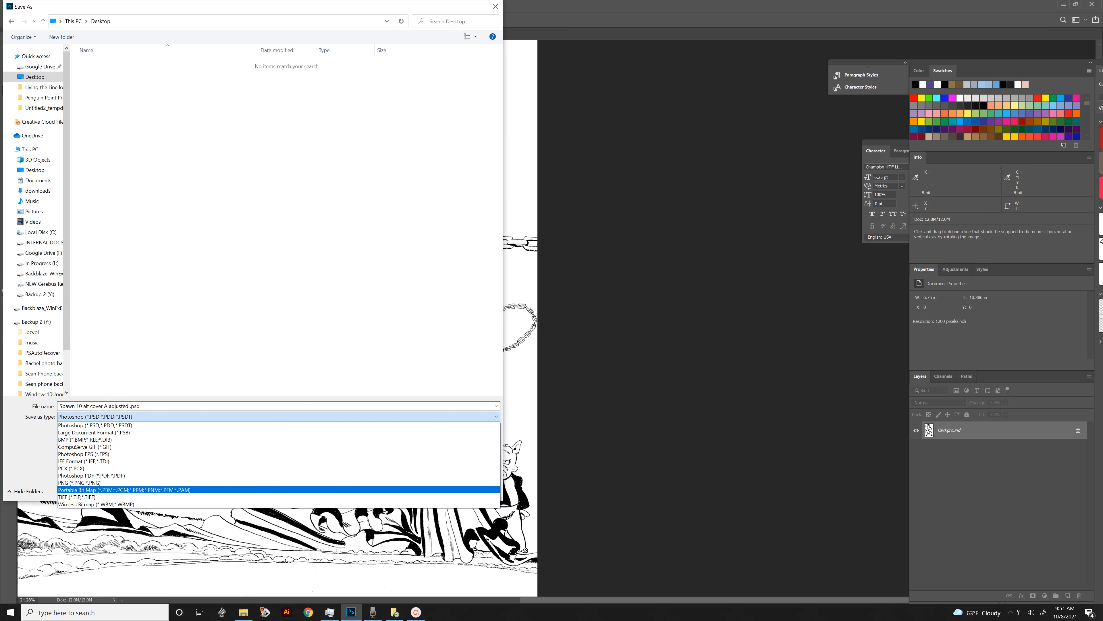
click(130, 497)
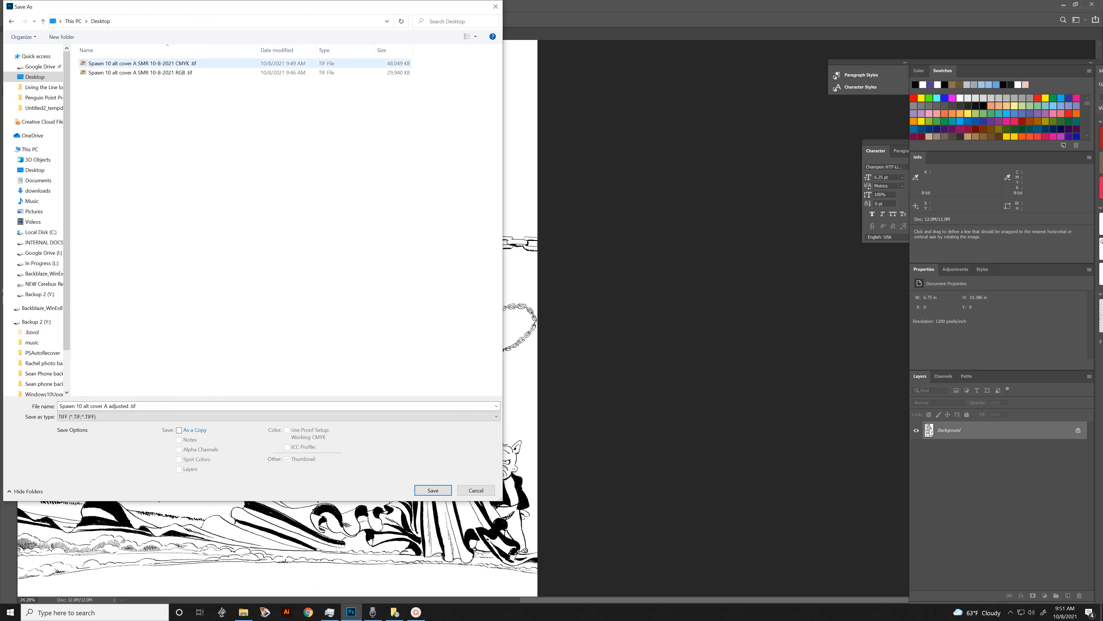
Name the file "Spawn 10 alt cover A SMR 10-8-2021 LINE ART", based on the RGB file's name, and save it with LZW compression.
click(140, 72)
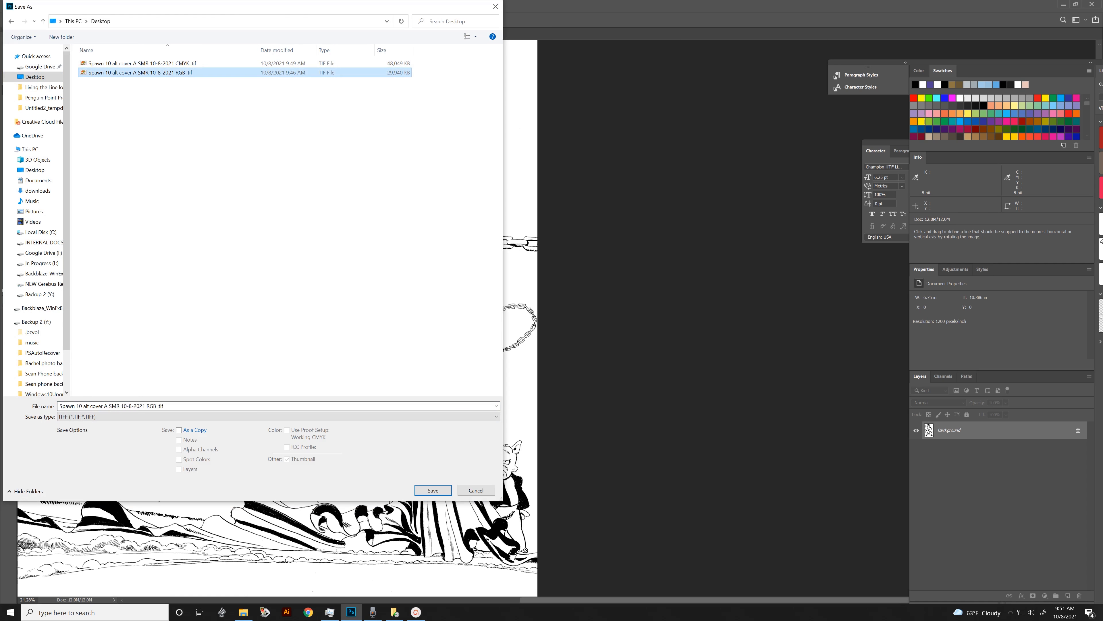
click(157, 405)
click(157, 405)
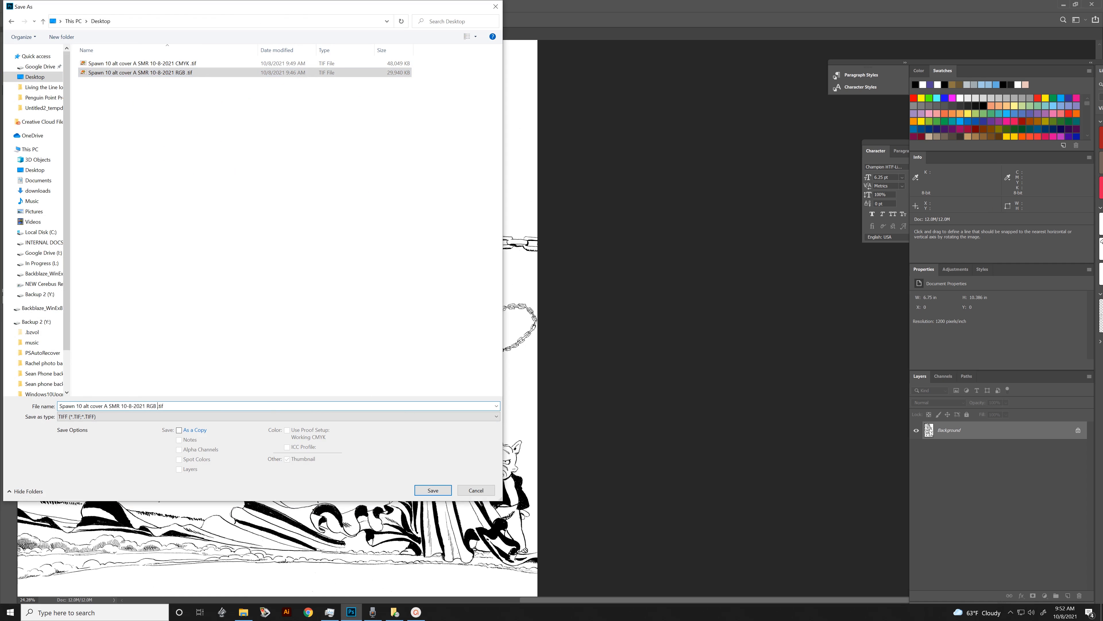
key(BackSpace)
key(BackSpace)
key(BackSpace)
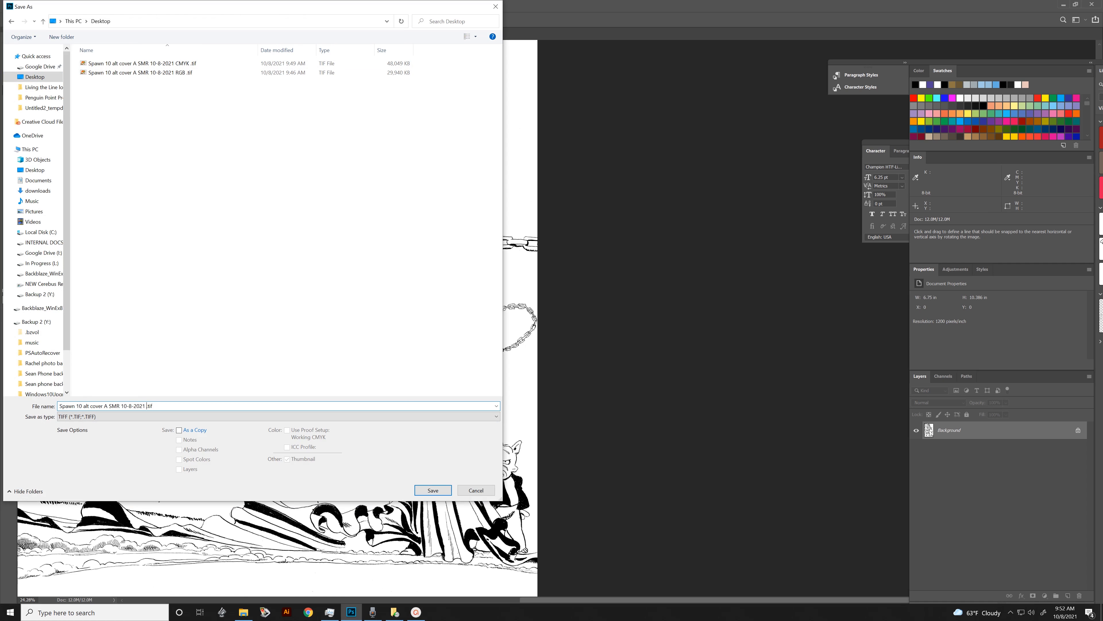
text(LINE ART)
key(Return)
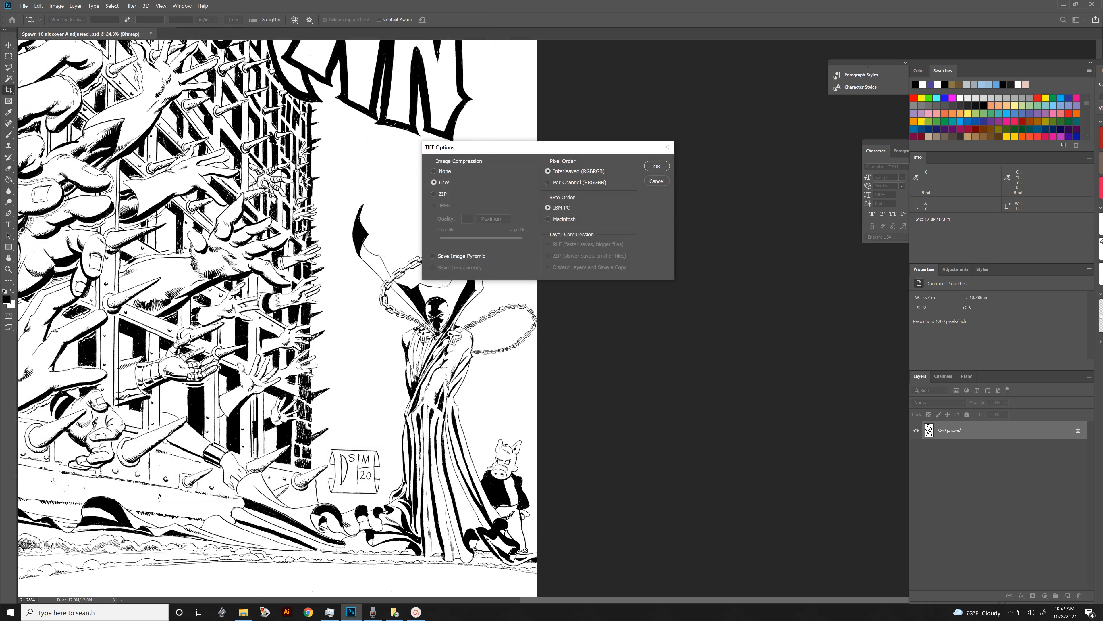
key(Return)
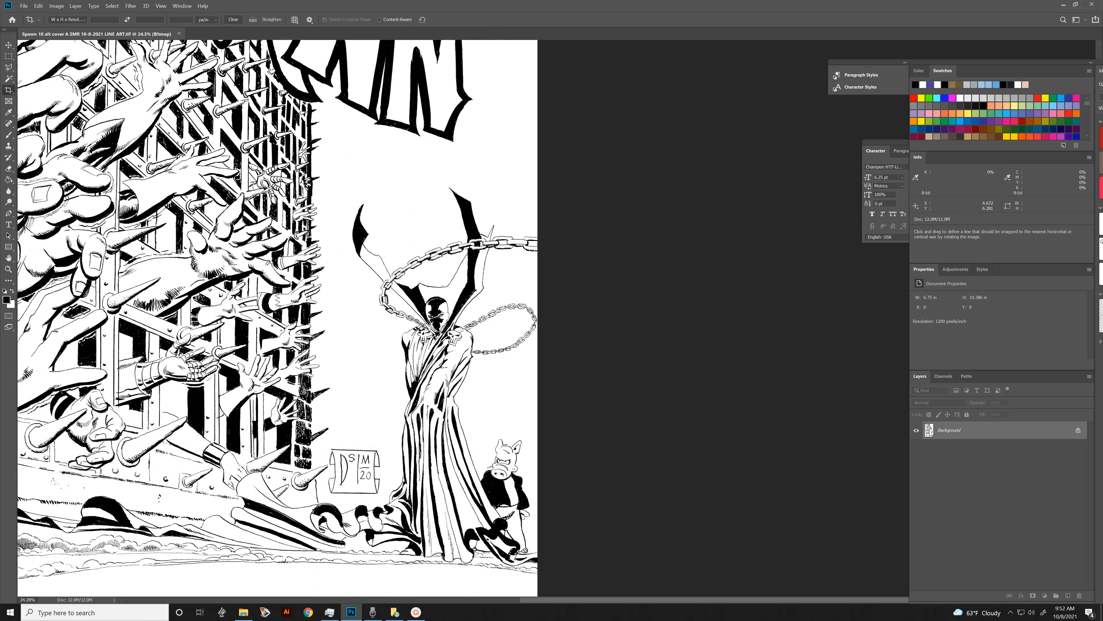
Examine the saved line art up close around the Spawn logo, the reaching hands and cage spikes, and the chained figure.
scroll(352, 271, down, 6)
scroll(548, 257, up, 12)
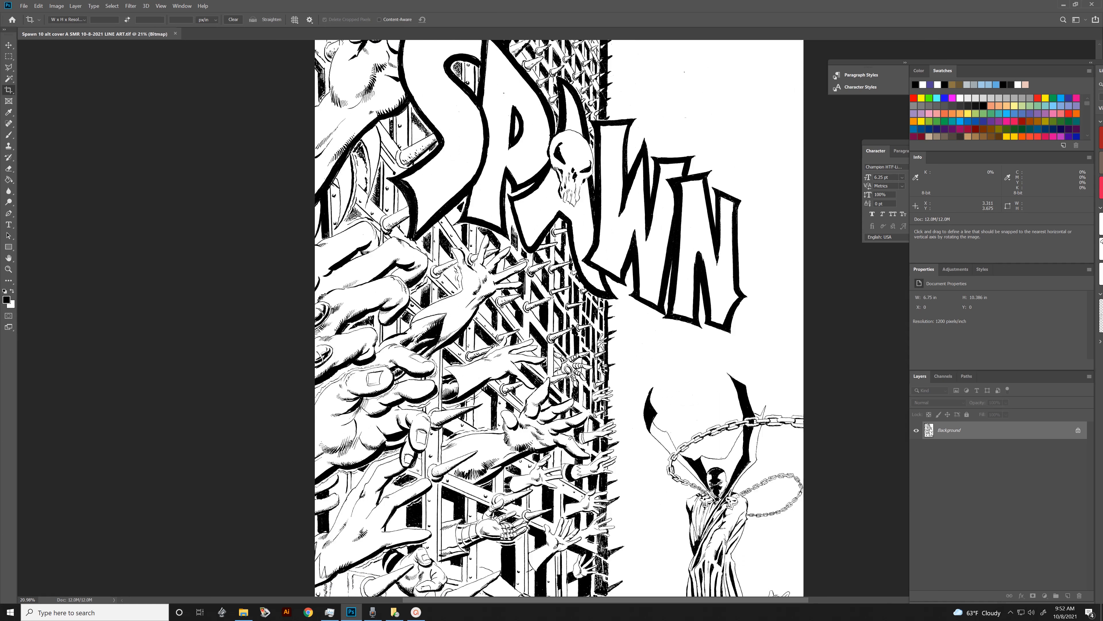
scroll(545, 278, up, 3)
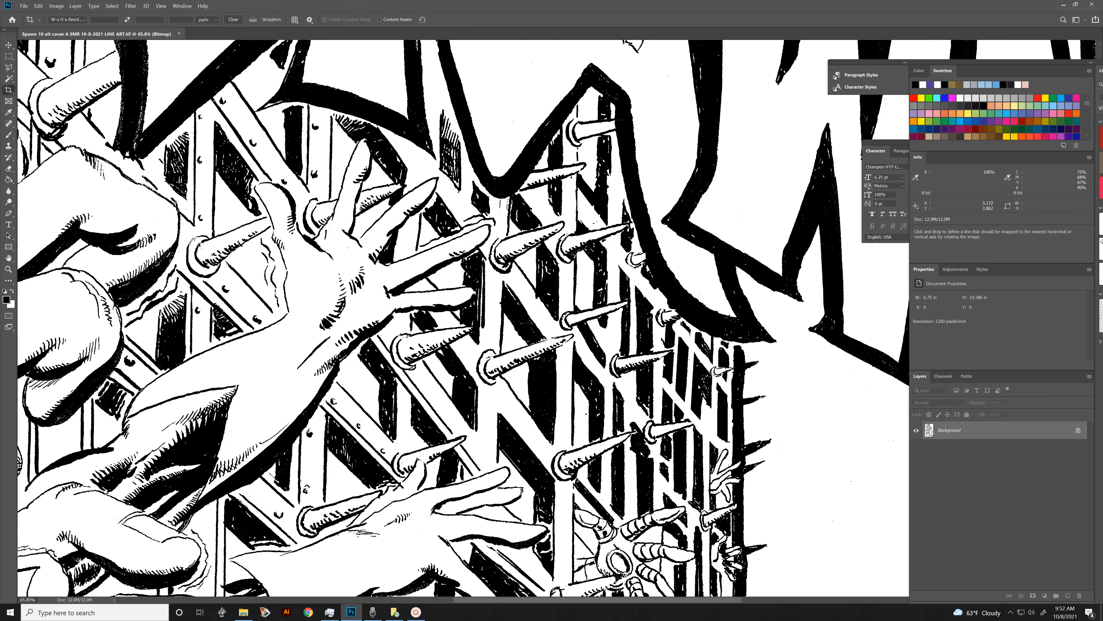
scroll(543, 278, down, 6)
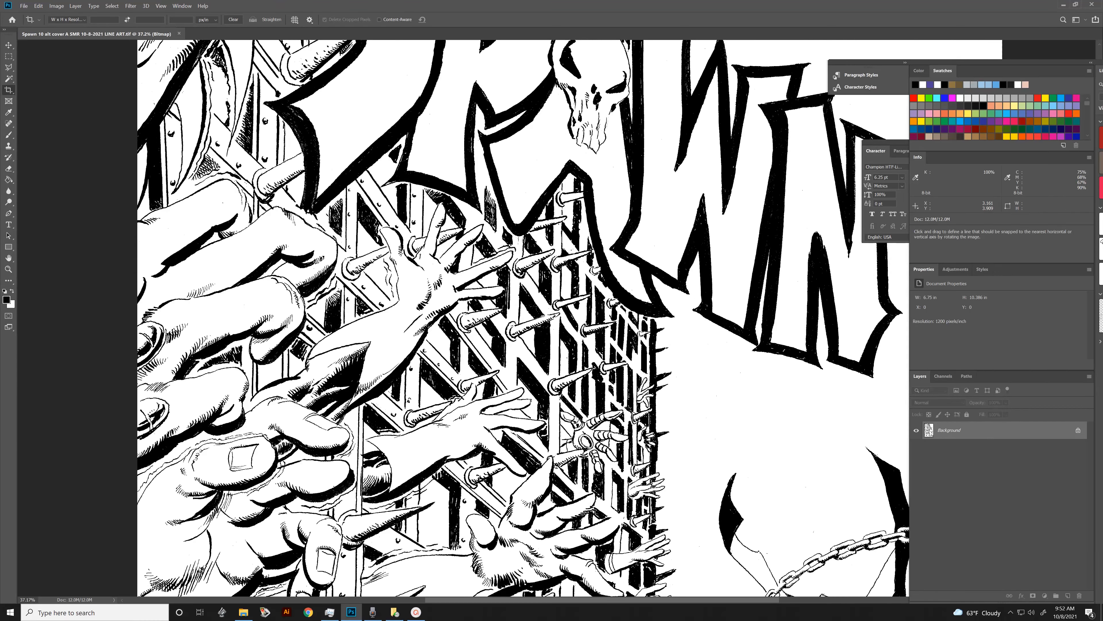
scroll(543, 278, down, 4)
scroll(543, 278, up, 5)
scroll(348, 315, down, 3)
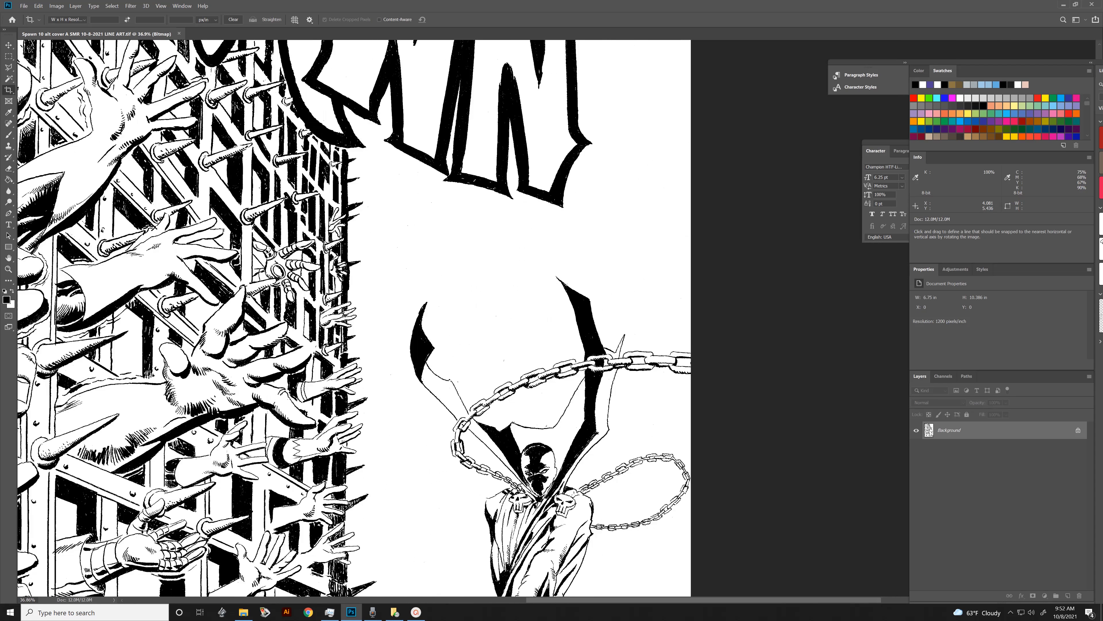
scroll(350, 311, down, 2)
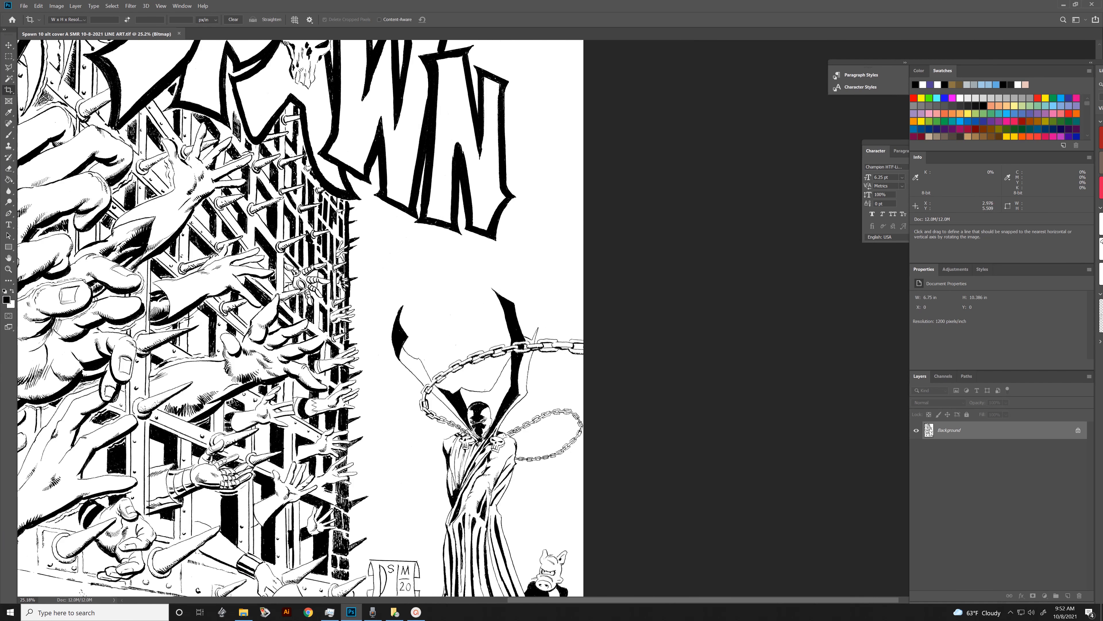
Review the cover's line art as a whole, from the ground, cape and pig figure up to the logo.
scroll(318, 331, down, 1)
scroll(314, 299, down, 3)
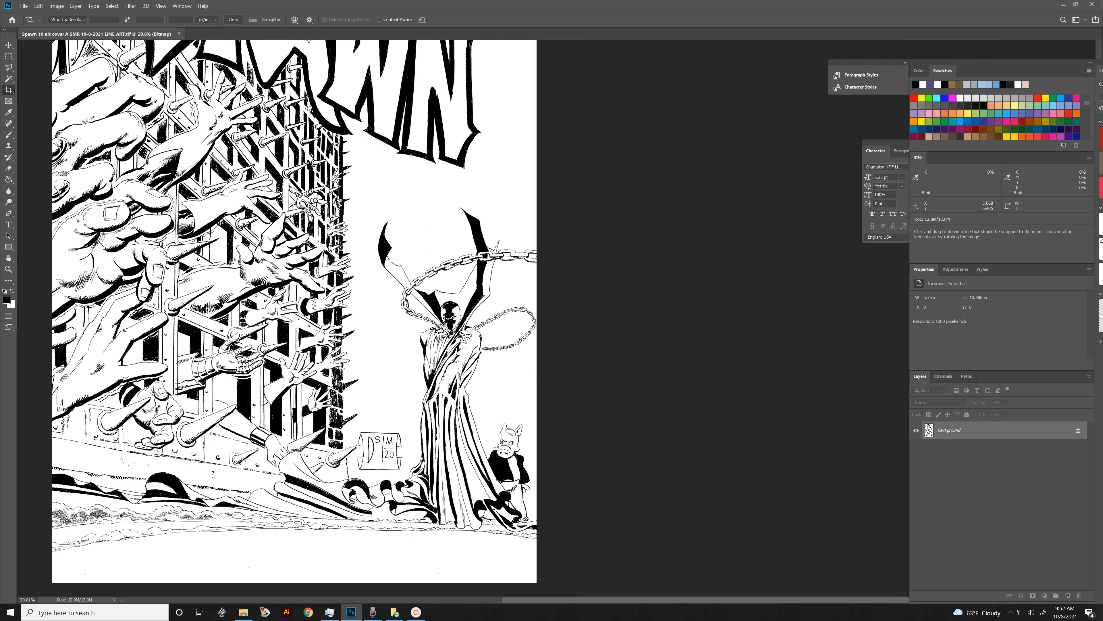
scroll(315, 299, down, 1)
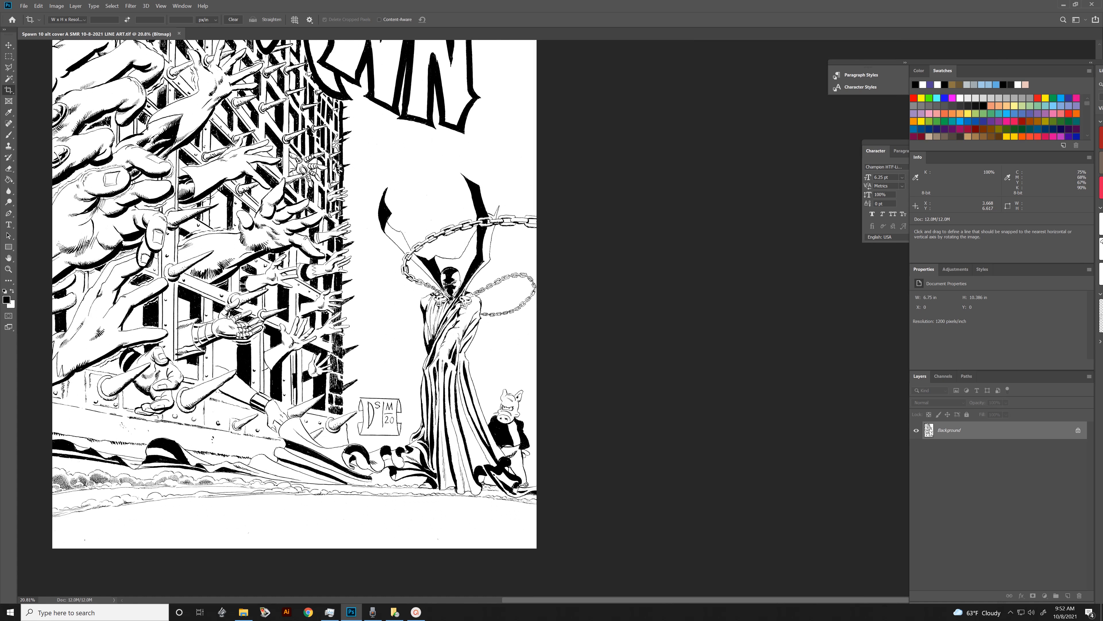
scroll(317, 278, down, 1)
scroll(266, 304, up, 2)
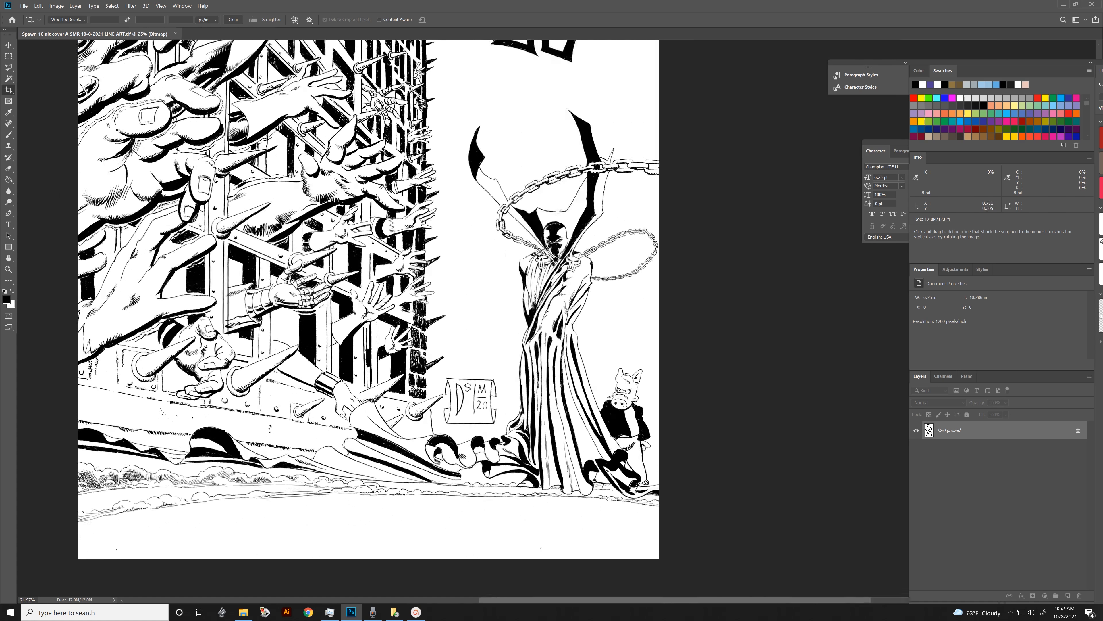
scroll(347, 371, up, 1)
scroll(348, 372, down, 2)
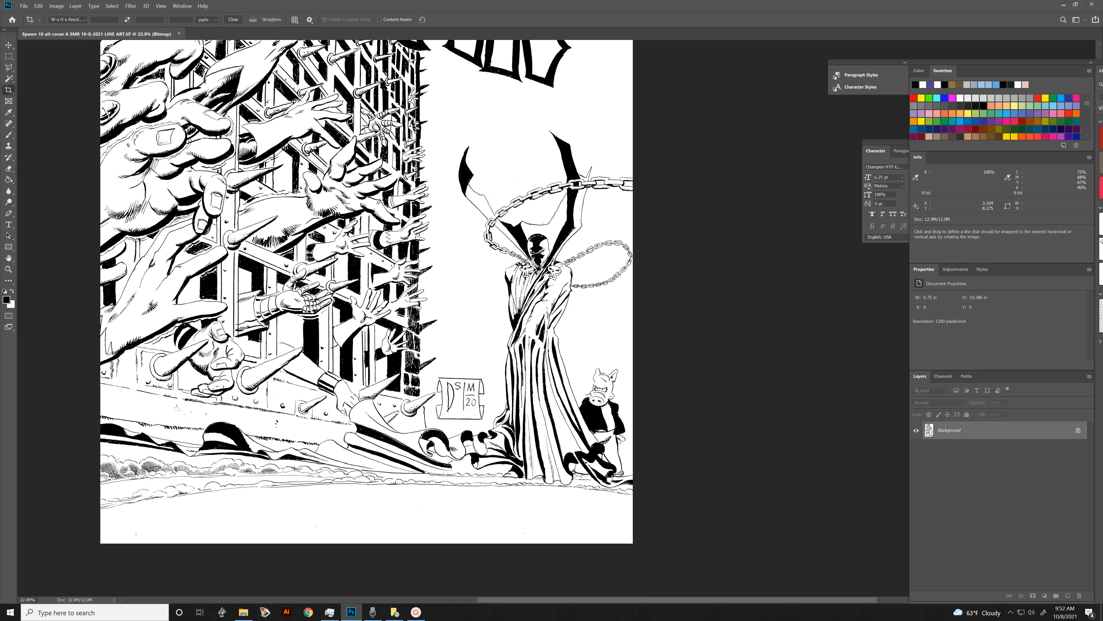
scroll(367, 305, up, 5)
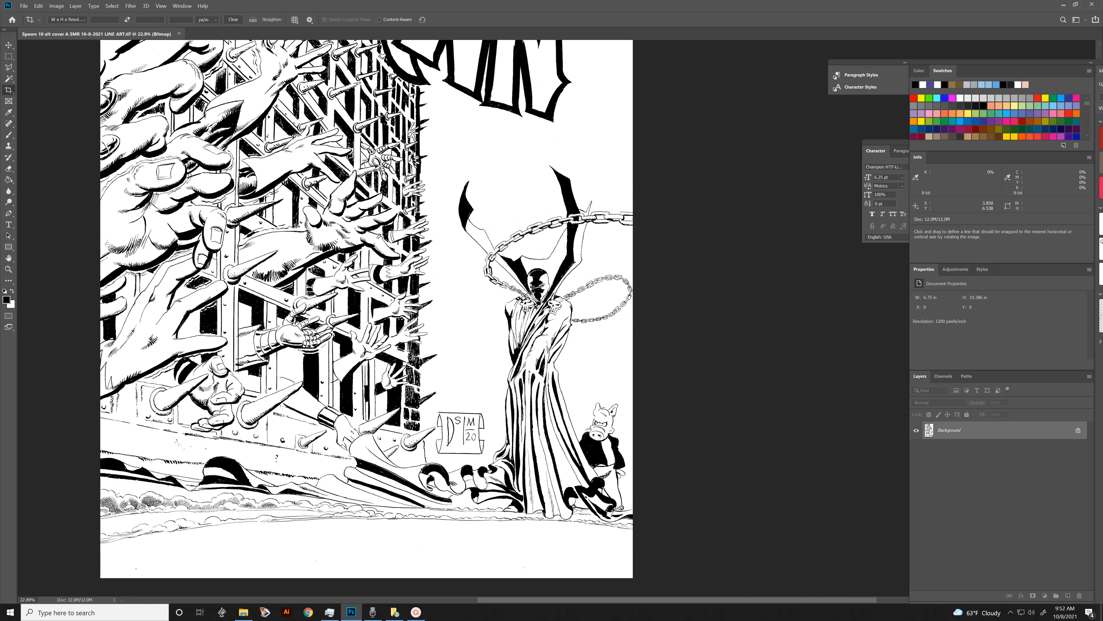
scroll(367, 304, up, 15)
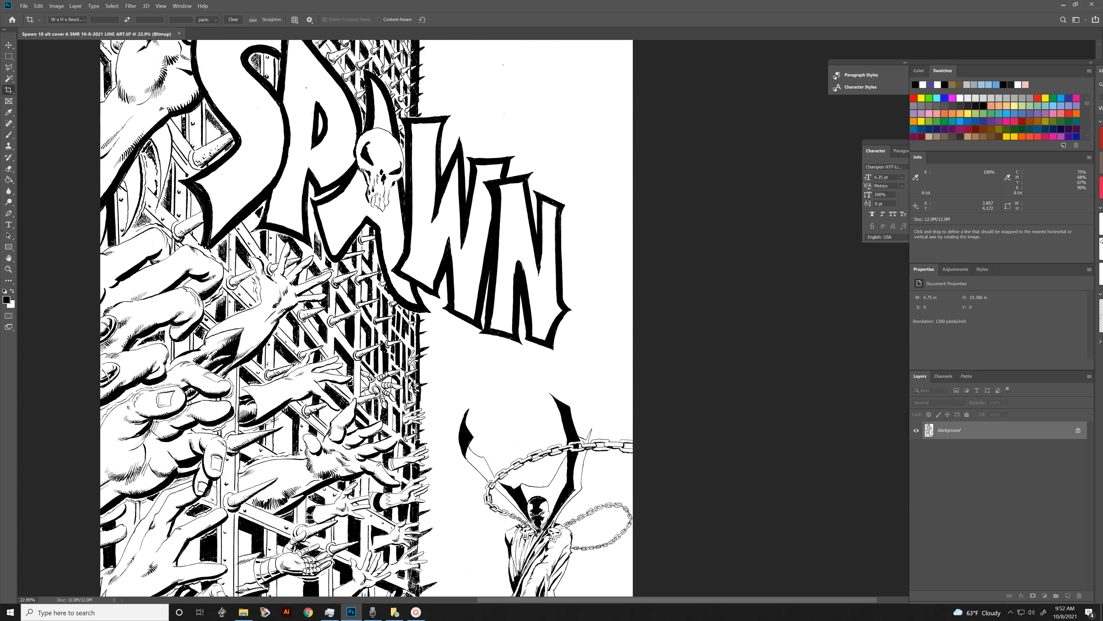
scroll(404, 232, up, 2)
scroll(404, 233, down, 3)
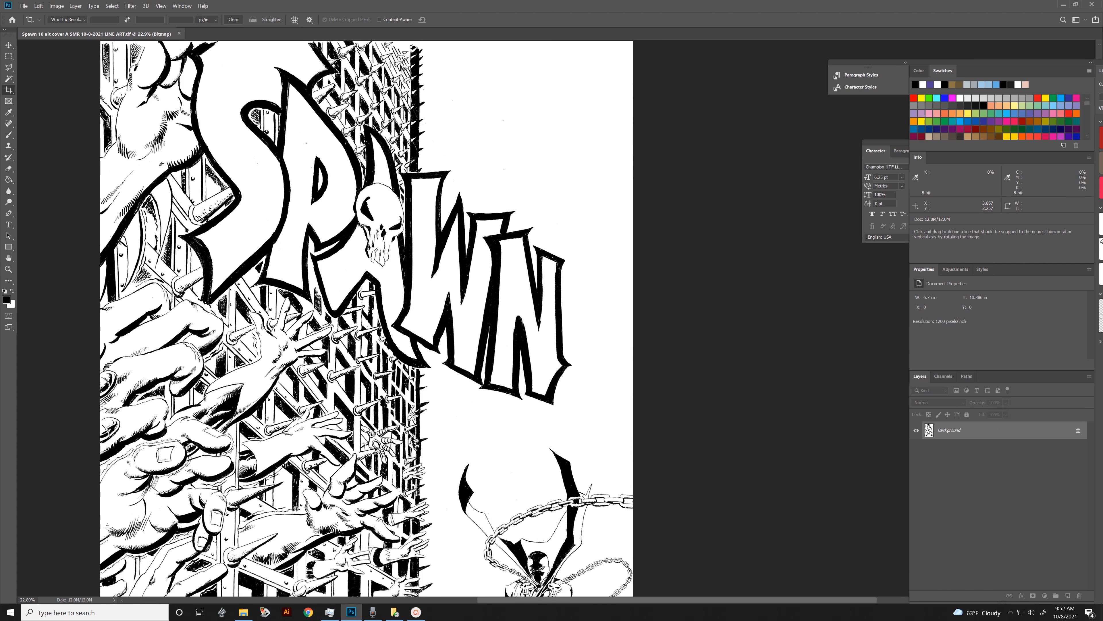
scroll(367, 318, down, 11)
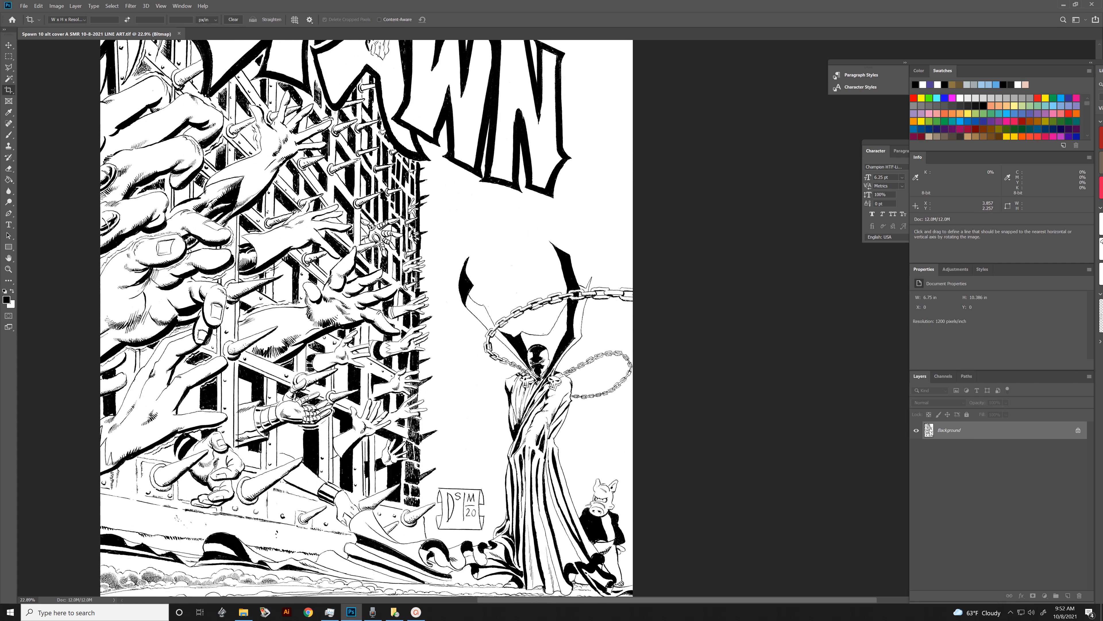